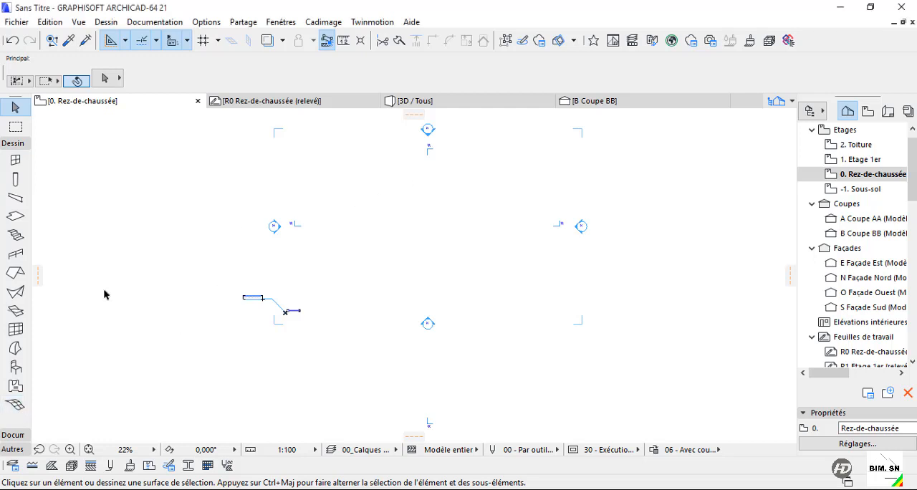
Open the Mesh tool's default settings and examine the available home stories and elevation reference levels.
click(16, 404)
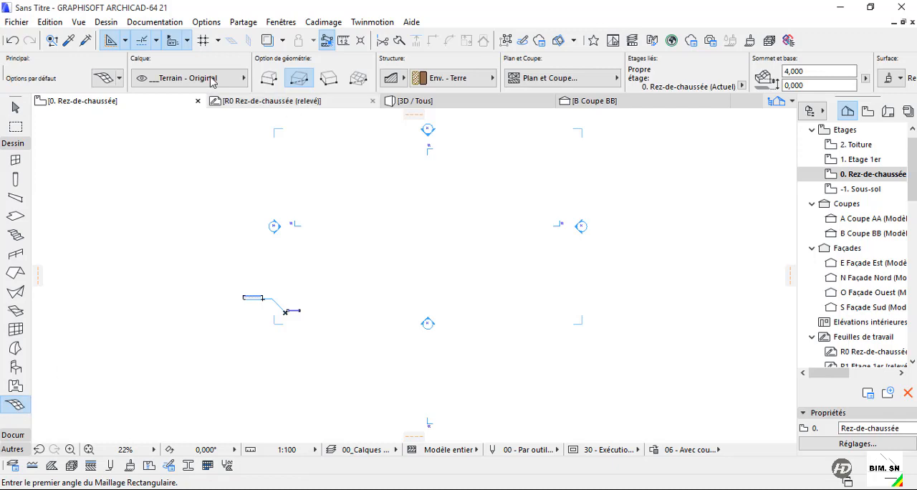
click(110, 79)
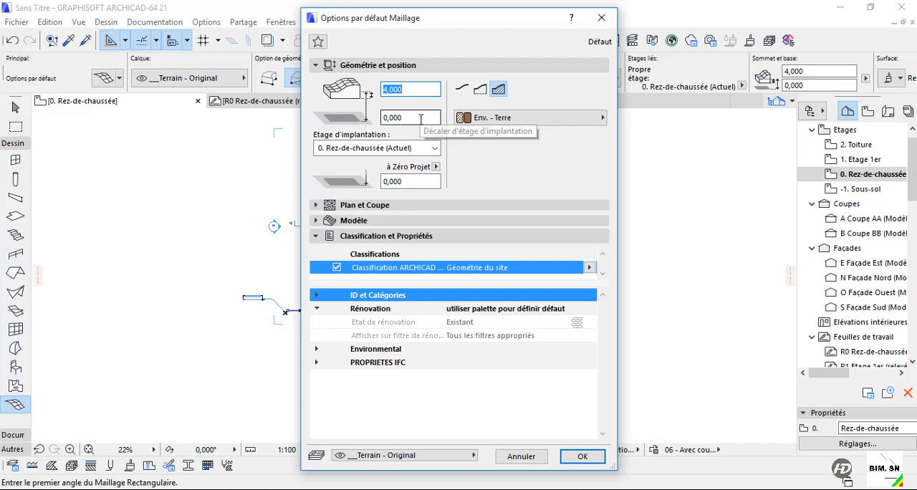
click(434, 148)
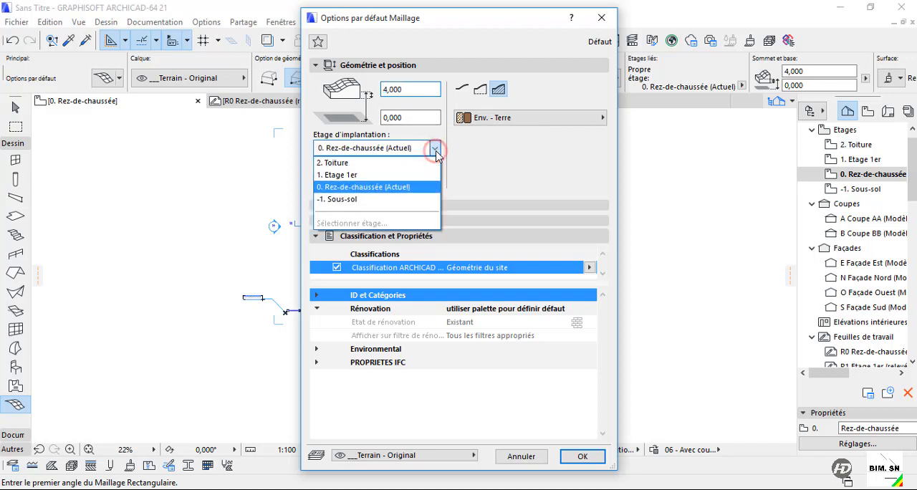
click(437, 153)
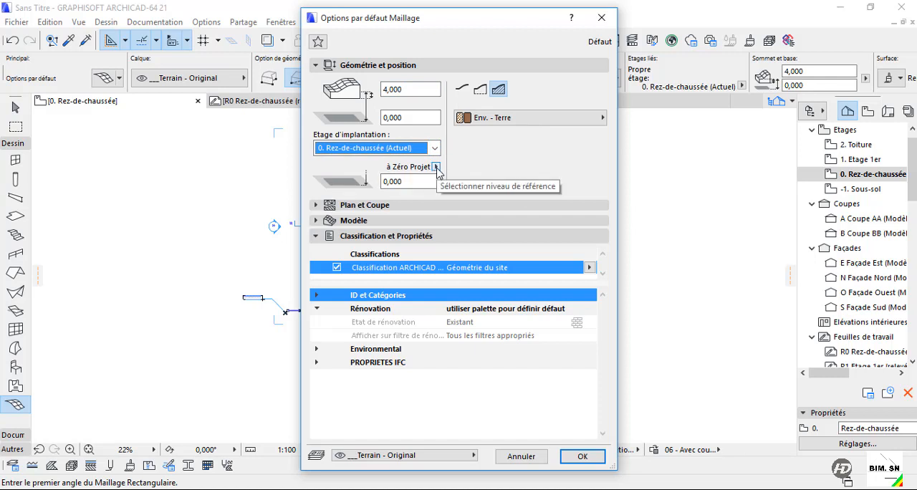
click(436, 167)
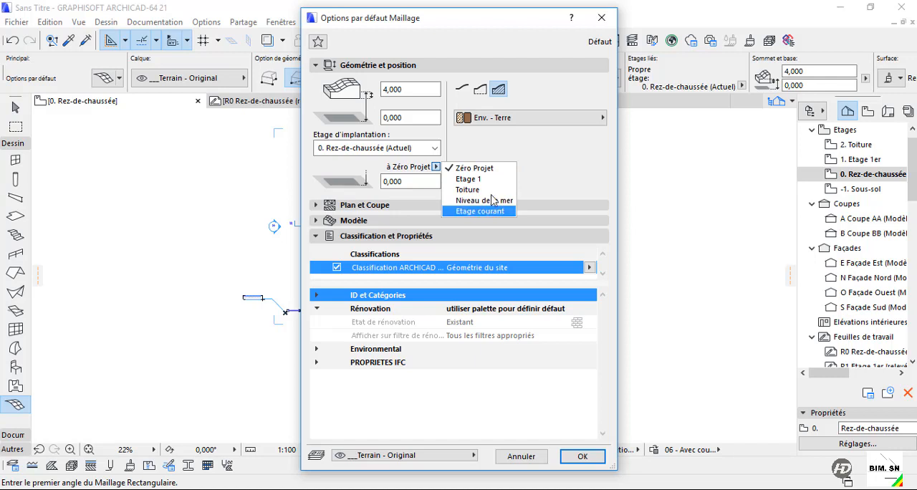
click(530, 160)
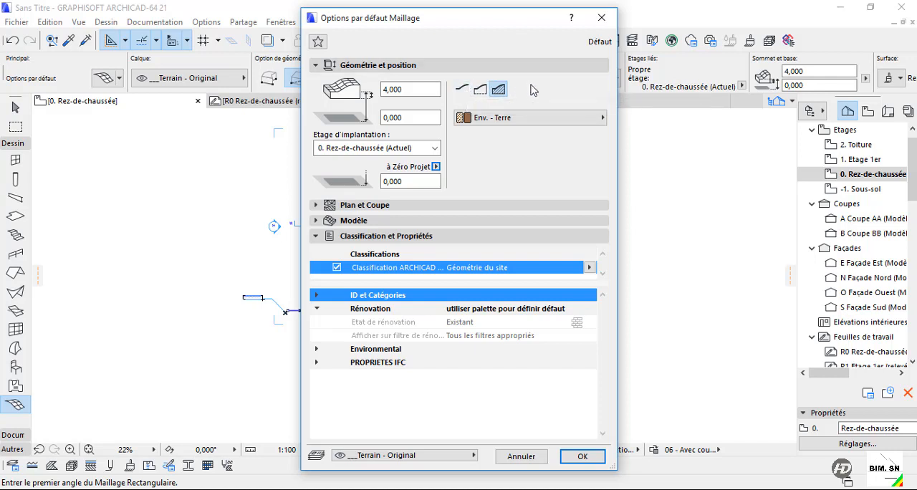
Compare the three mesh construction types, keeping the solid body with the Env. - Terre building material.
click(487, 90)
click(463, 90)
click(478, 90)
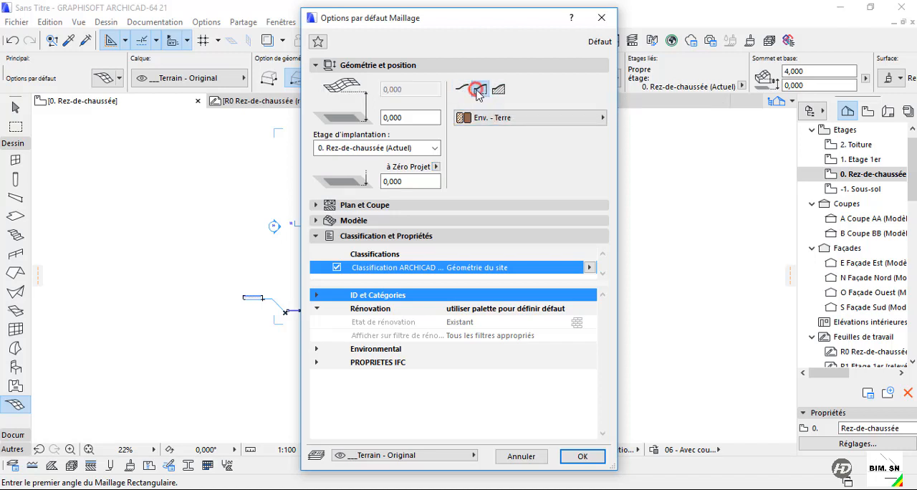
click(498, 90)
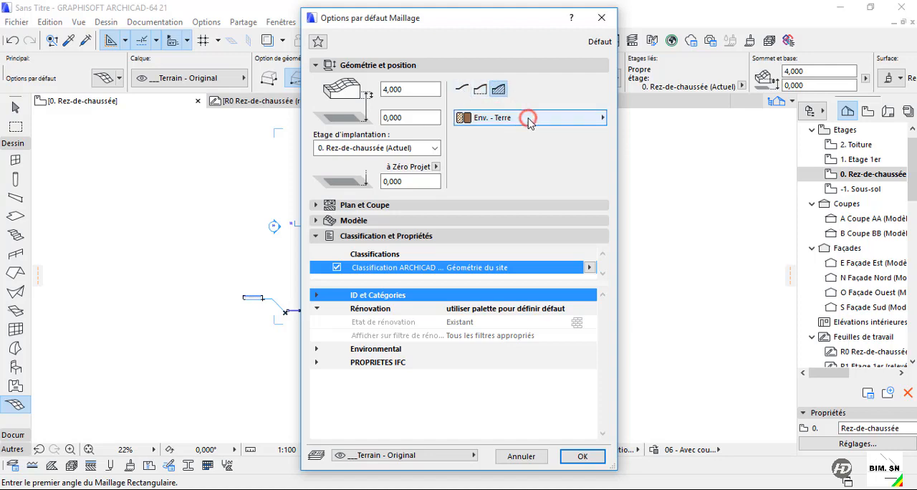
click(524, 118)
click(544, 117)
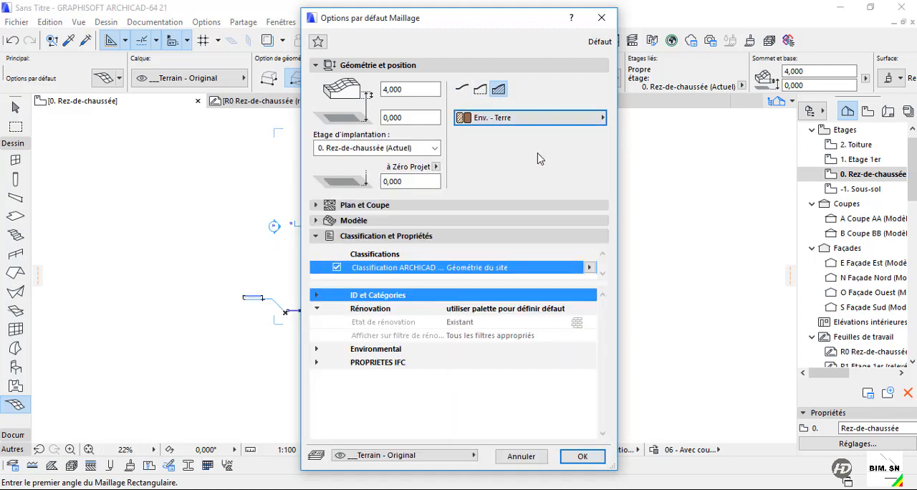
Set the mesh's Afficher sur Etages option through Personnalisé, accepting contours and hatches on the home story and 1 story below.
click(315, 65)
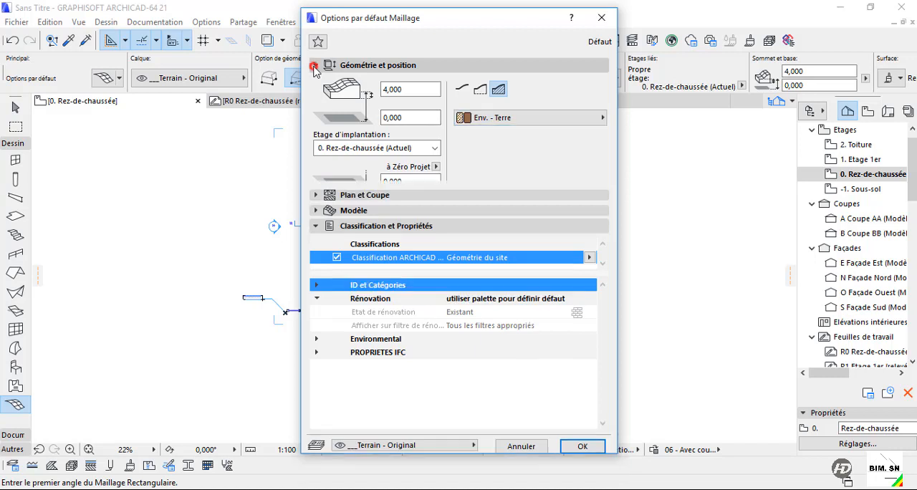
click(316, 81)
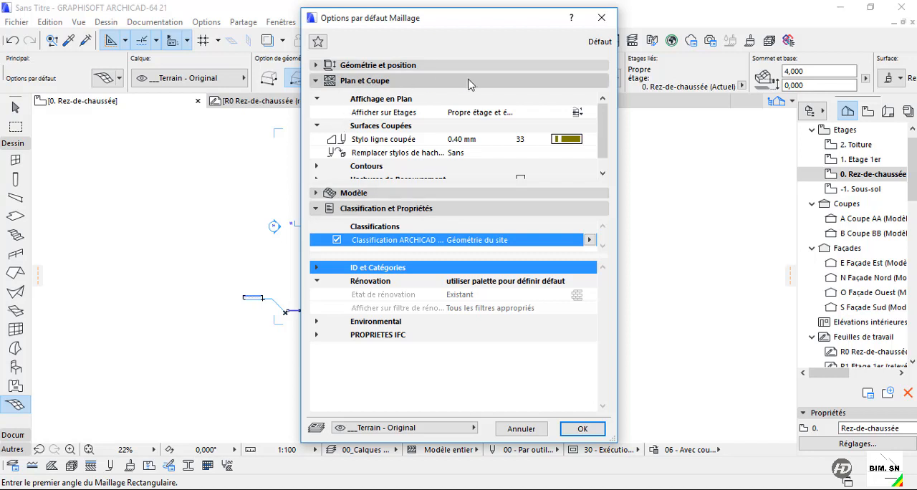
mouse_move(602, 117)
mouse_down()
mouse_move(605, 136)
mouse_move(602, 118)
mouse_up()
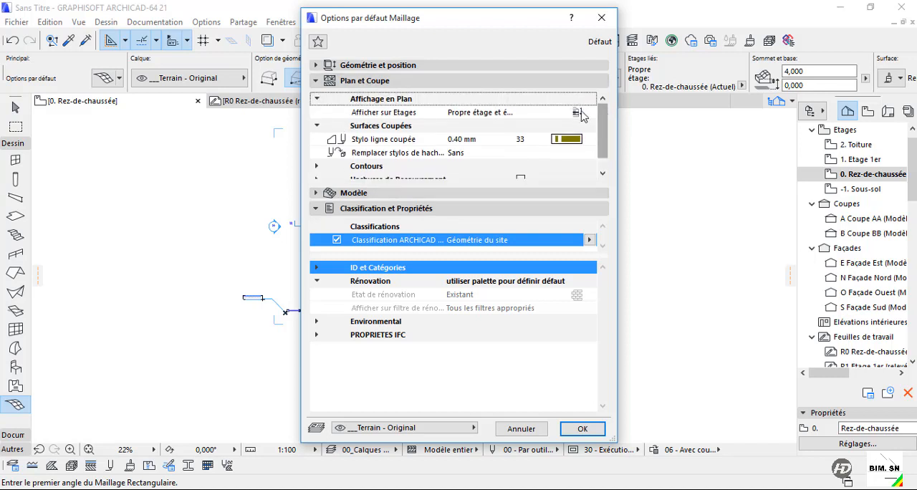
click(521, 115)
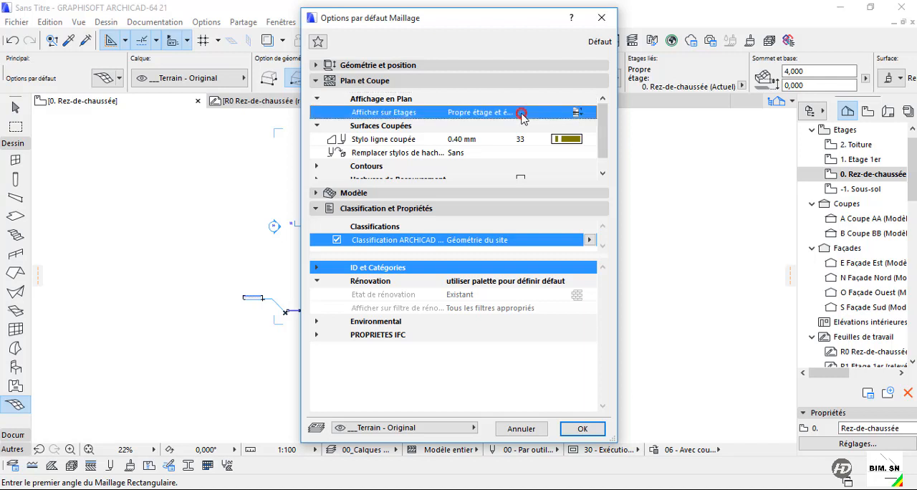
click(589, 113)
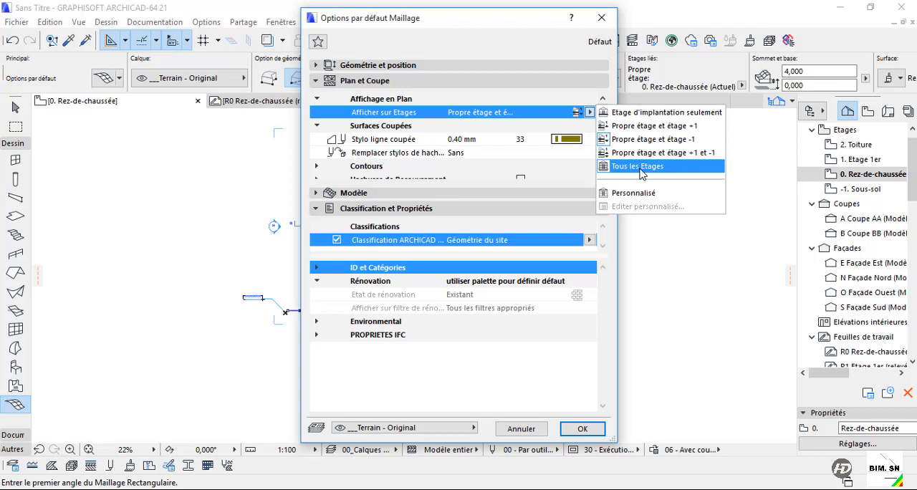
click(634, 193)
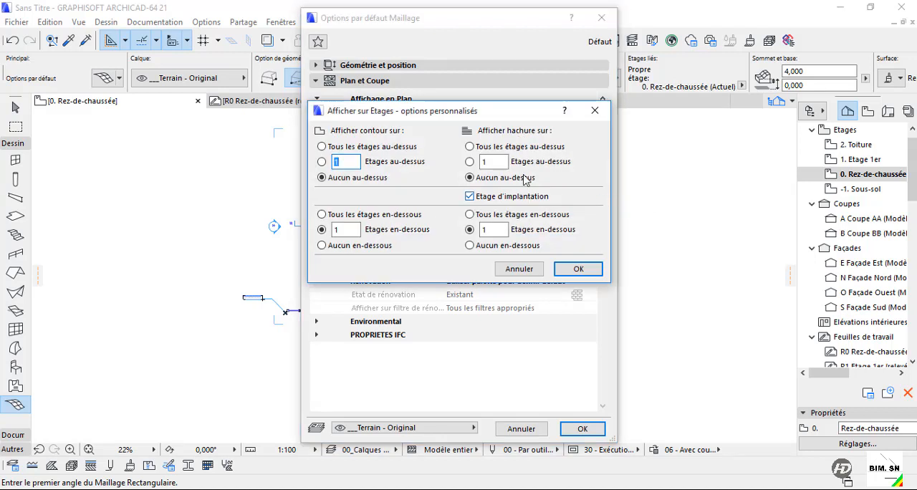
drag(532, 119, 474, 143)
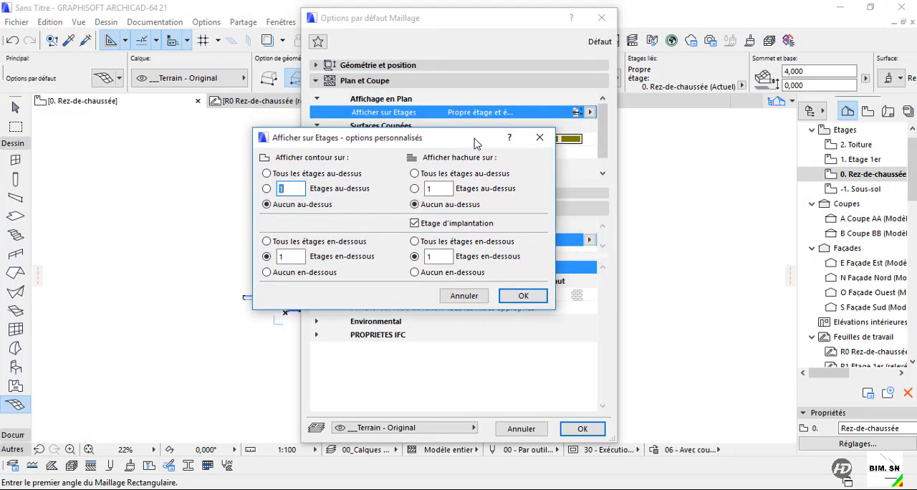
click(521, 297)
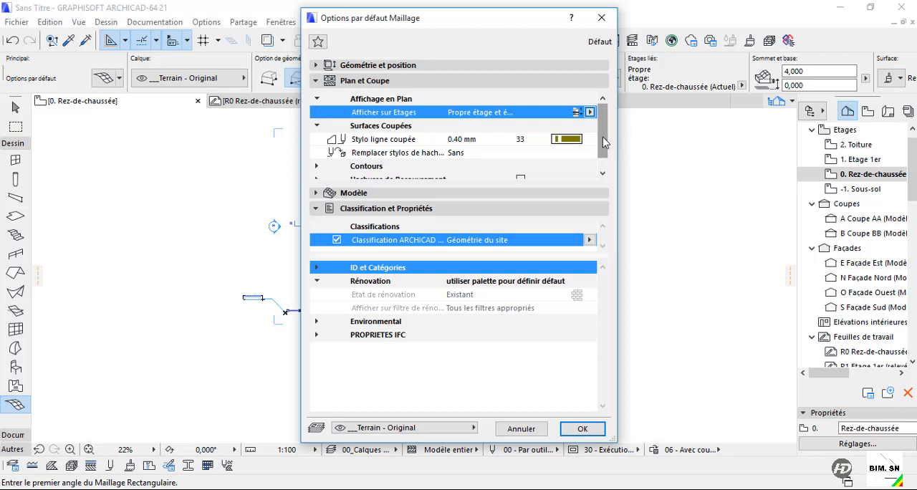
Examine the Surfaces Coupées options for the cut line pen colours and the hatch pen override choices.
scroll(603, 145, down, 1)
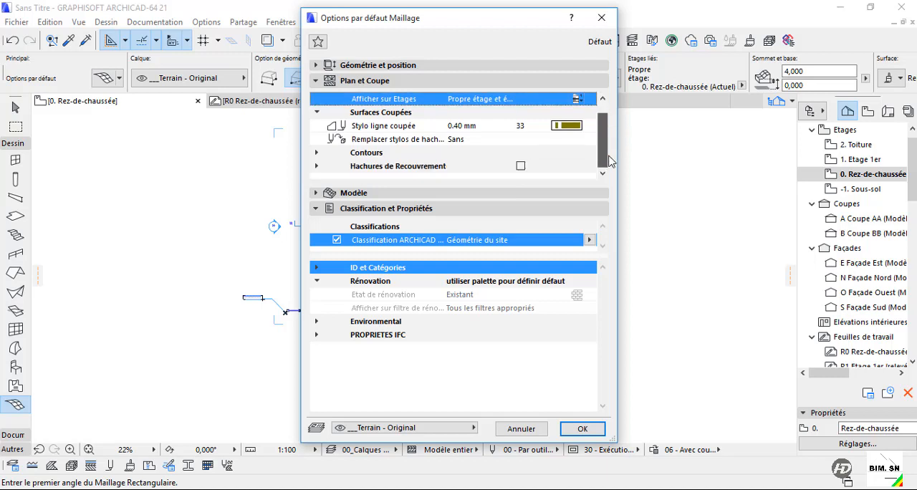
click(574, 126)
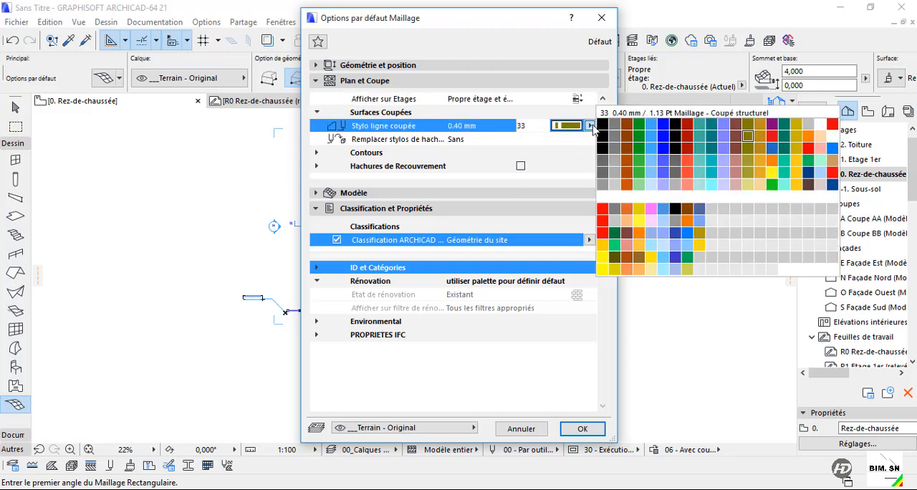
click(591, 127)
click(589, 141)
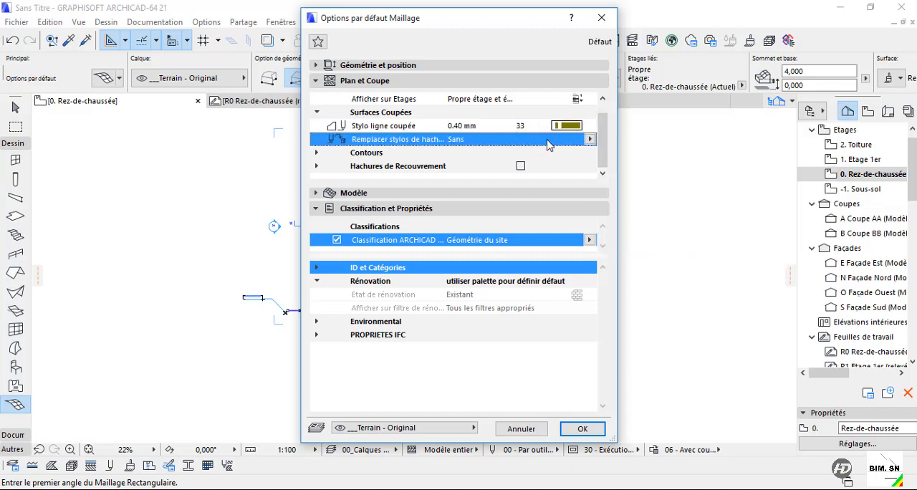
click(589, 141)
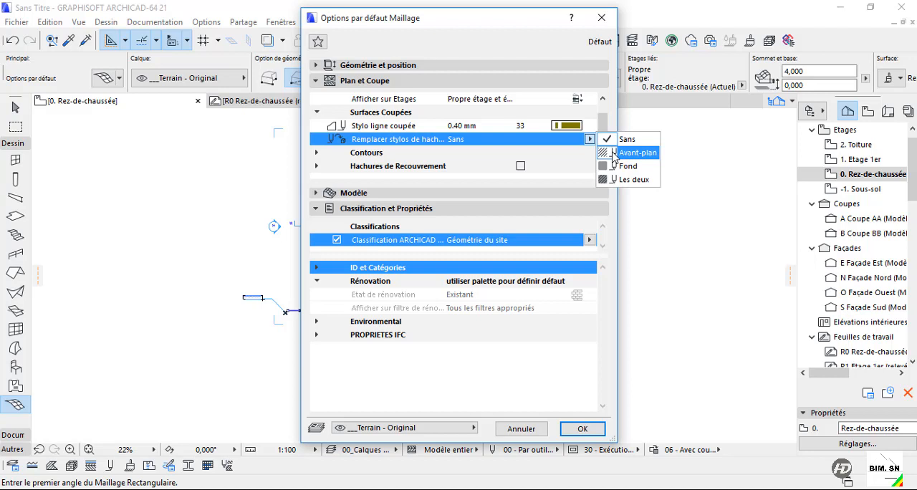
click(607, 252)
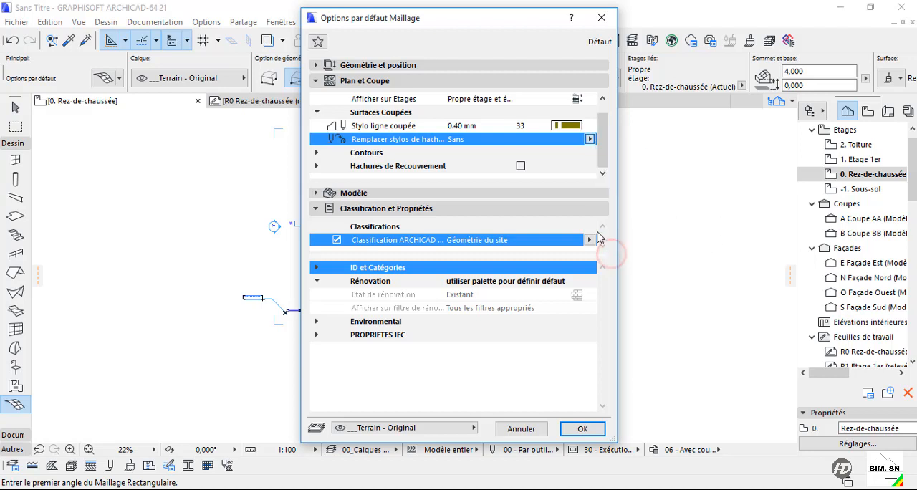
Examine the Contours options of the mesh, including the uncut line pen colours, uncut line types and edge settings.
click(315, 153)
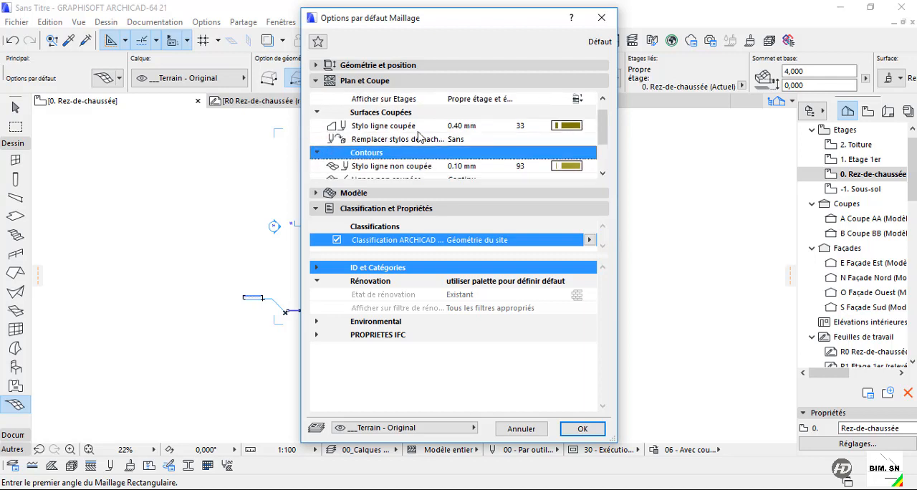
click(318, 113)
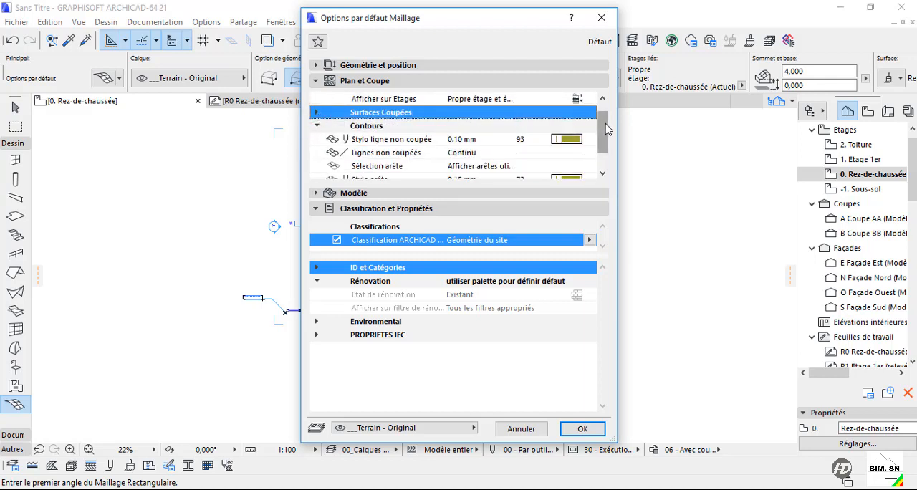
drag(605, 125, 605, 151)
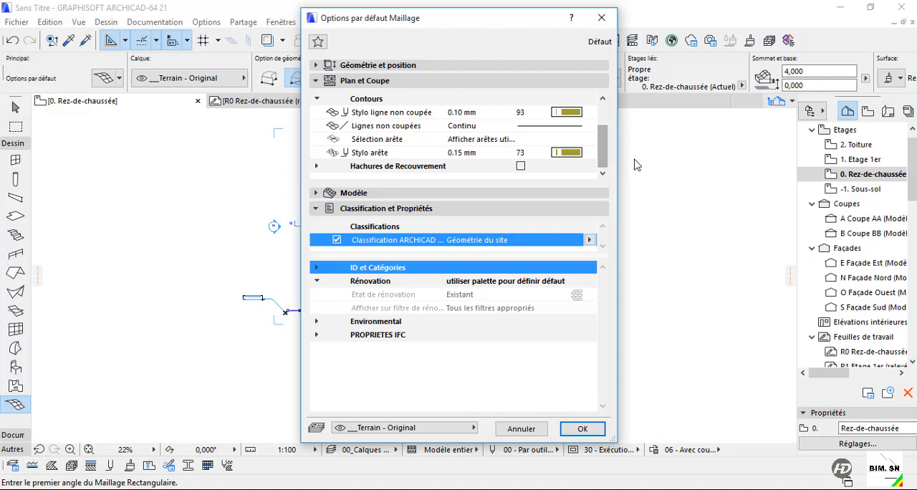
drag(603, 146, 611, 172)
scroll(604, 157, up, 1)
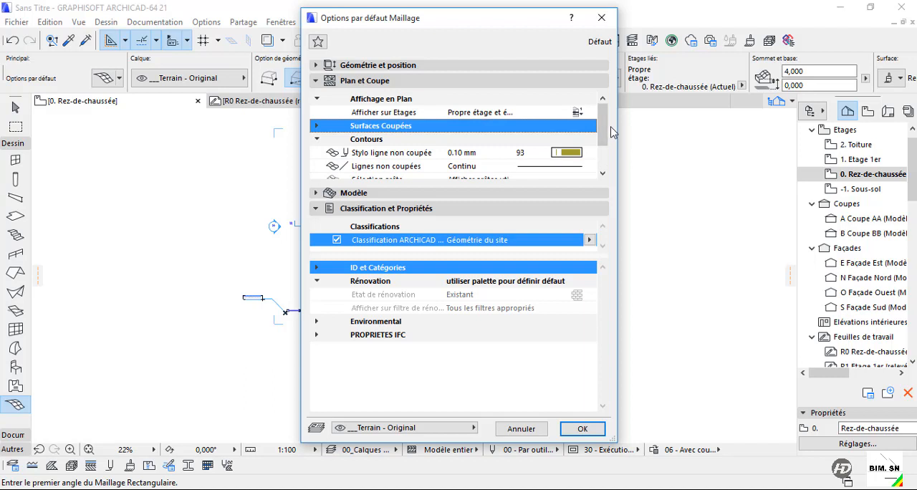
scroll(613, 163, down, 1)
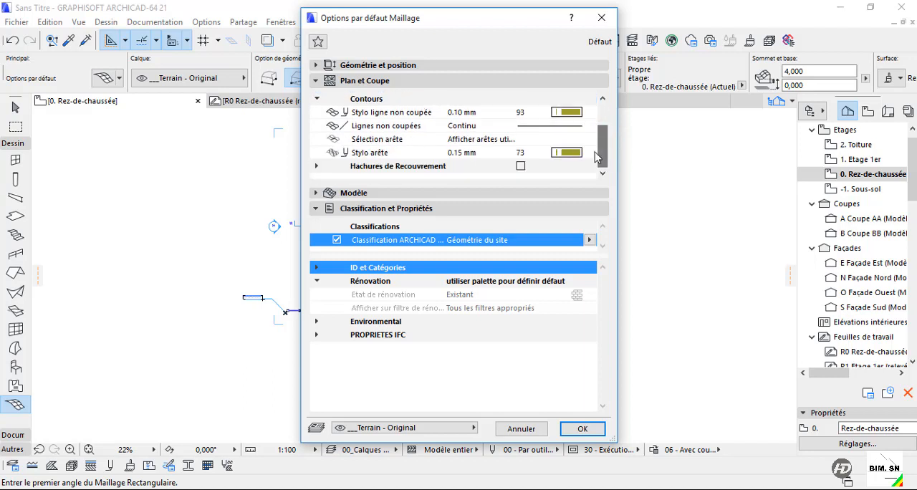
click(566, 112)
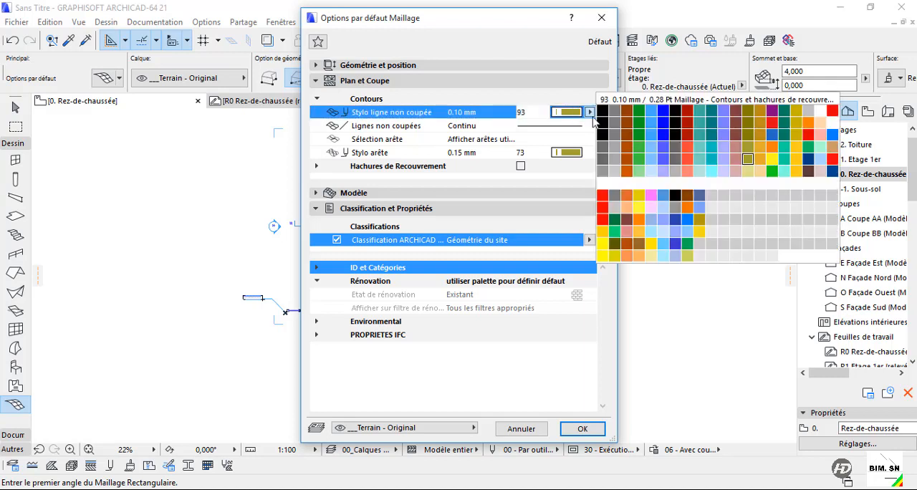
click(575, 124)
click(584, 127)
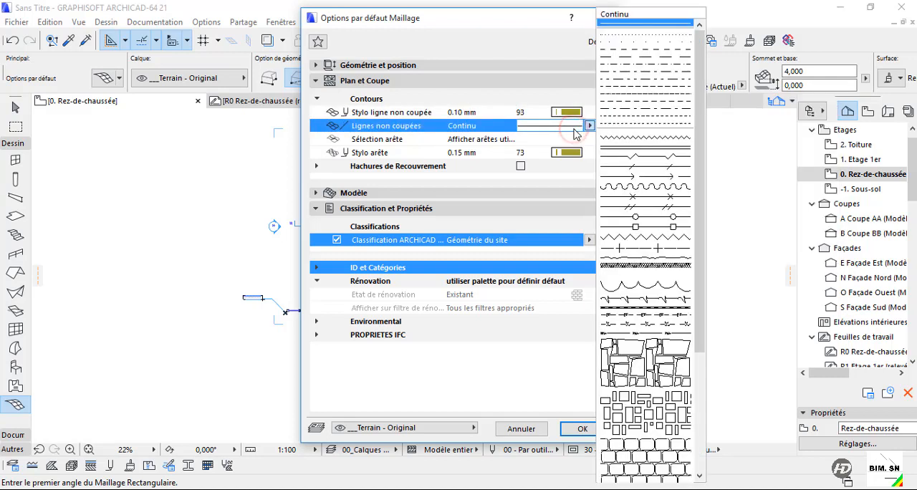
click(579, 140)
click(604, 140)
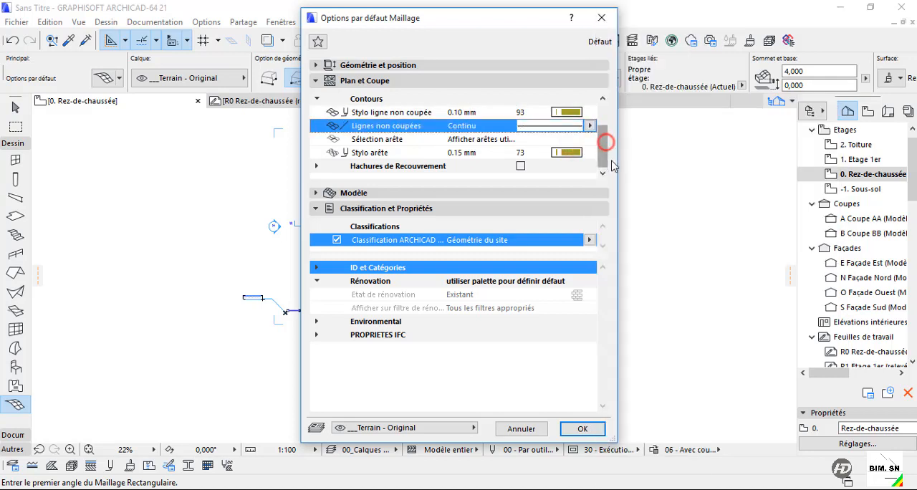
Enable Hachures de Recouvrement for the mesh and inspect the Modèle surface materials available for its upper surface.
click(520, 167)
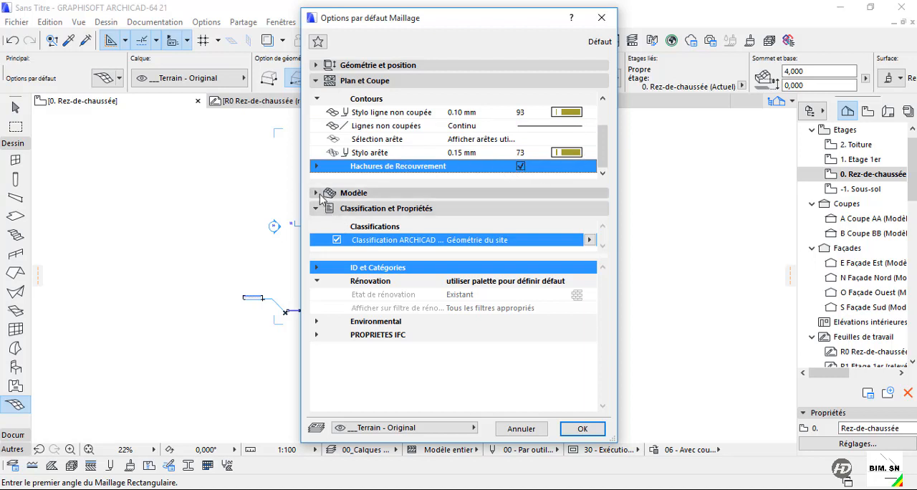
click(390, 192)
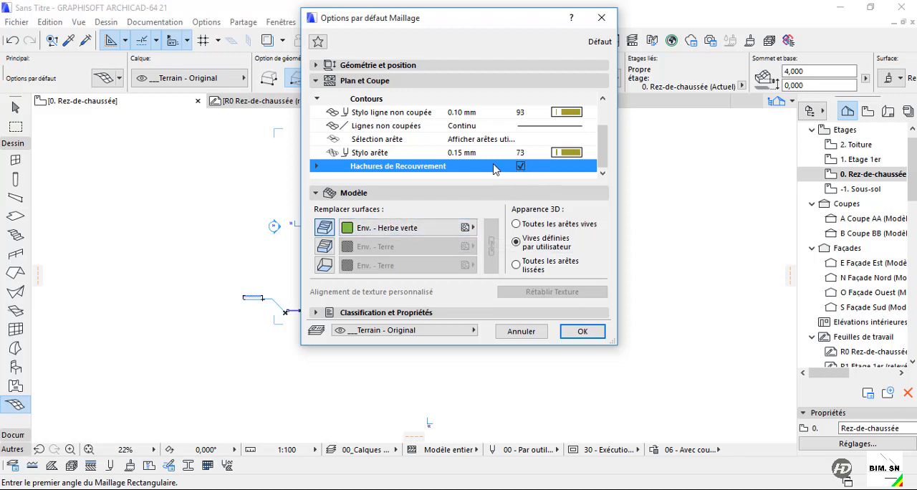
click(476, 66)
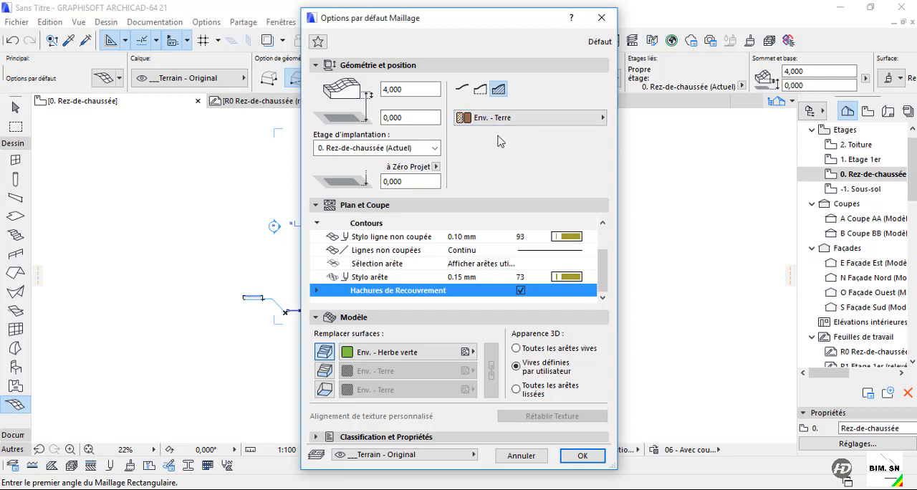
click(389, 353)
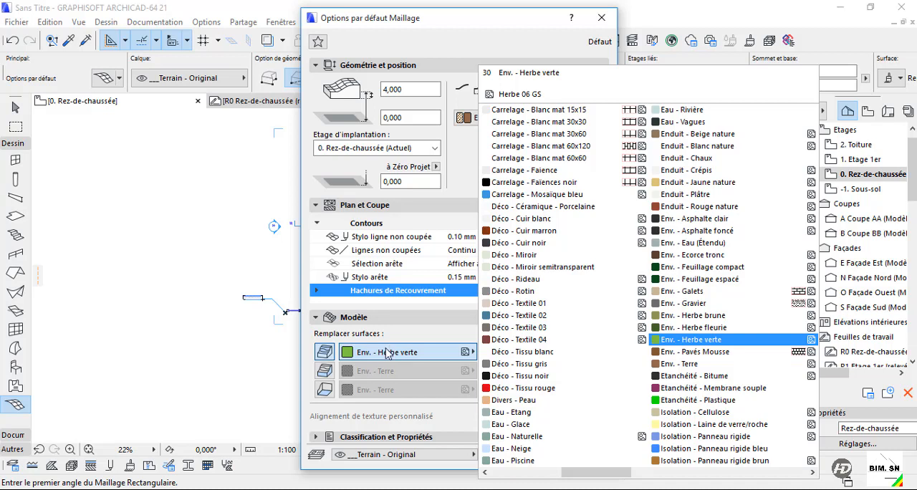
click(449, 152)
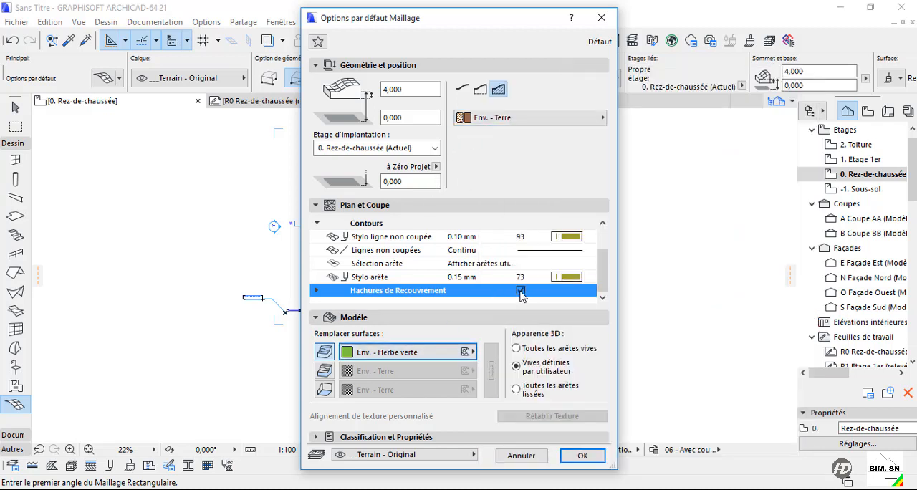
Inspect the upper surface materials, expand the Hachures de Recouvrement options, and collapse the Plan et Coupe settings.
click(413, 354)
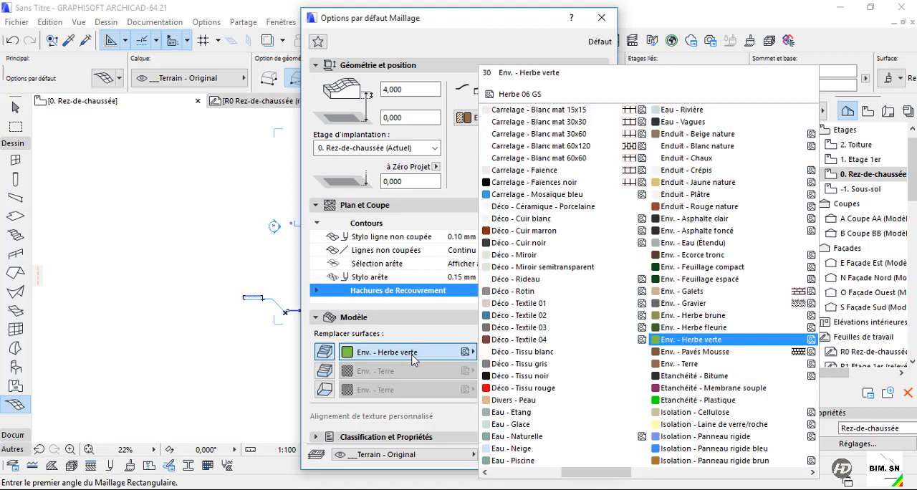
click(413, 355)
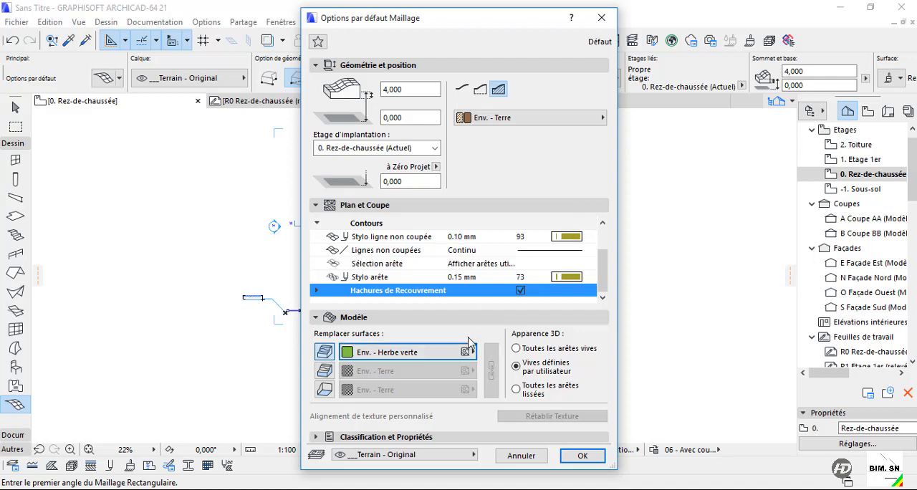
click(316, 290)
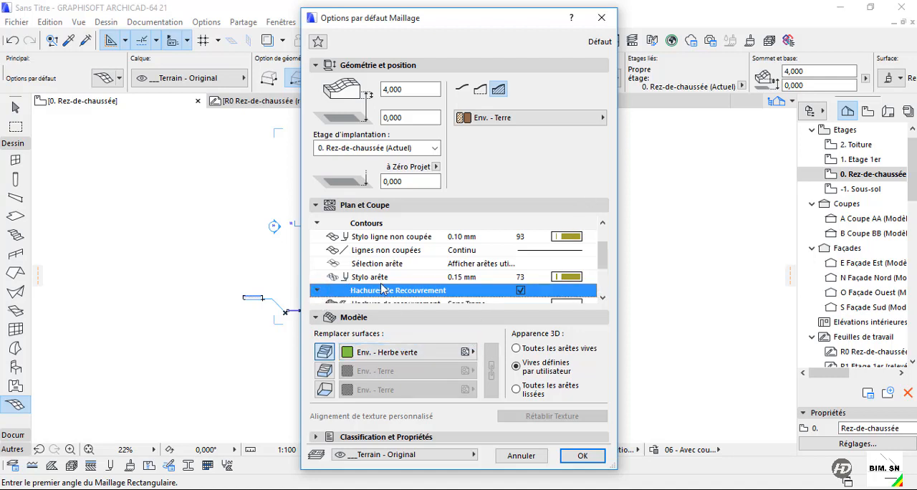
click(317, 225)
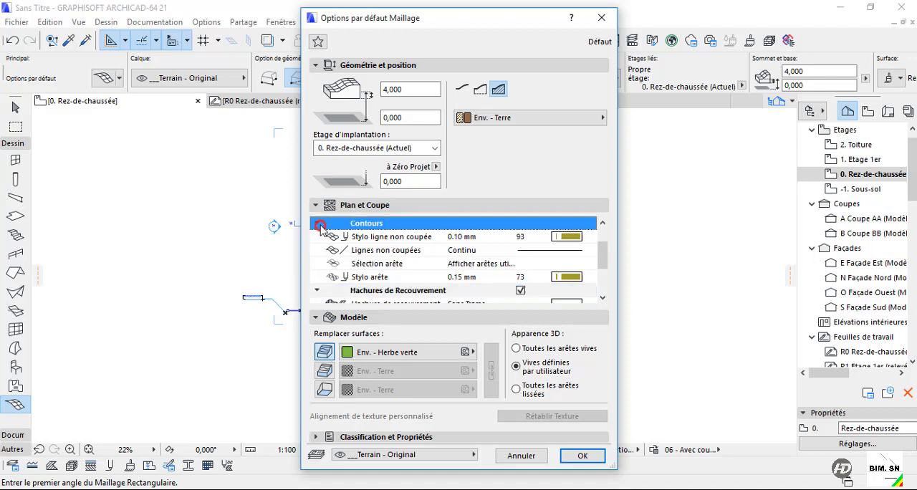
click(315, 206)
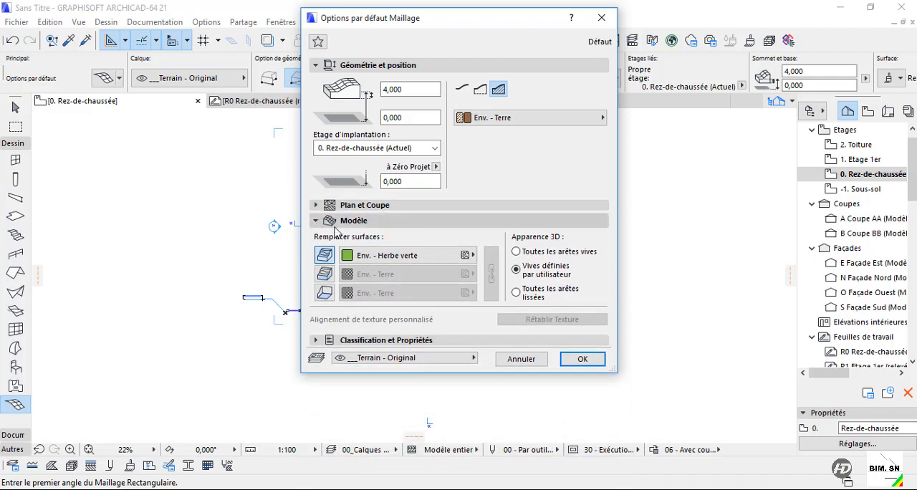
click(354, 222)
click(324, 220)
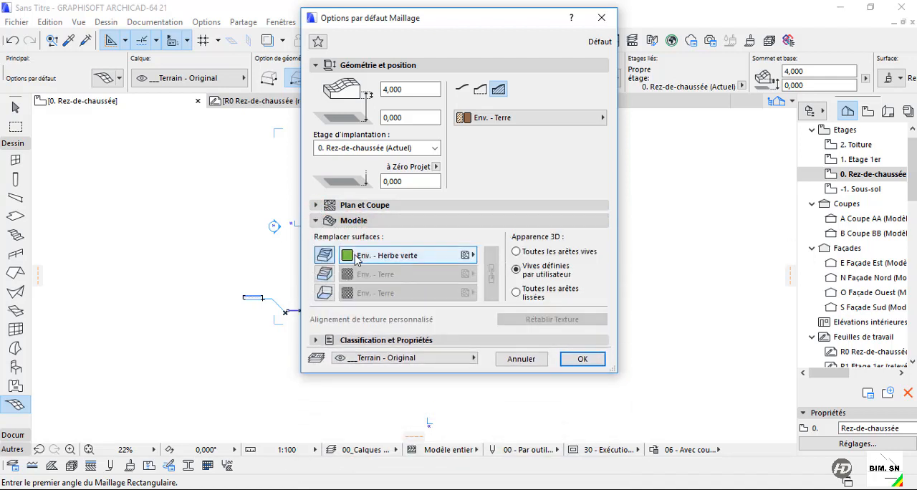
Try switching the mesh's upper, skirt and bottom surface overrides on and off.
click(324, 256)
click(323, 256)
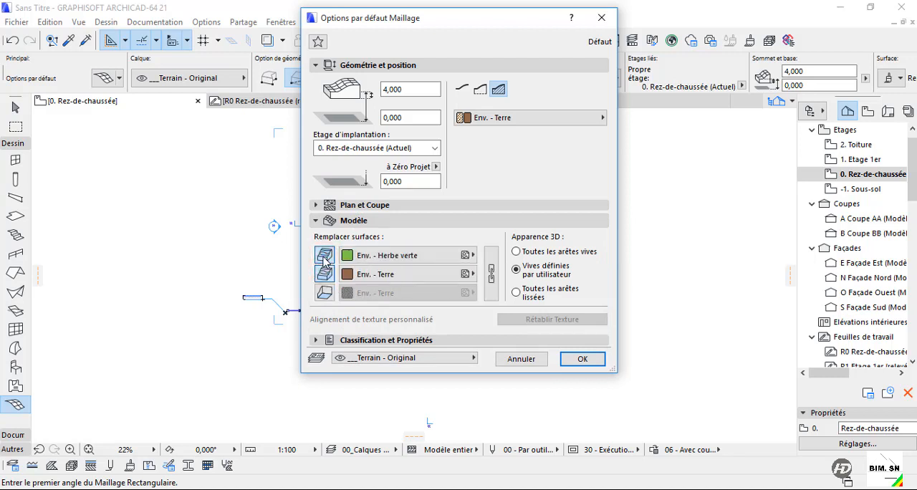
click(324, 274)
click(323, 292)
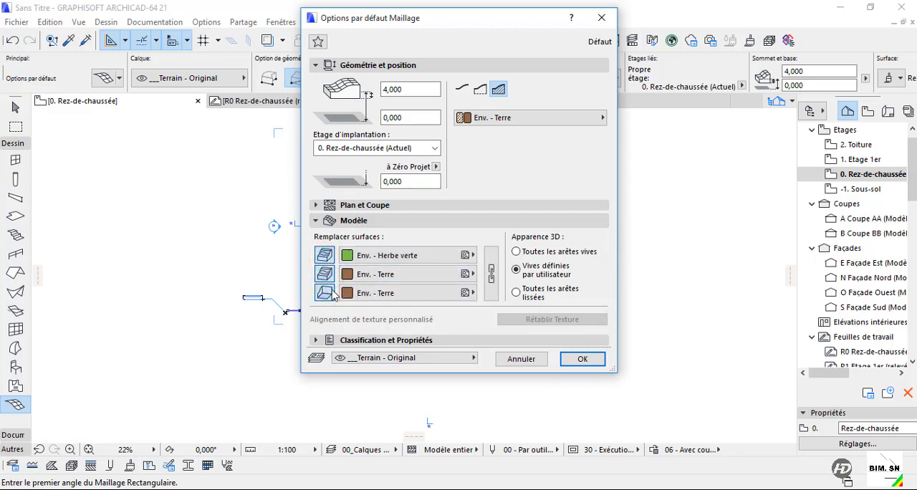
click(328, 275)
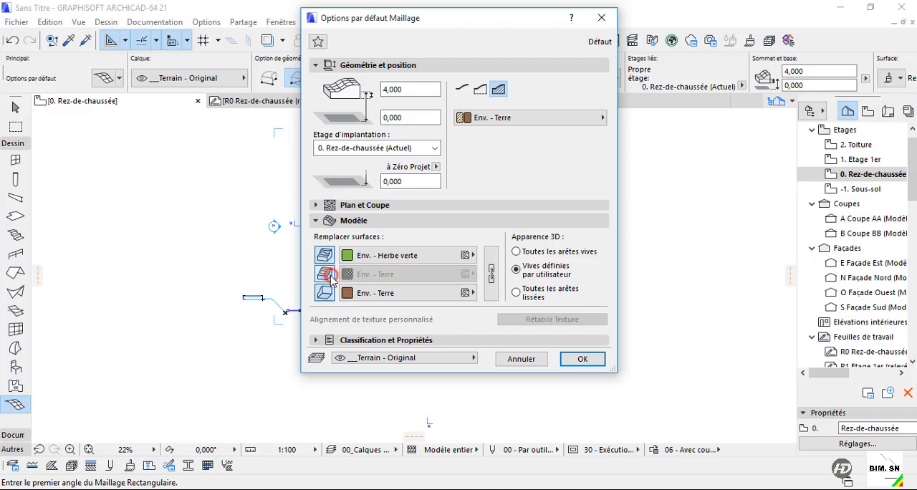
click(325, 260)
click(322, 294)
click(323, 257)
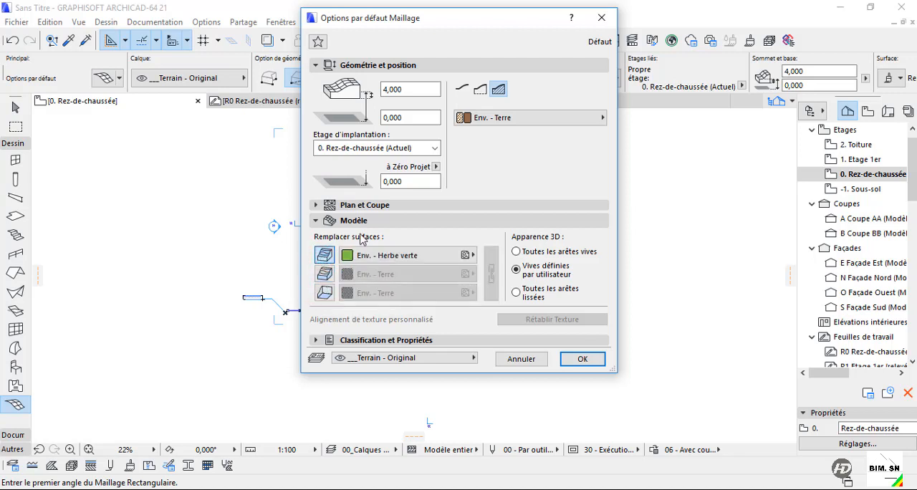
Try the Corps solide, Surface supérieure seulement and Avec jupe structure types for the mesh.
click(480, 88)
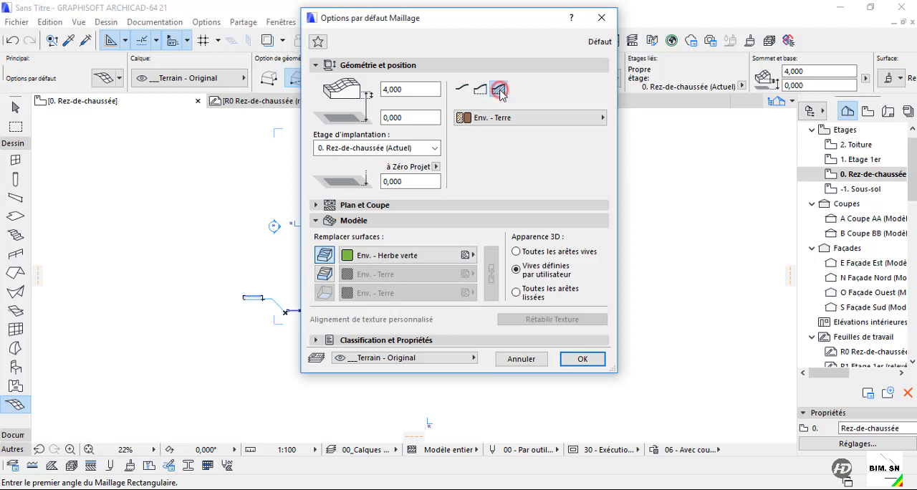
click(499, 88)
click(466, 88)
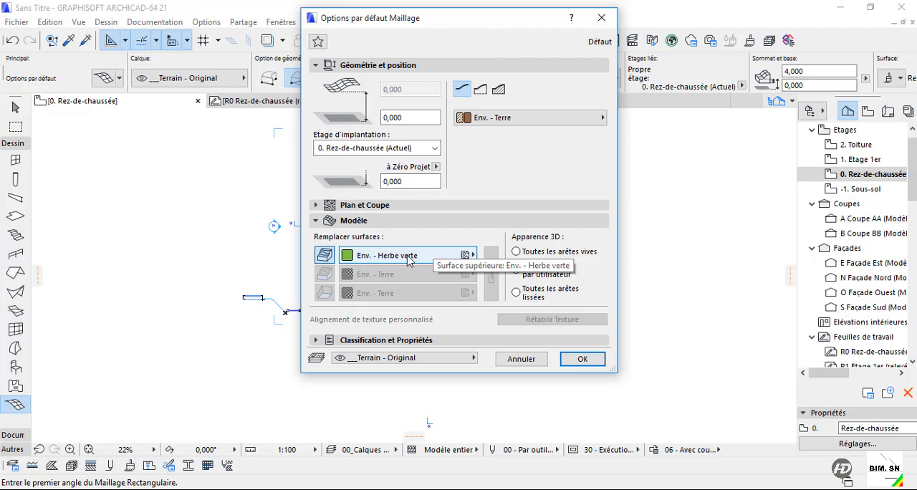
click(479, 89)
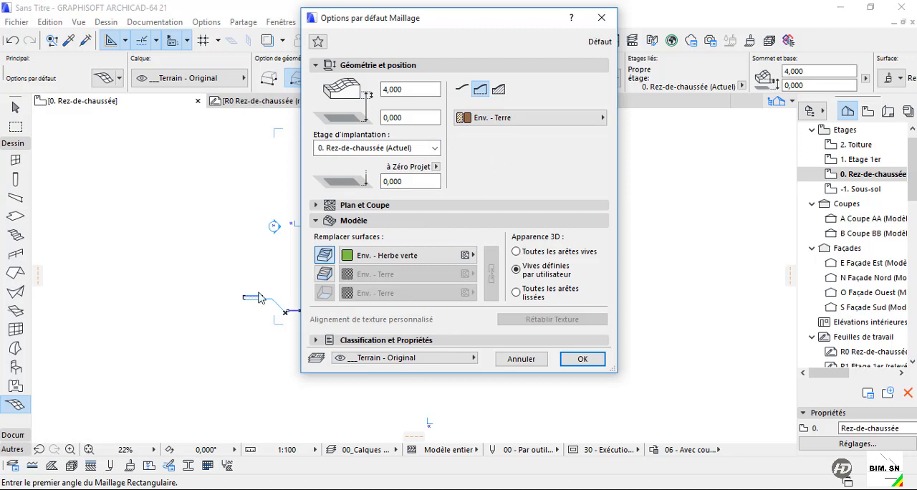
Override the mesh's skirt and bottom surfaces with Env. - Terre and set its structure to Corps solide.
click(325, 273)
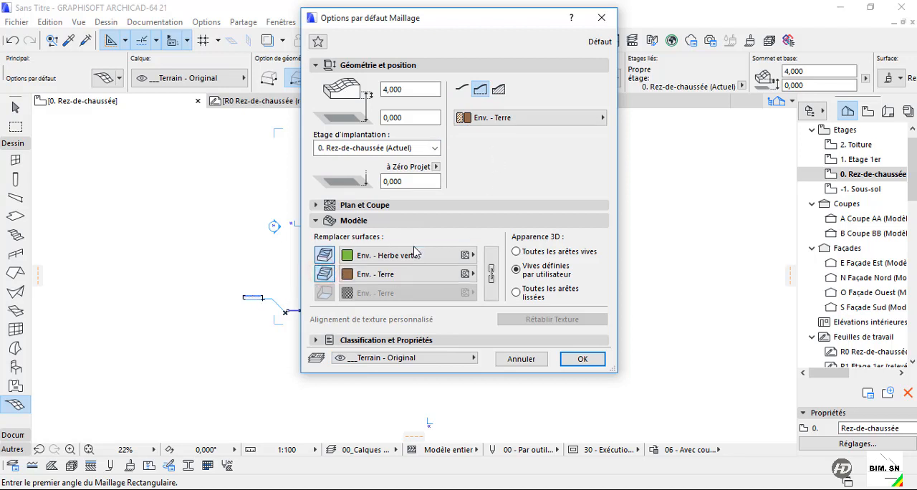
click(416, 275)
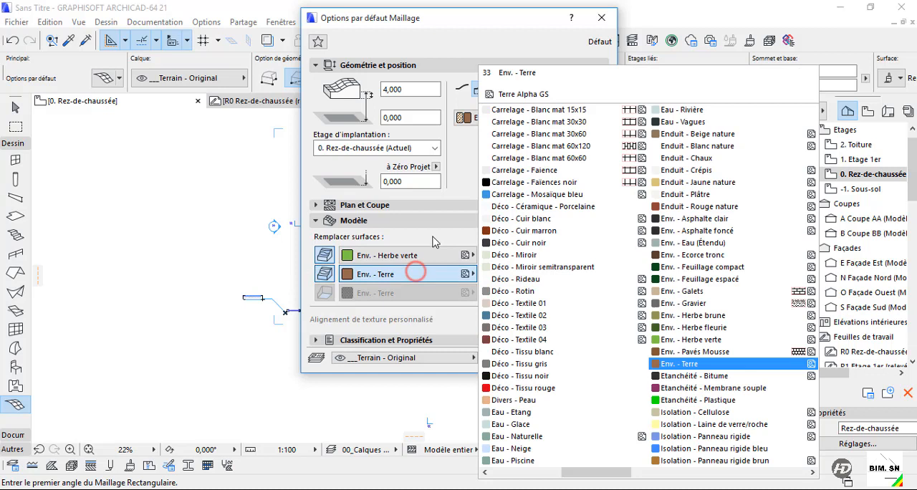
click(515, 42)
click(500, 88)
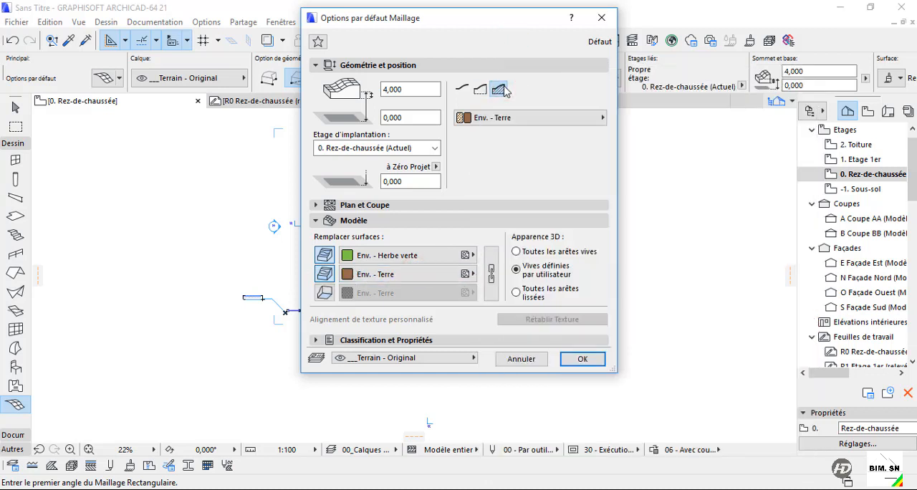
click(324, 293)
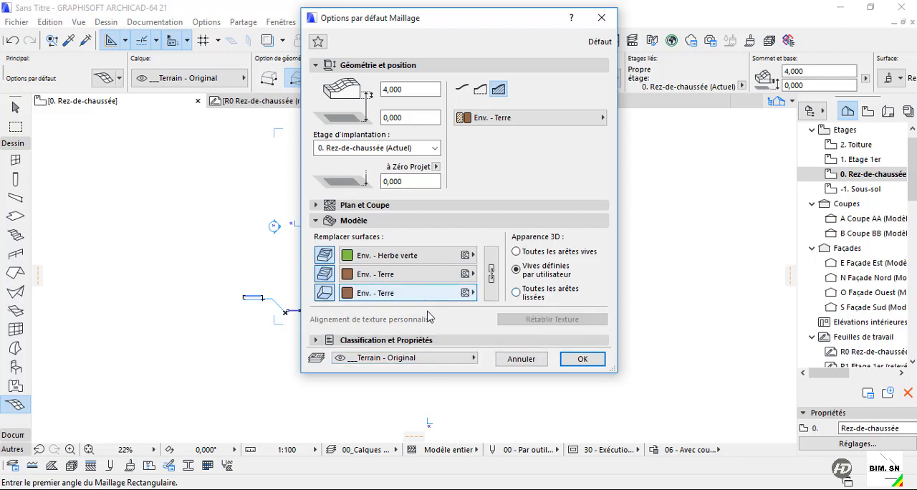
Examine the mesh's Classification et Propriétés settings and the list of layers it can be placed on.
click(429, 339)
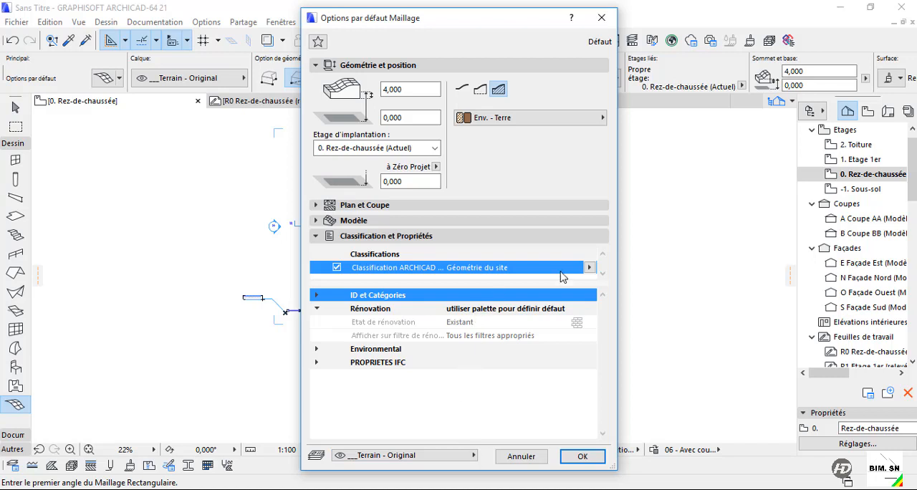
click(590, 267)
click(591, 265)
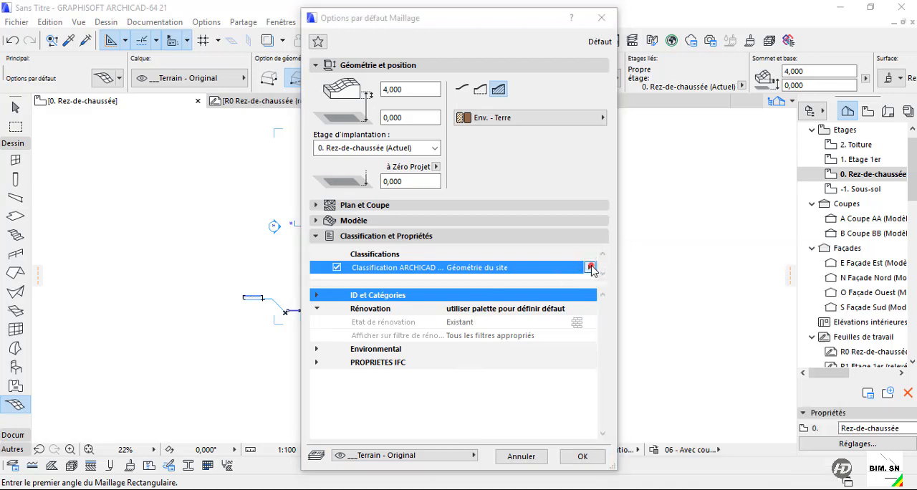
click(347, 235)
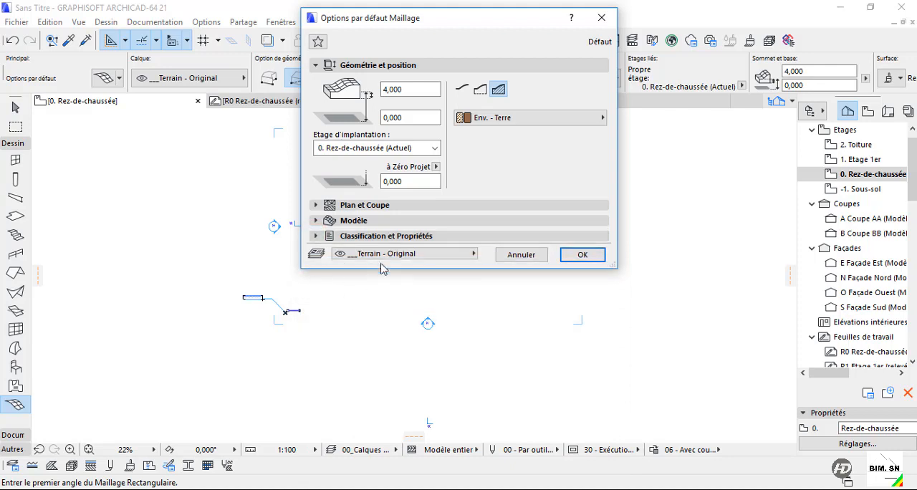
click(391, 258)
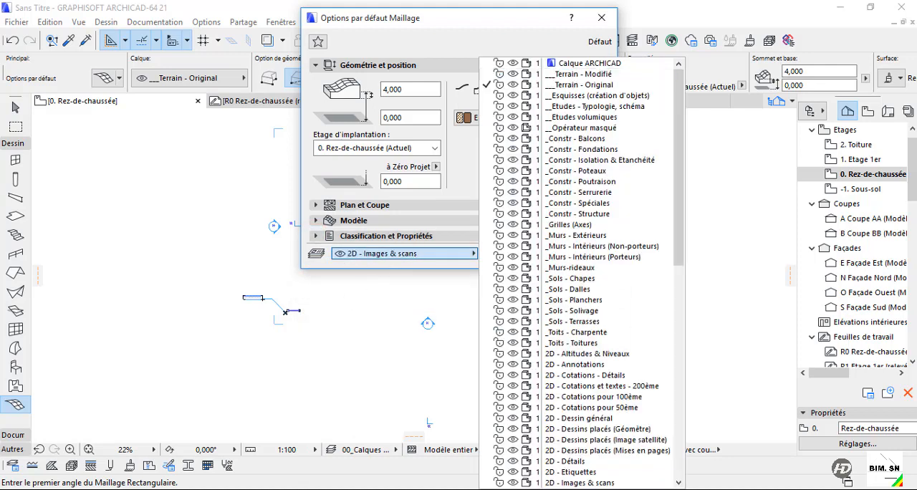
click(396, 254)
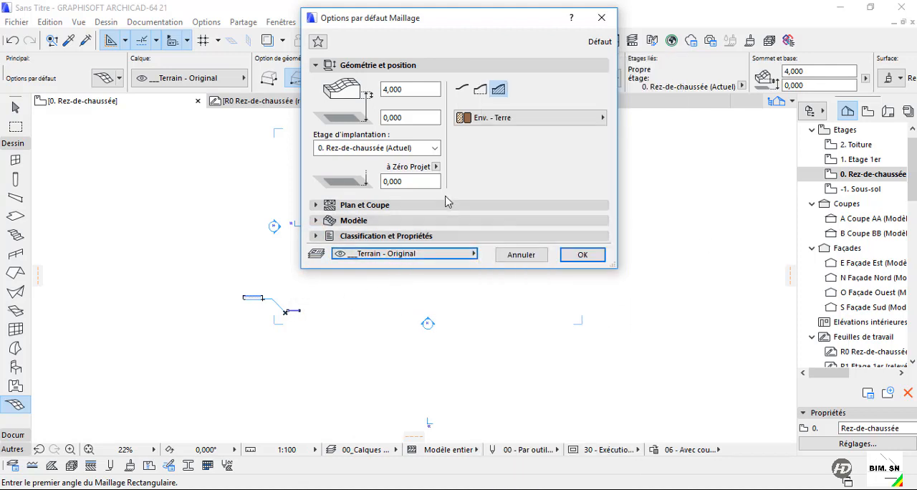
Collapse the Géométrie et position settings and look through the saved favourites in 16 - Maillages.
click(316, 65)
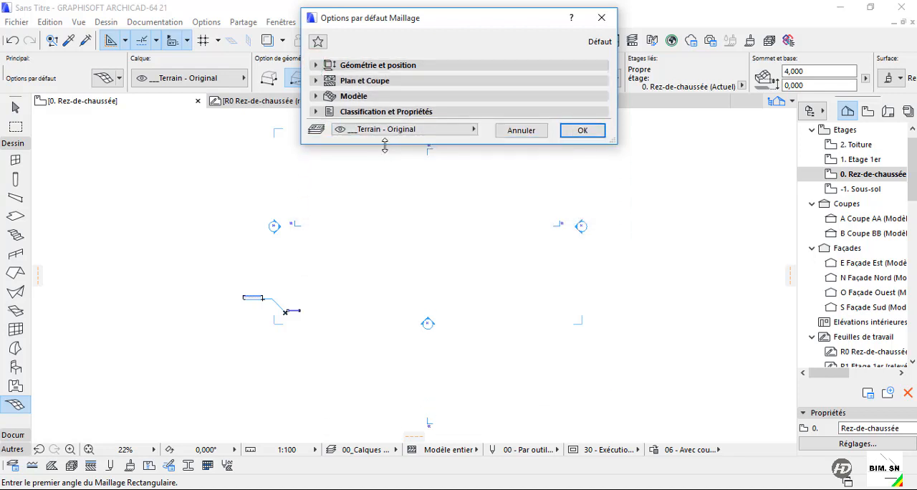
drag(384, 146, 403, 129)
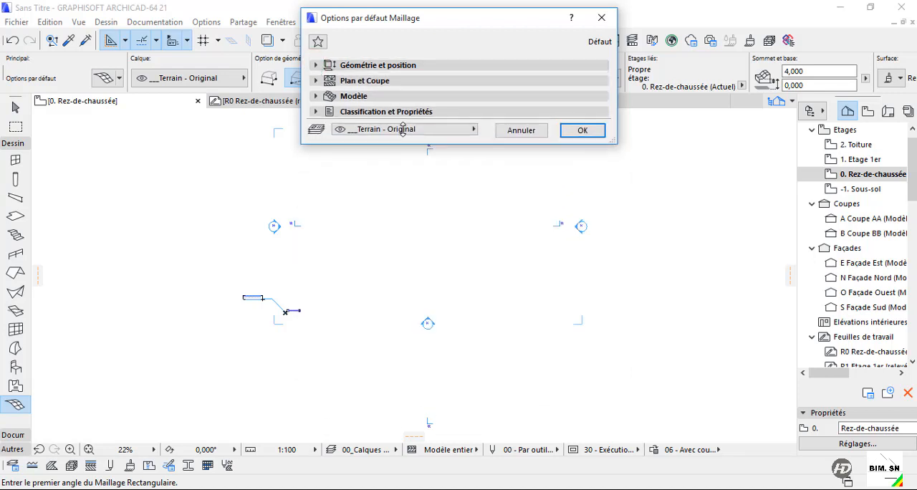
click(317, 41)
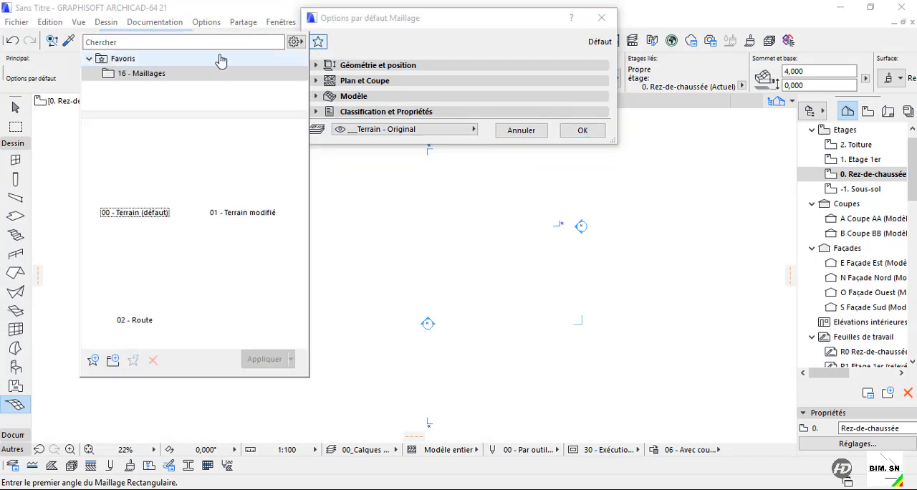
click(384, 43)
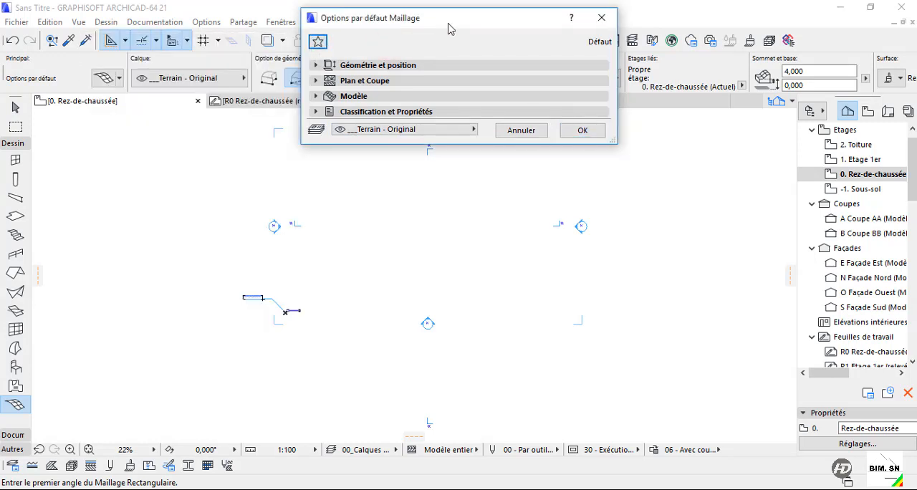
Recheck the mesh's Géométrie et position settings with the Corps solide structure and accept the default options.
drag(448, 29, 428, 124)
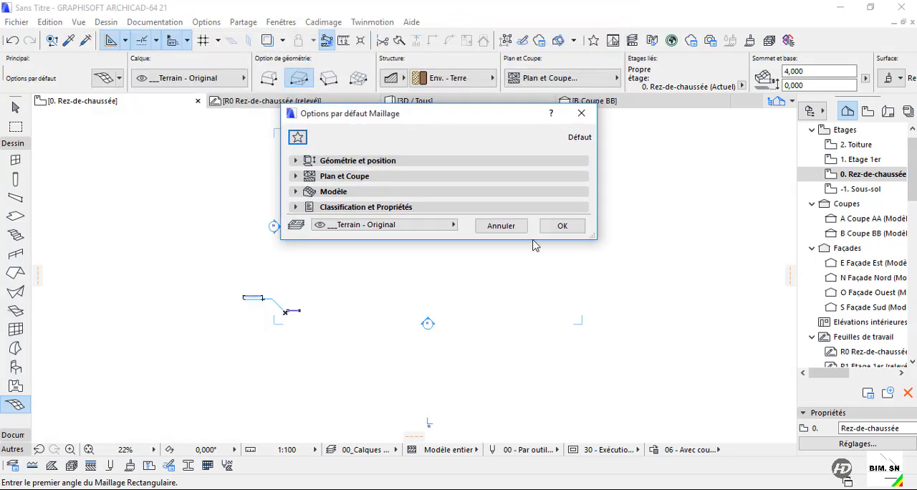
click(309, 160)
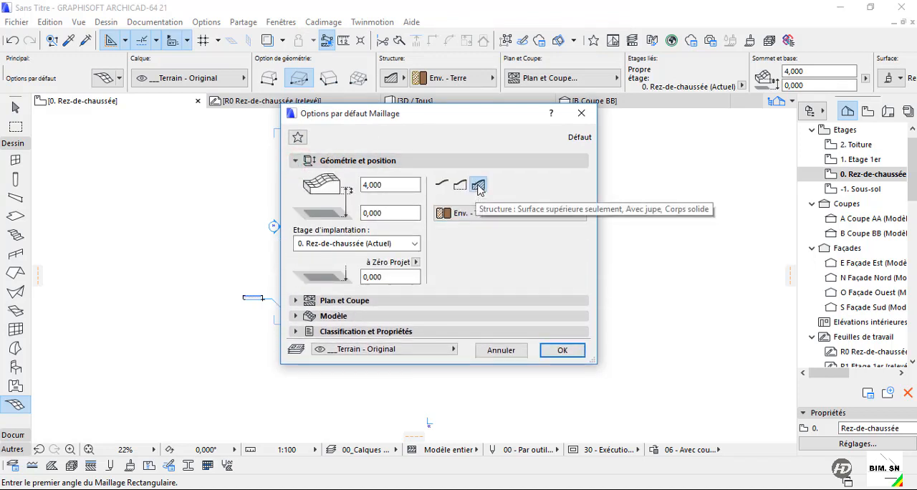
click(478, 186)
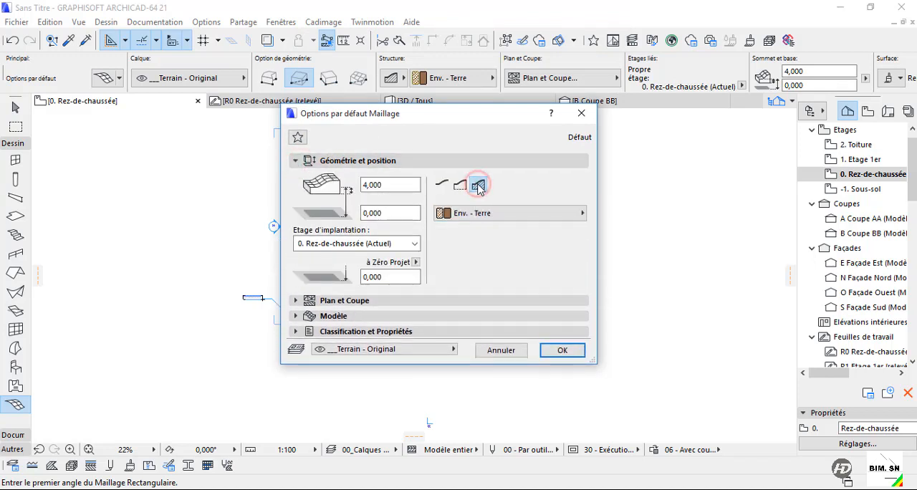
click(571, 352)
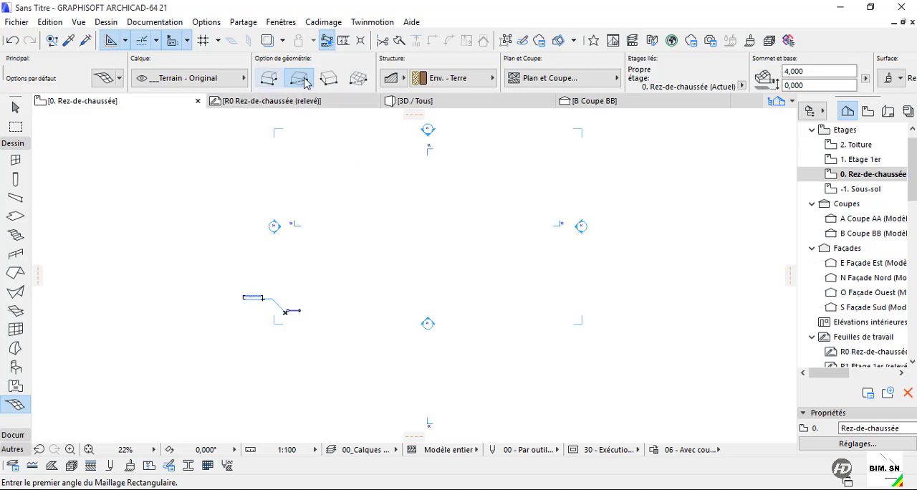
Draw a rectangular mesh about 21 m wide in the middle of the plan, between the elevation markers.
click(377, 176)
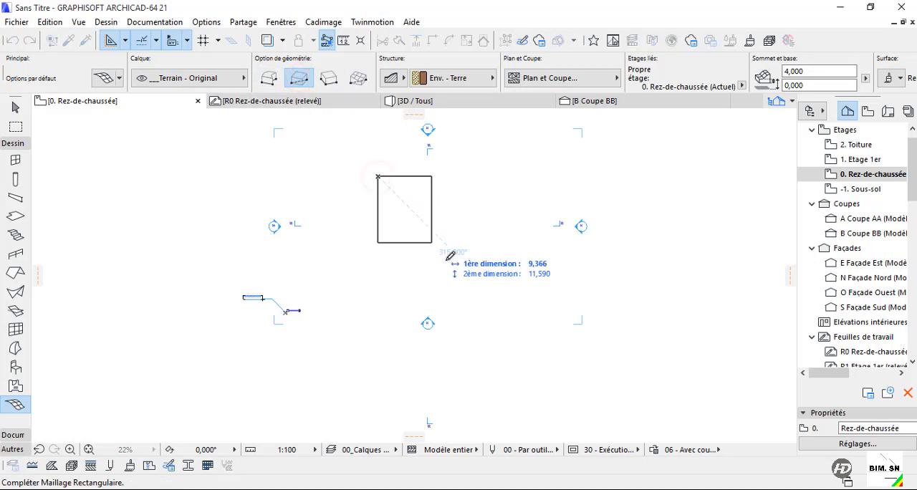
click(500, 305)
Draw an irregular five-cornered mesh with the polygonal geometry method, just left of the rectangular mesh.
click(263, 78)
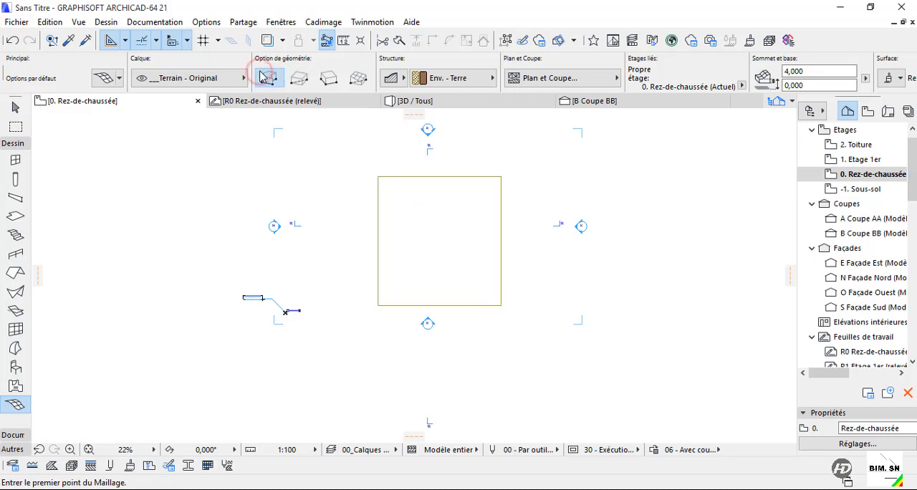
click(338, 172)
click(362, 185)
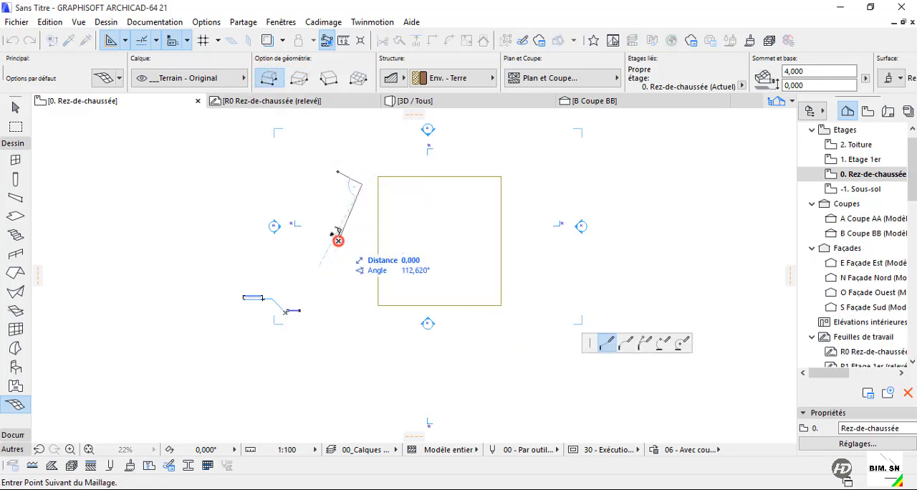
click(339, 240)
click(298, 202)
click(338, 172)
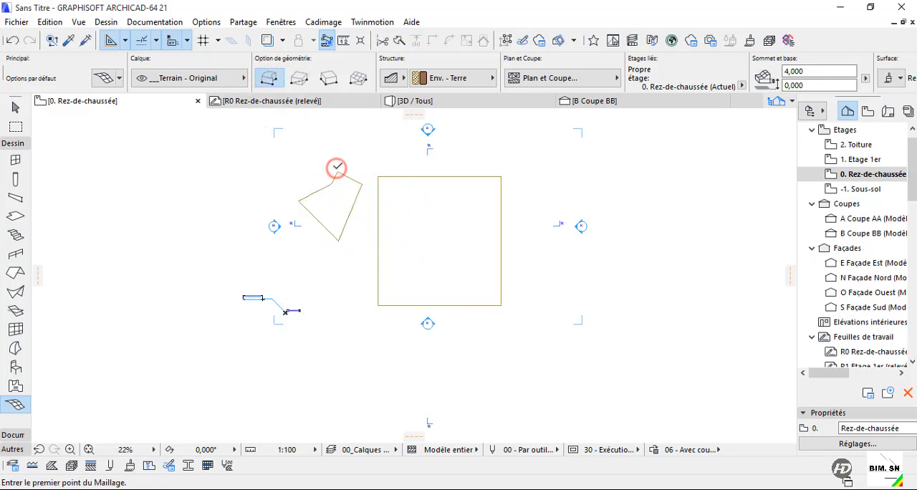
Draw a rectangular mesh rotated 45° with the rotated rectangle geometry method, below the irregular five-cornered mesh.
click(329, 79)
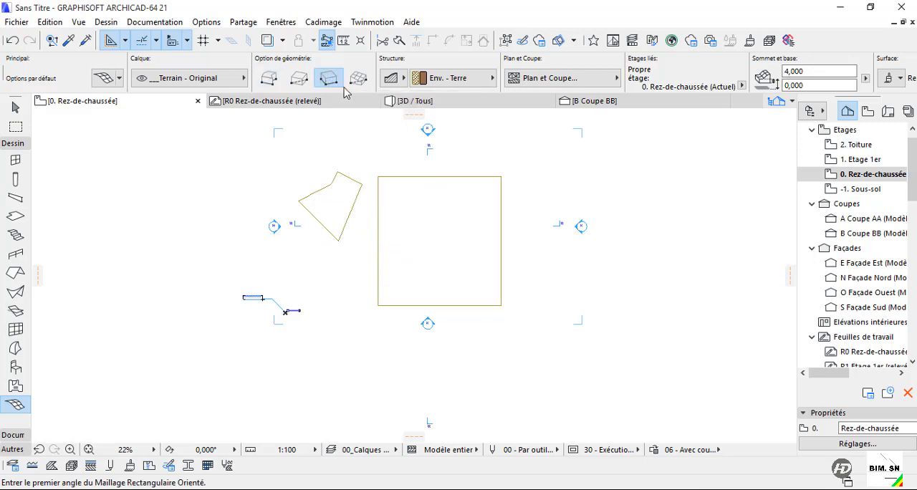
click(342, 344)
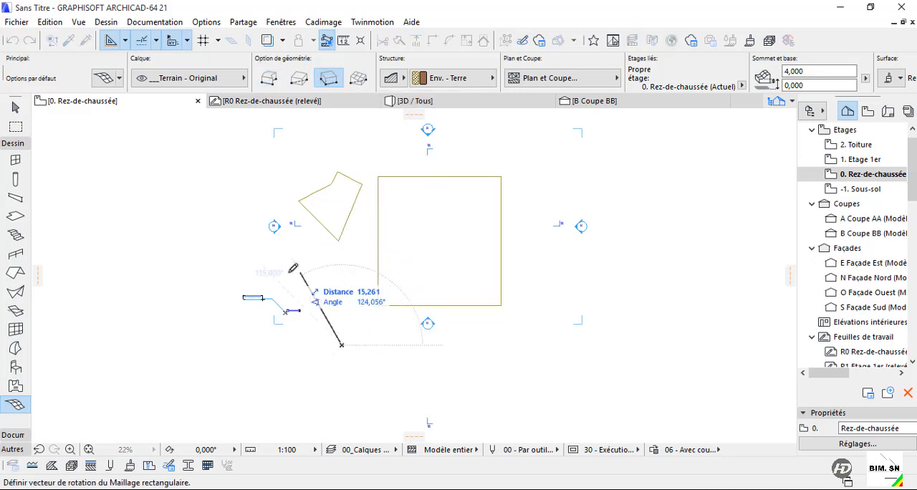
click(253, 252)
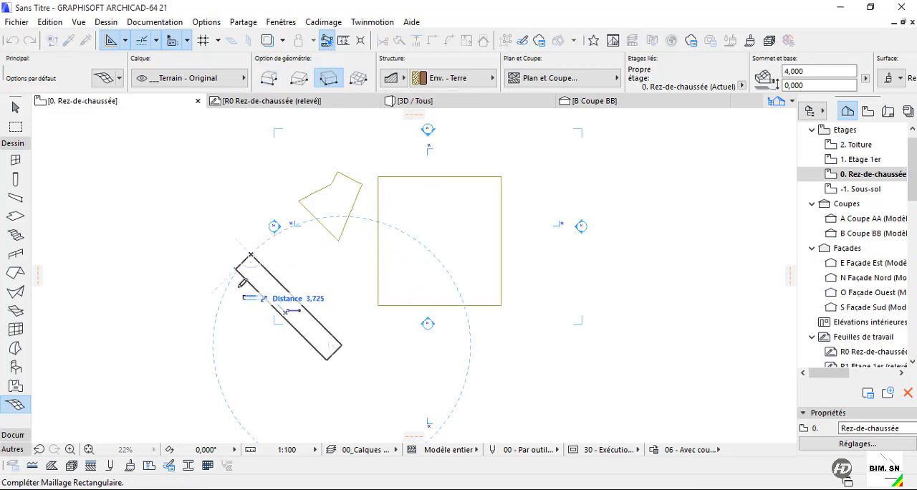
click(153, 354)
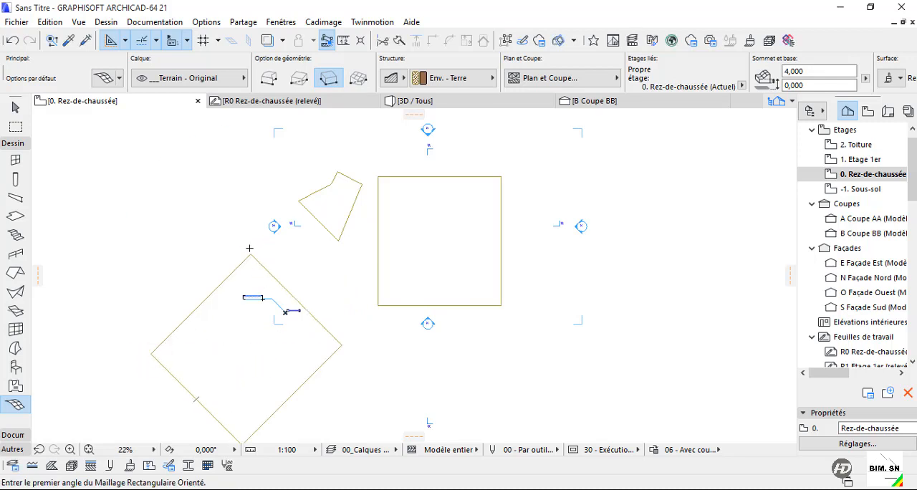
key(Escape)
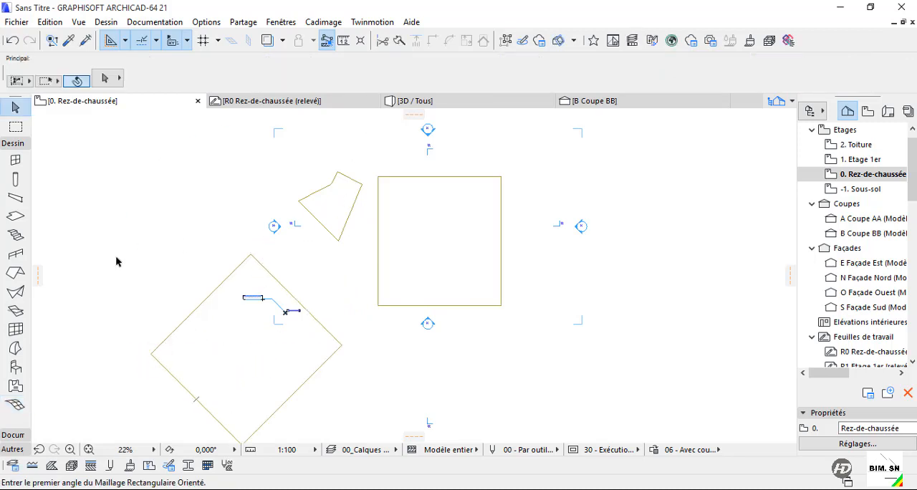
Outline a mesh with the Incliné régulier geometry method, to the right of the rectangular mesh.
click(15, 404)
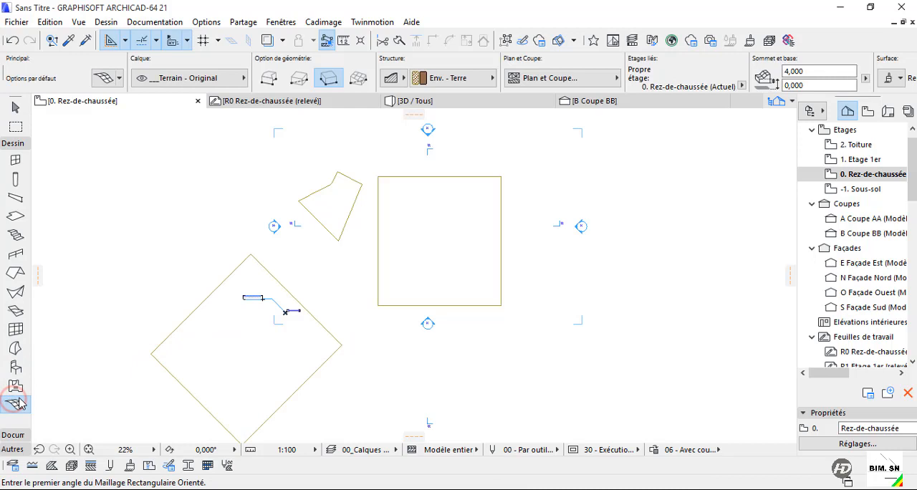
click(358, 79)
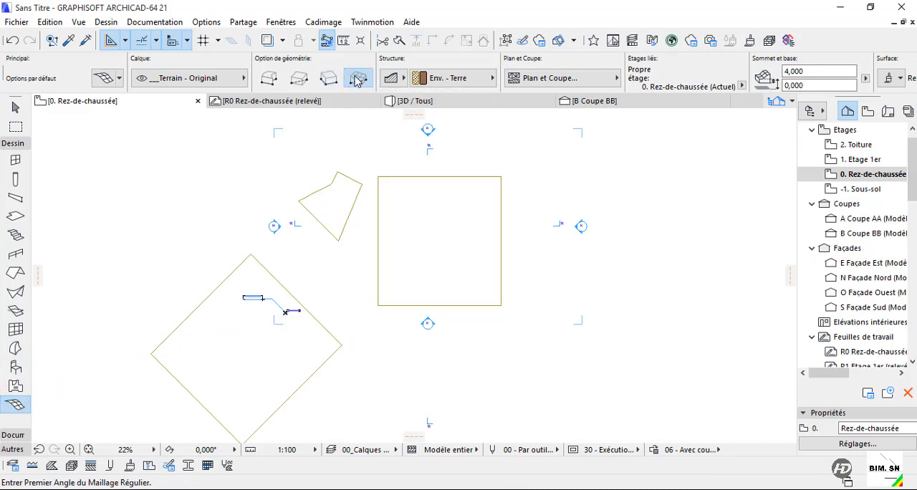
click(549, 299)
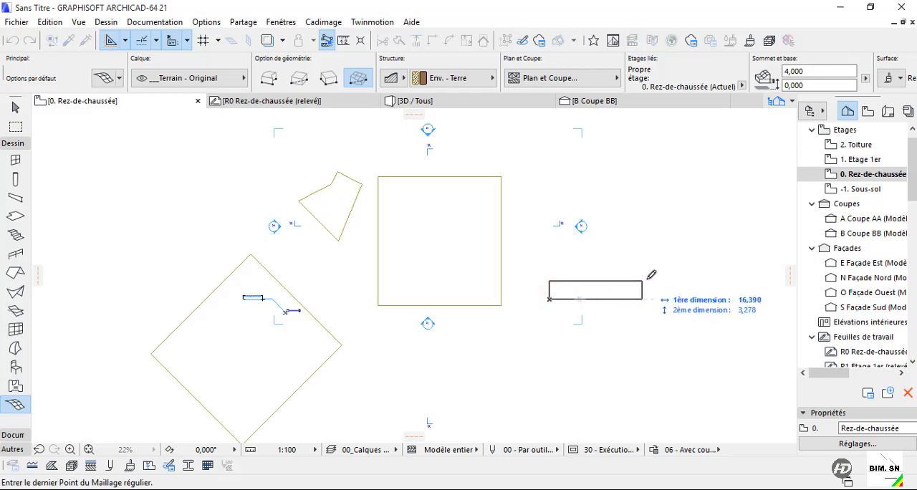
click(652, 169)
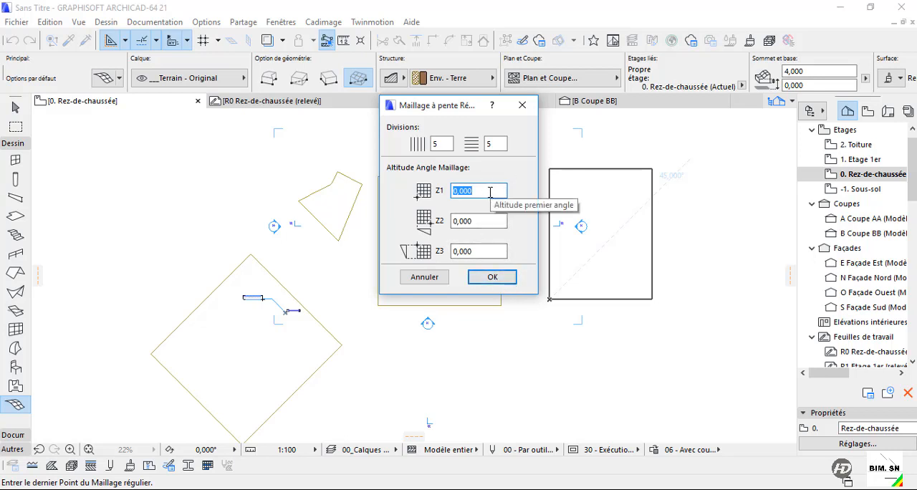
Set the regular sloped mesh's Z2 and Z3 corner altitudes to 3 and create the mesh with 5 by 5 divisions.
click(478, 222)
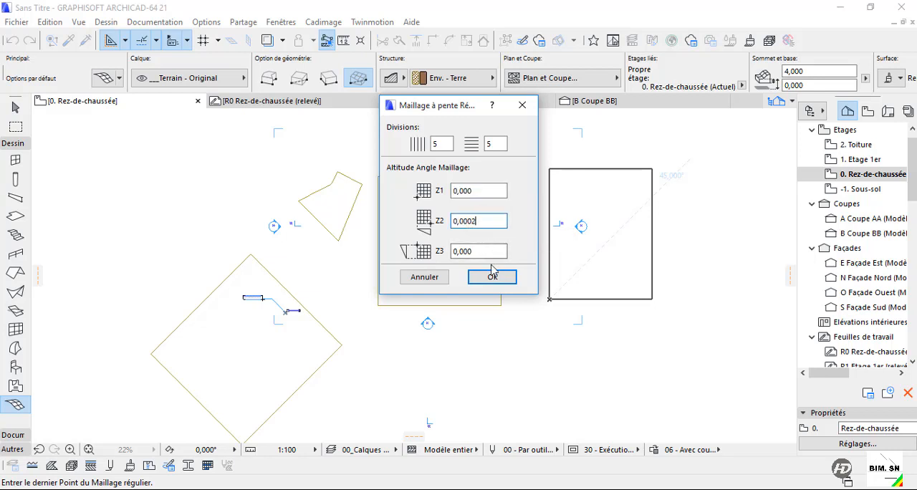
click(491, 251)
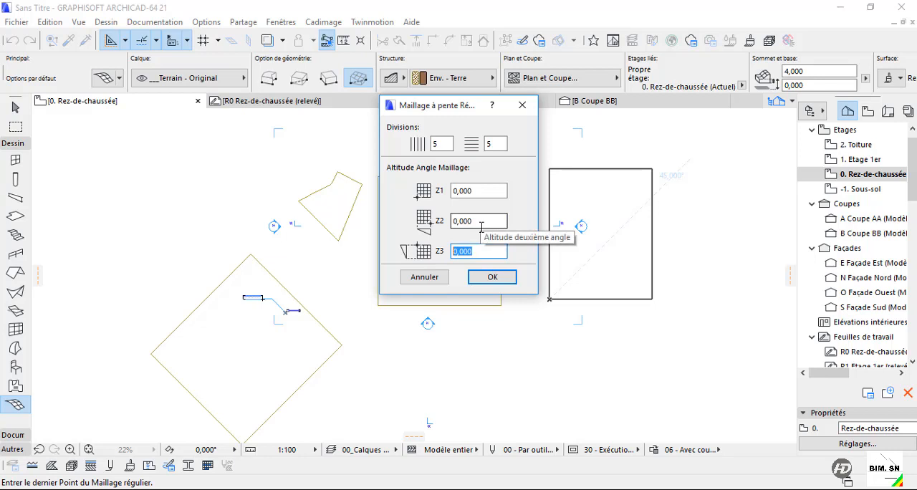
text(3)
key(shift+Tab)
key(BackSpace)
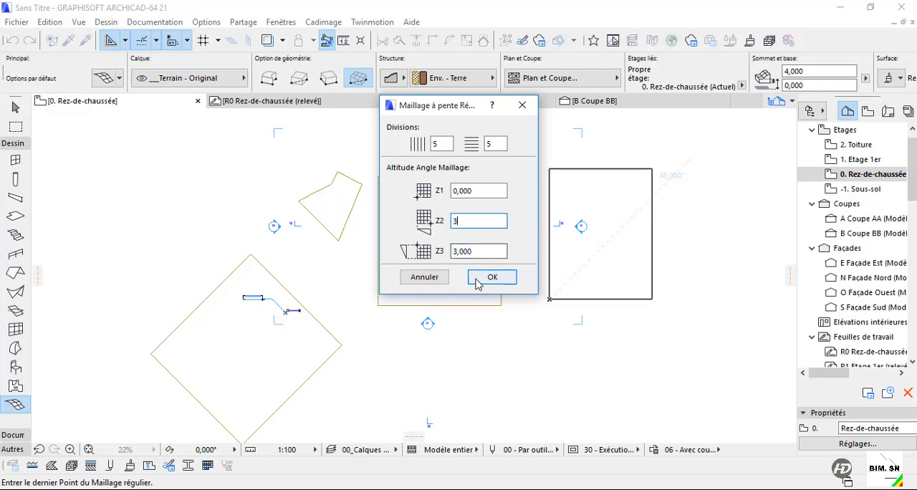
click(492, 277)
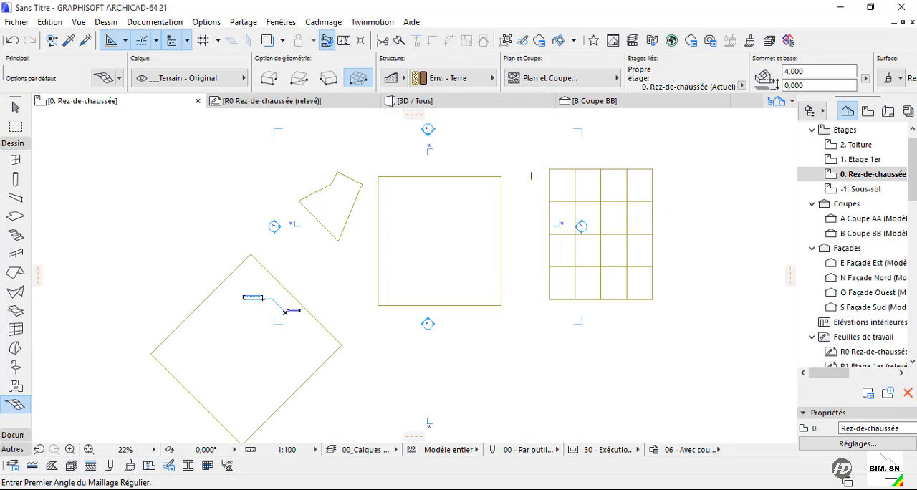
Examine the four meshes in the 3D view and compare them with the ground floor plan.
click(420, 106)
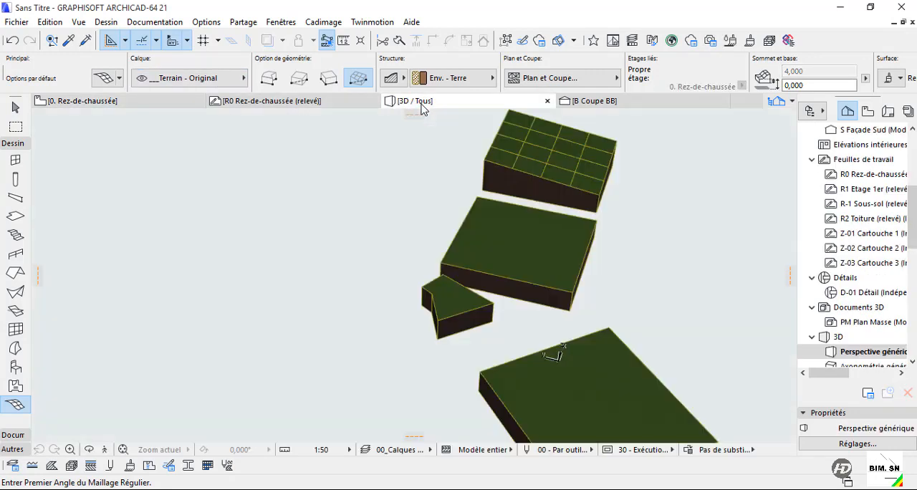
shift+middle_drag(622, 196, 482, 277)
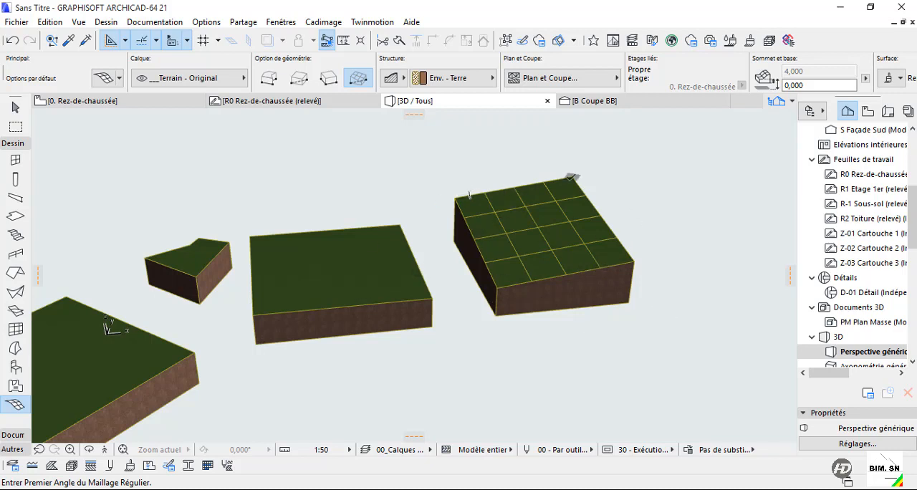
shift+middle_drag(549, 232, 441, 302)
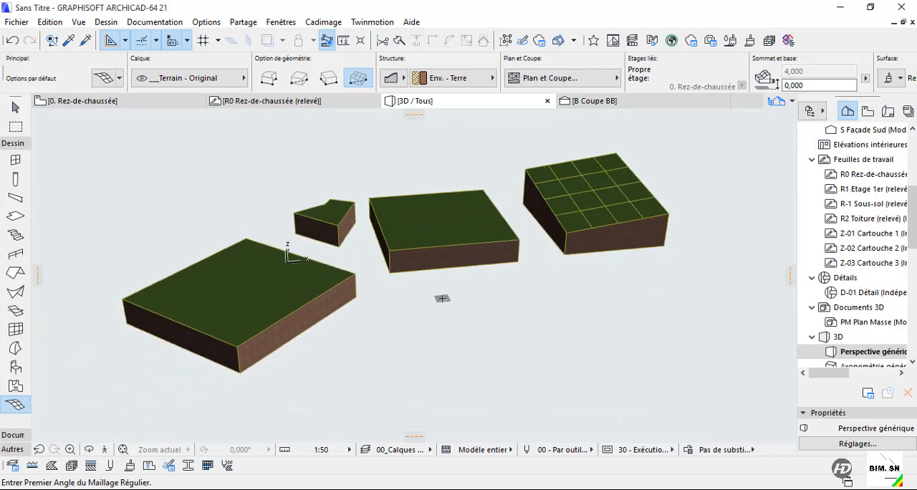
key(F2)
scroll(411, 302, down, 3)
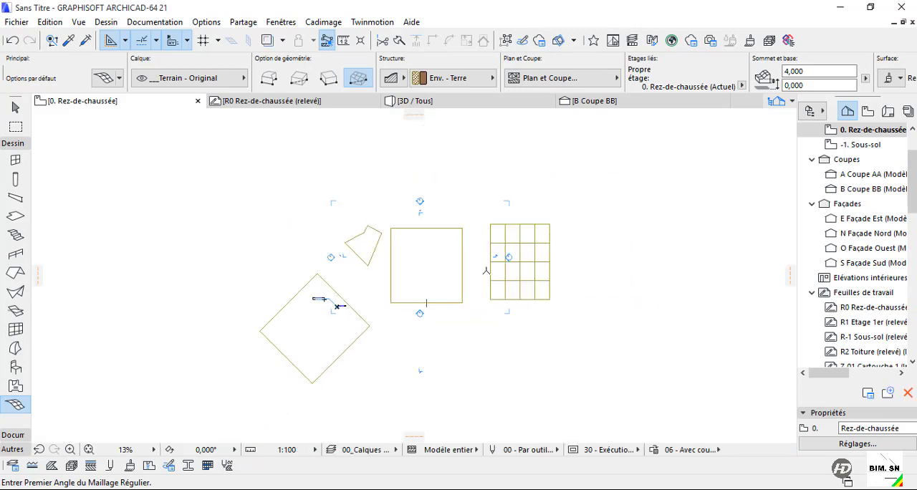
key(Escape)
click(550, 261)
click(489, 322)
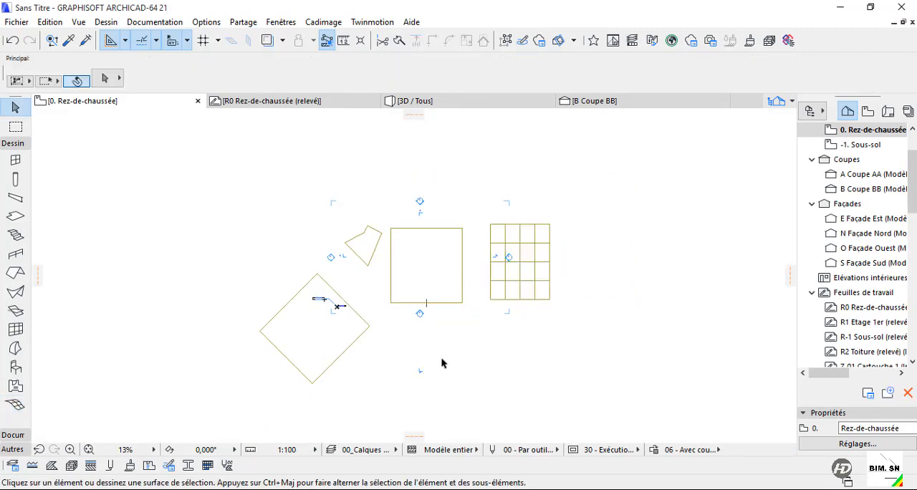
key(F3)
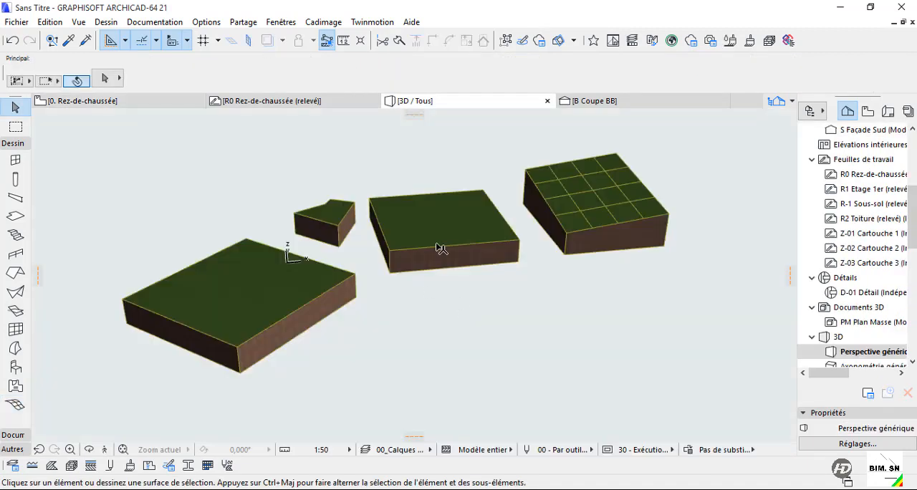
Isolate the plain rectangular mesh in the 3D view and inspect it from below and above.
click(438, 244)
scroll(430, 251, up, 2)
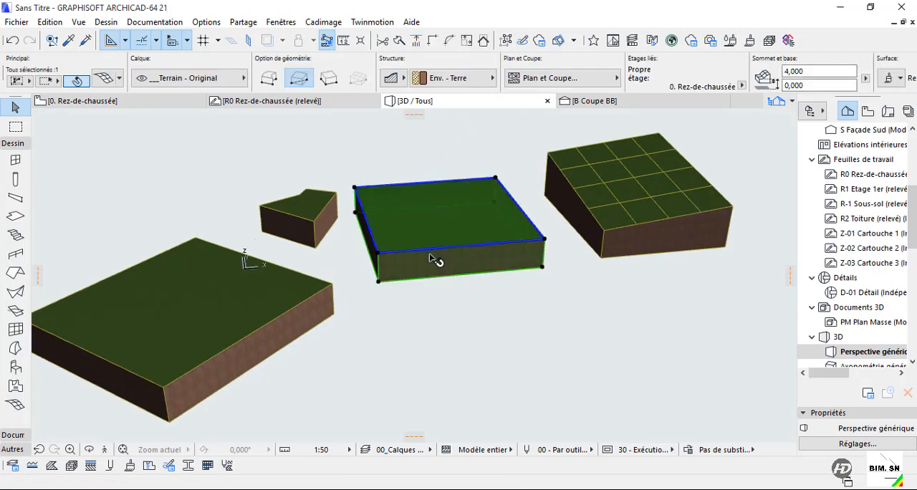
key(F5)
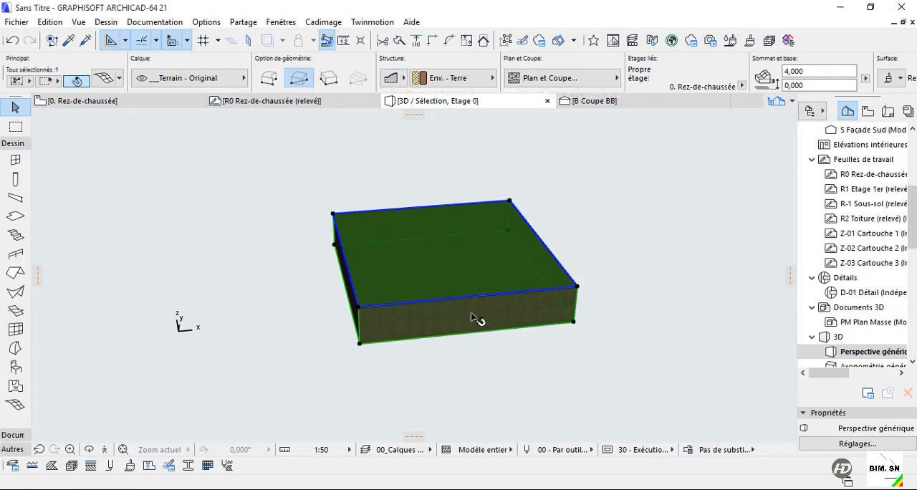
shift+middle_drag(472, 320, 418, 255)
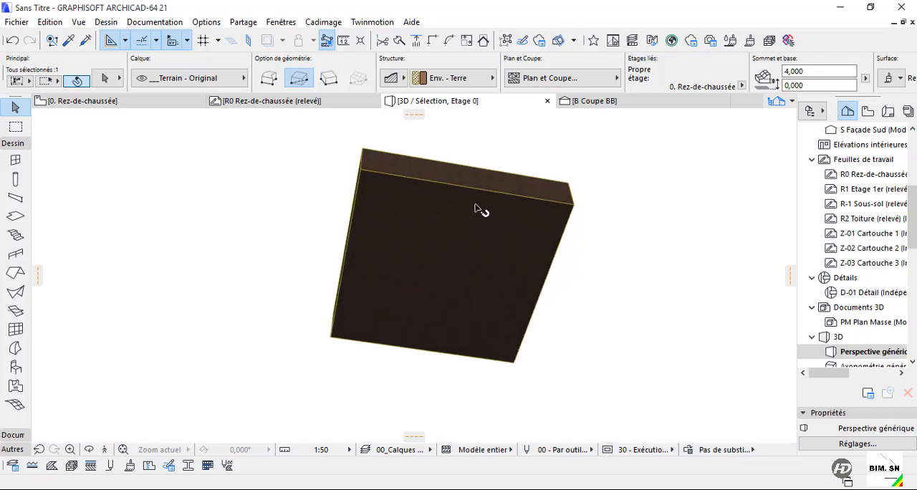
shift+middle_drag(478, 210, 466, 305)
Try the surface-with-skirt structure on the isolated rectangular mesh and switch it to surface only.
click(395, 77)
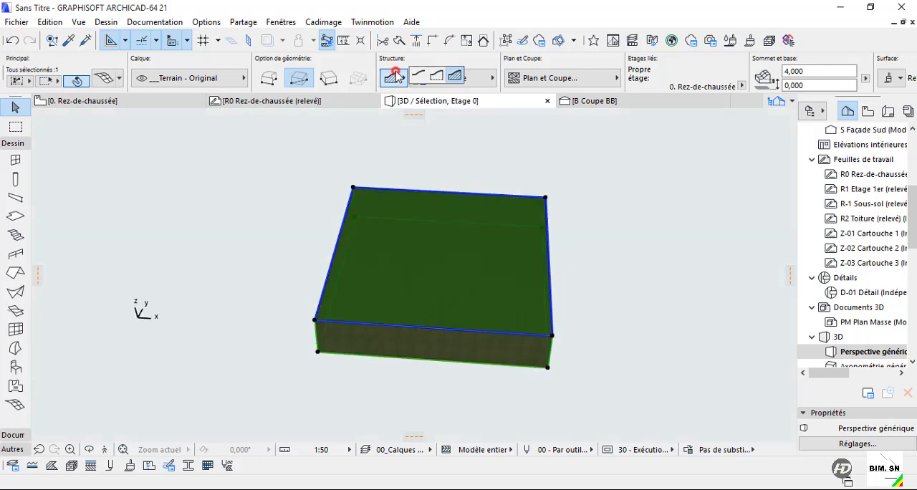
click(437, 74)
shift+middle_drag(437, 297, 392, 315)
click(395, 79)
click(416, 77)
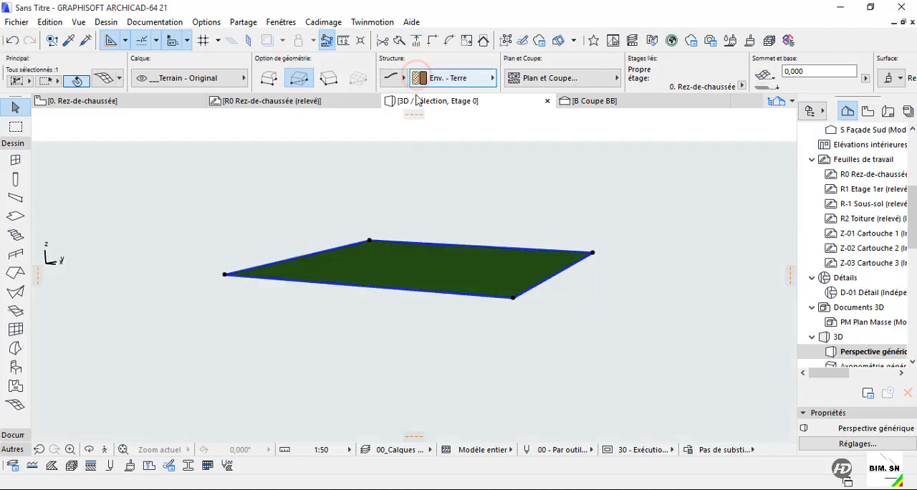
shift+middle_drag(514, 285, 542, 289)
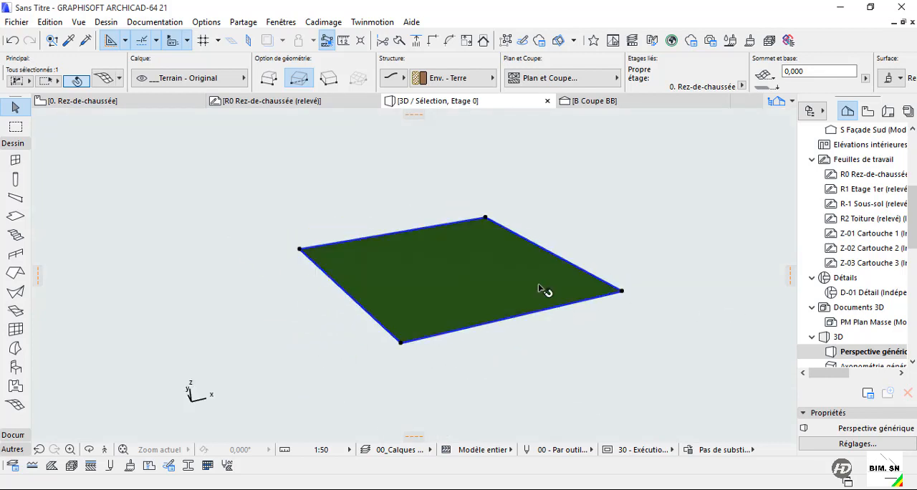
Return to the ground floor plan and delete the rectangular mesh and the rotated rectangular mesh.
key(F2)
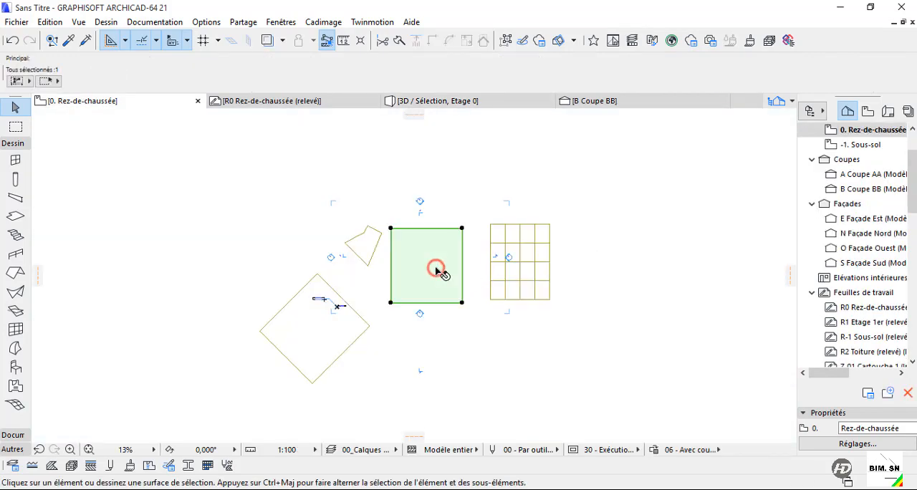
key(Delete)
click(519, 290)
key(Delete)
click(340, 339)
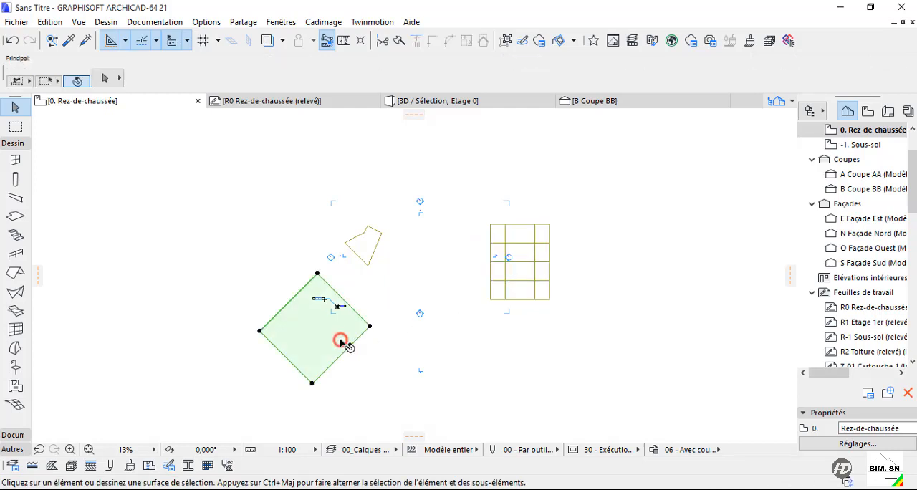
key(Delete)
Delete the irregular polygonal mesh and the gridded sloped mesh from the plan, keeping the Coupe AA section marker.
click(366, 254)
key(Delete)
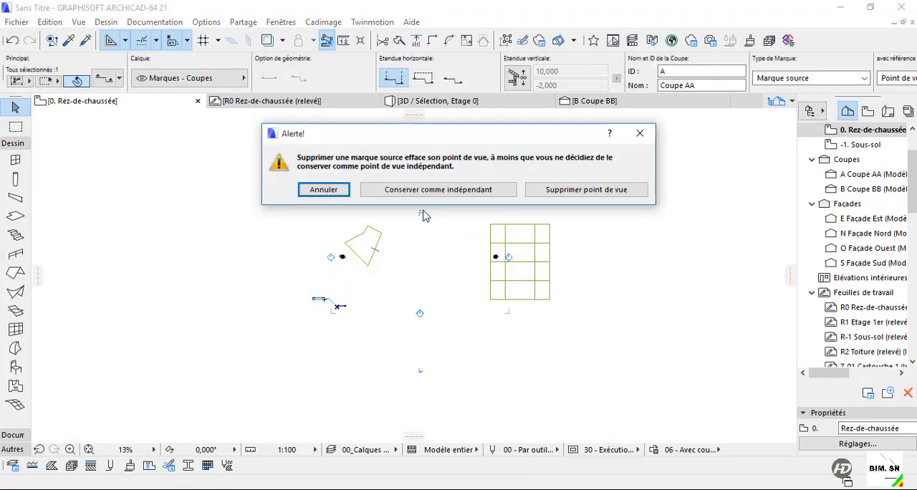
key(Escape)
click(364, 238)
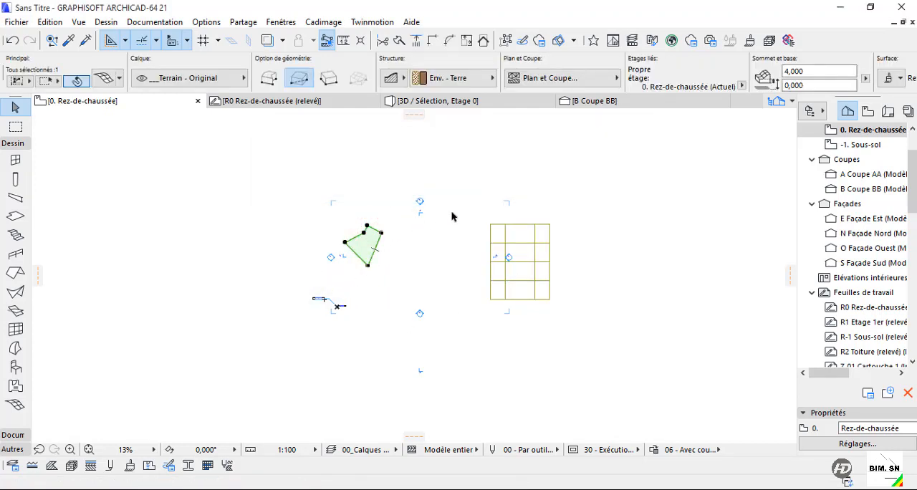
key(Delete)
click(522, 231)
key(Delete)
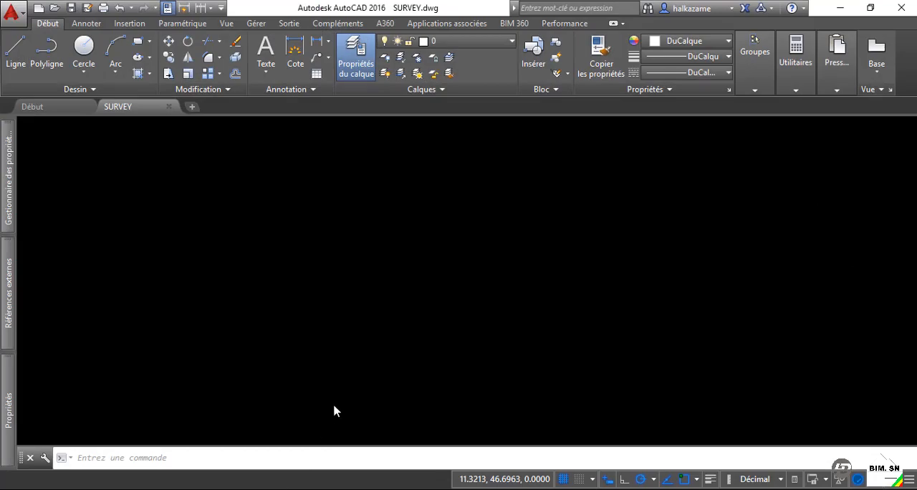
Examine the contour lines in SURVEY.dwg and the elevation labels at their ends along the site boundary.
scroll(466, 305, down, 5)
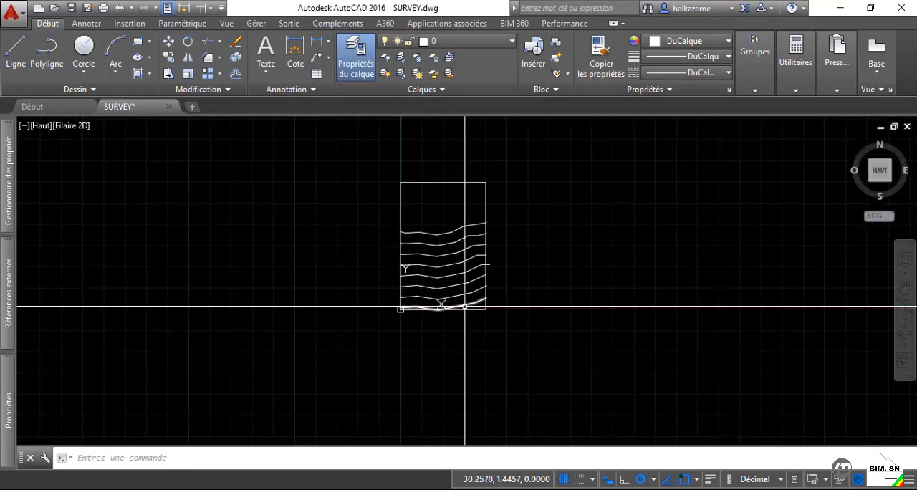
scroll(435, 253, up, 5)
mouse_move(436, 254)
middle_down()
mouse_move(430, 240)
mouse_move(434, 295)
middle_up()
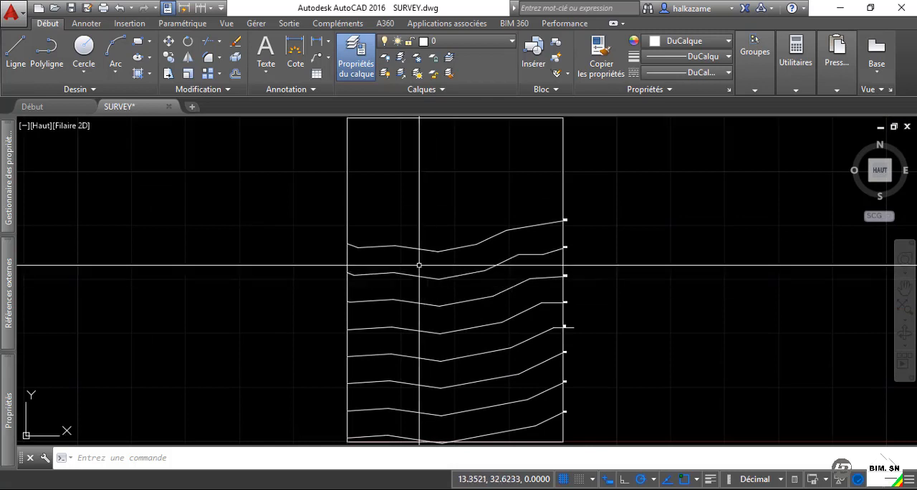
scroll(420, 264, down, 3)
scroll(476, 301, up, 5)
scroll(464, 275, up, 5)
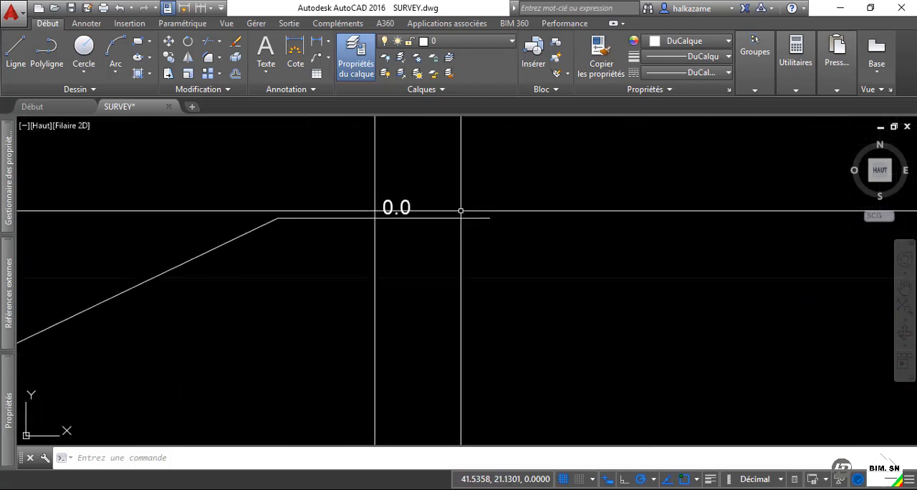
scroll(473, 326, down, 4)
scroll(416, 236, up, 5)
scroll(454, 368, down, 5)
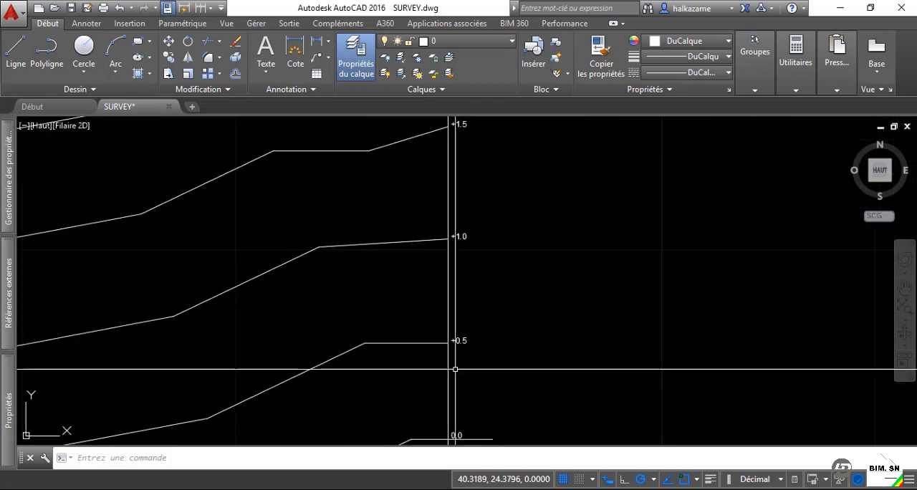
scroll(458, 211, up, 3)
scroll(466, 222, down, 2)
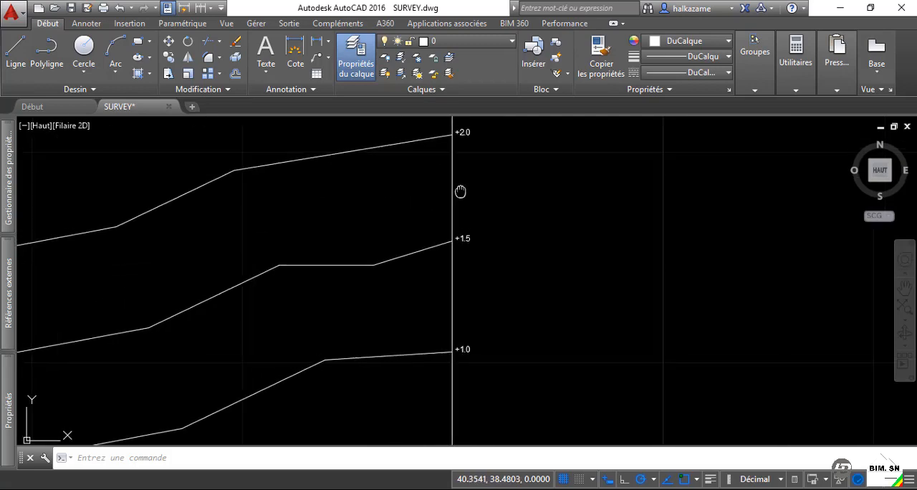
scroll(475, 246, up, 4)
scroll(482, 251, down, 5)
scroll(499, 274, up, 2)
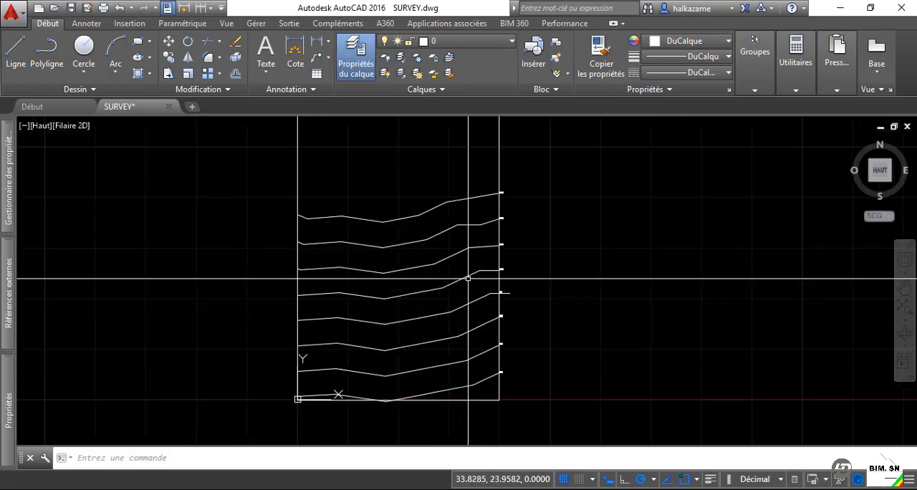
scroll(555, 276, down, 2)
scroll(372, 254, up, 2)
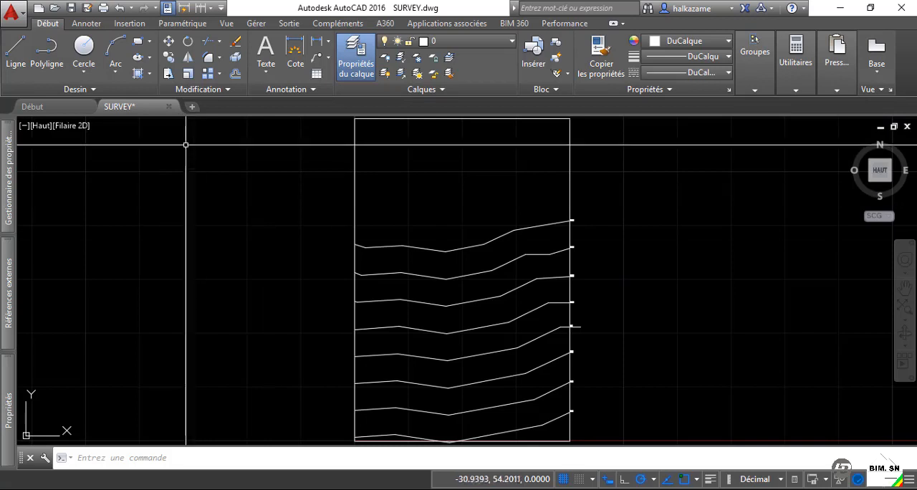
Close SURVEY.dwg, saving its changes, and switch back to ARCHICAD.
click(170, 107)
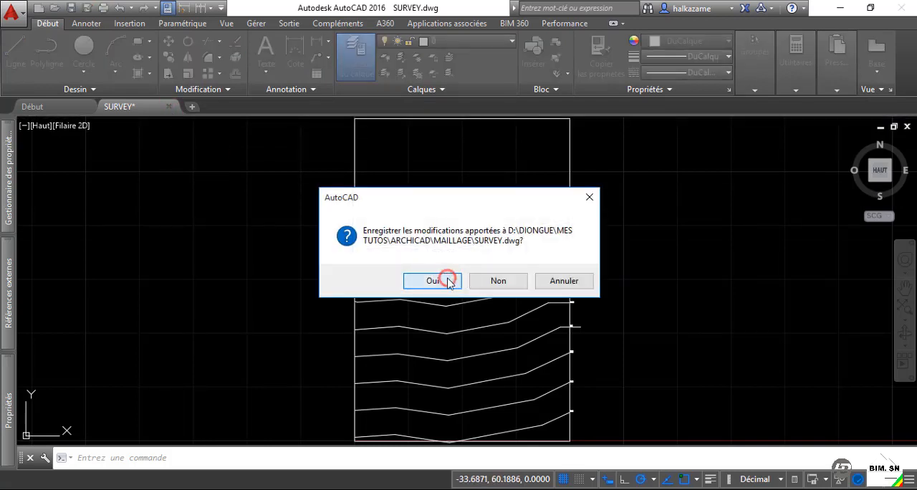
click(433, 280)
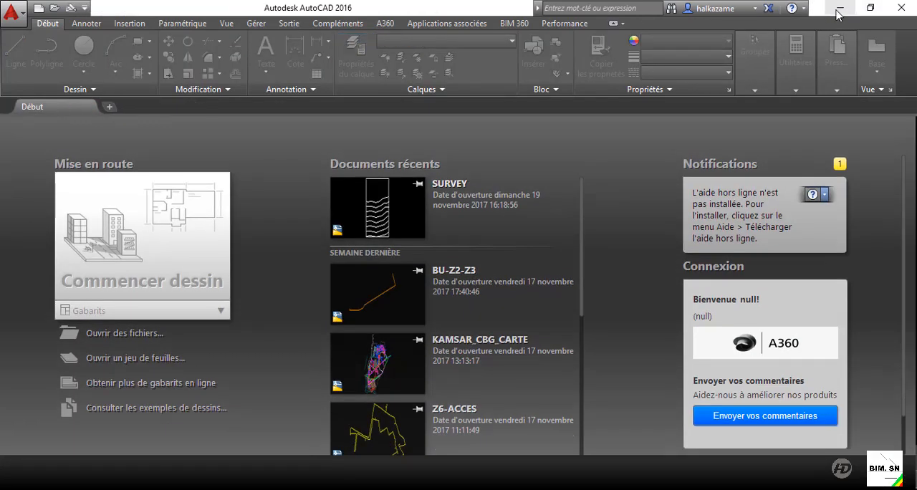
click(840, 7)
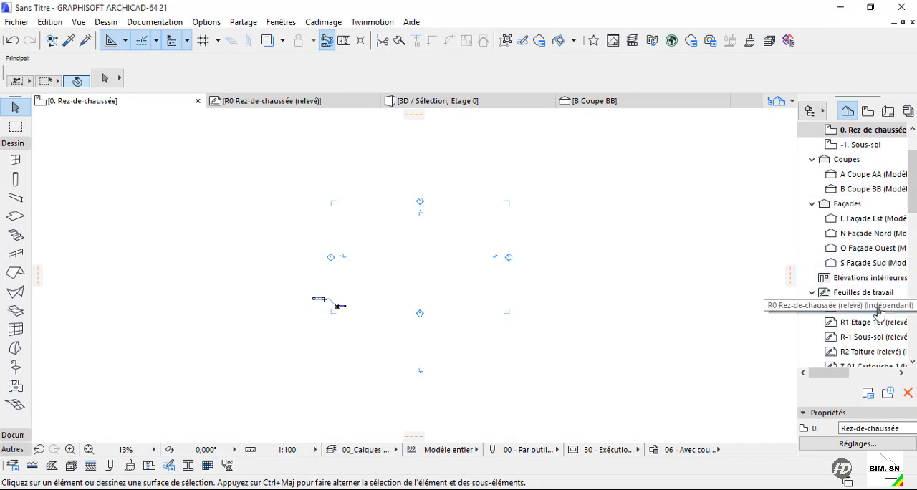
Create an independent worksheet with reference ID FT-01 and the name survey.
right_click(859, 293)
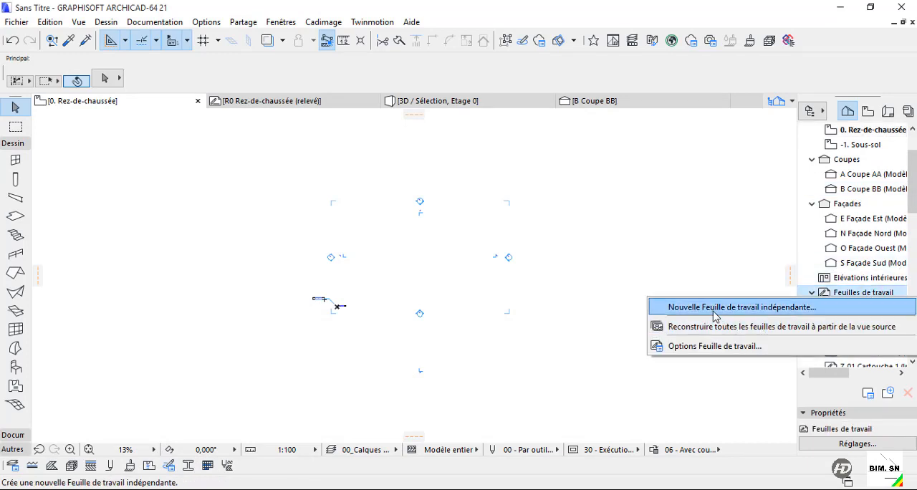
click(665, 310)
click(460, 207)
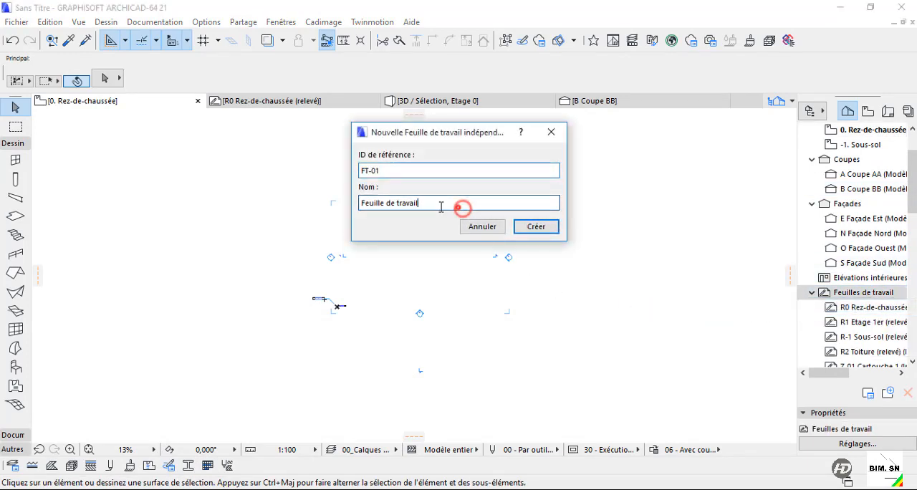
drag(441, 207, 228, 197)
text(survey)
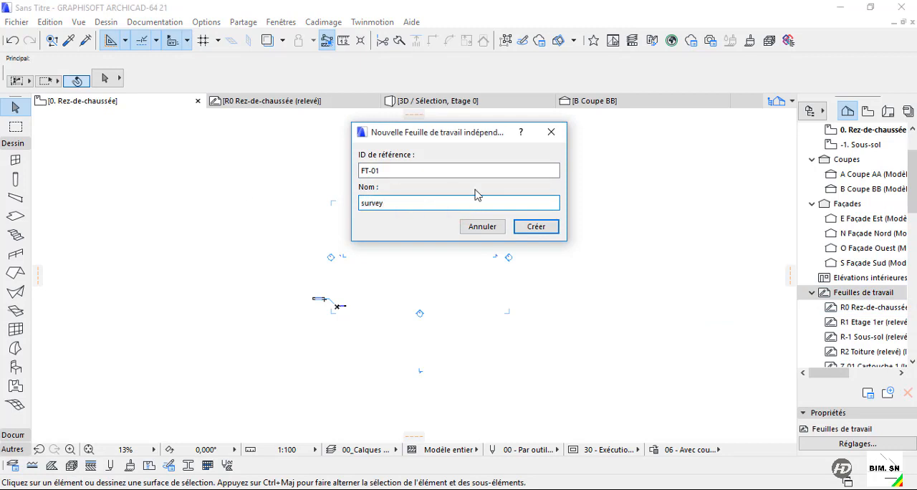
click(536, 226)
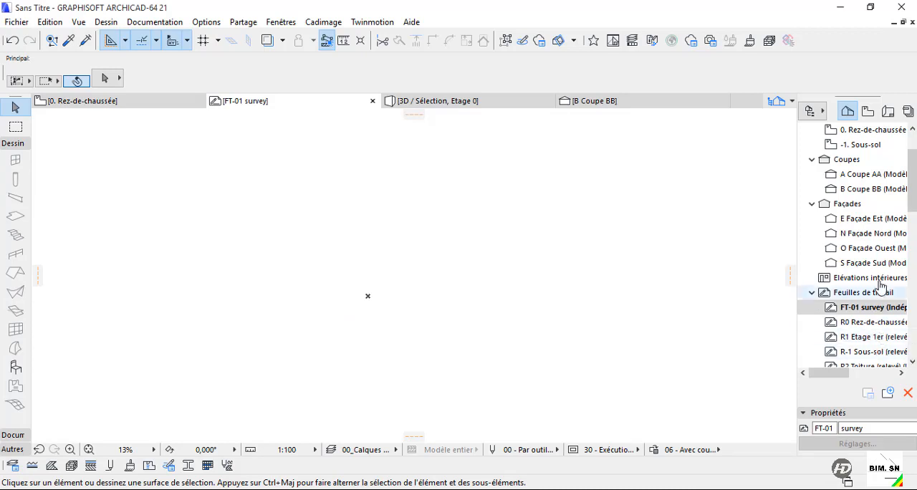
Choose the SURVEY drawing from the MES TUTOS\ARCHICAD\MAILLAGE folder for placement as an external drawing.
click(15, 21)
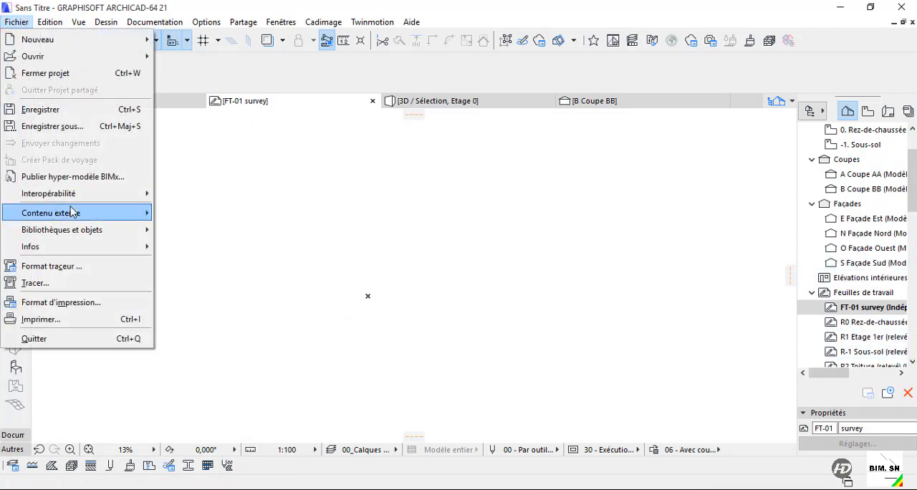
mouse_move(82, 214)
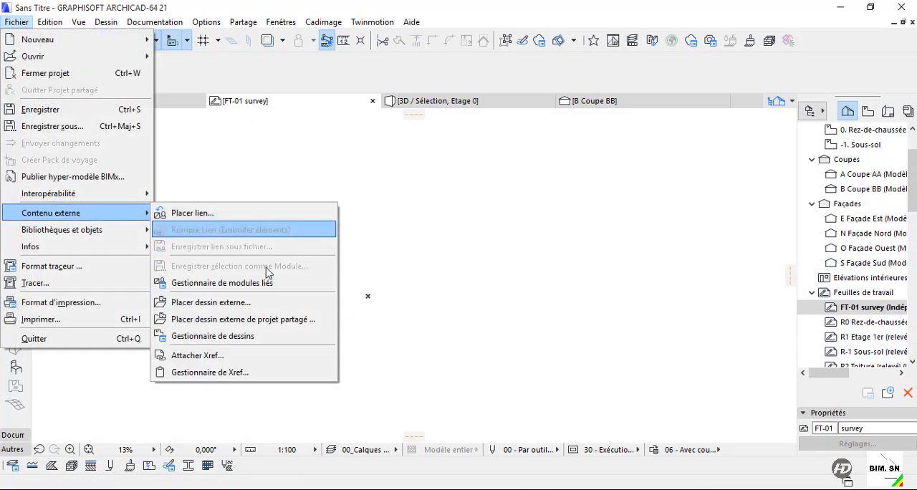
click(246, 304)
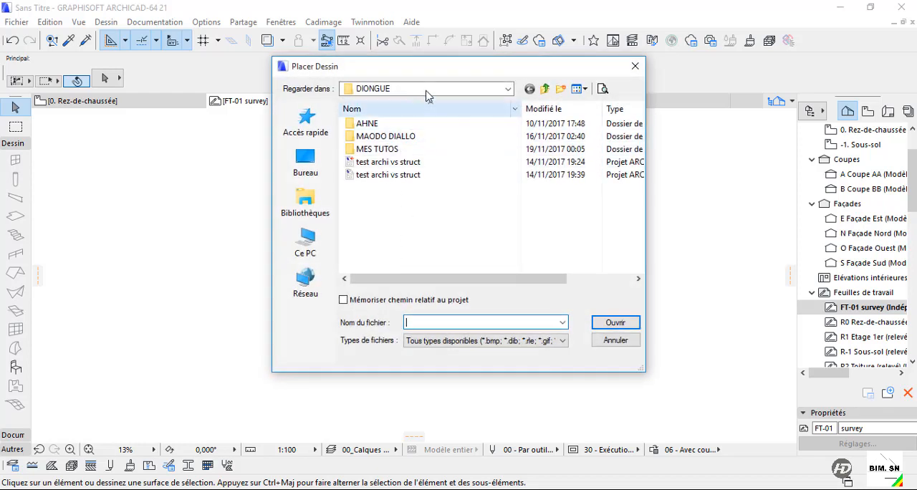
double_click(377, 149)
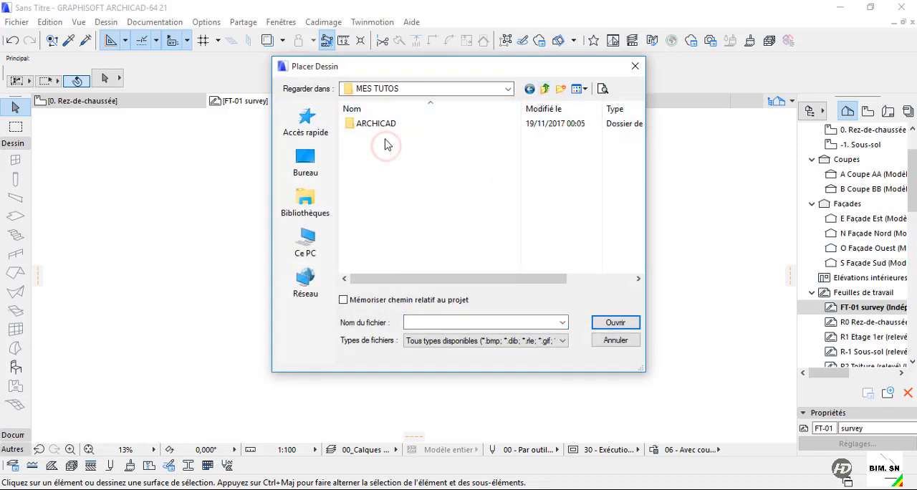
click(384, 125)
double_click(385, 125)
double_click(382, 125)
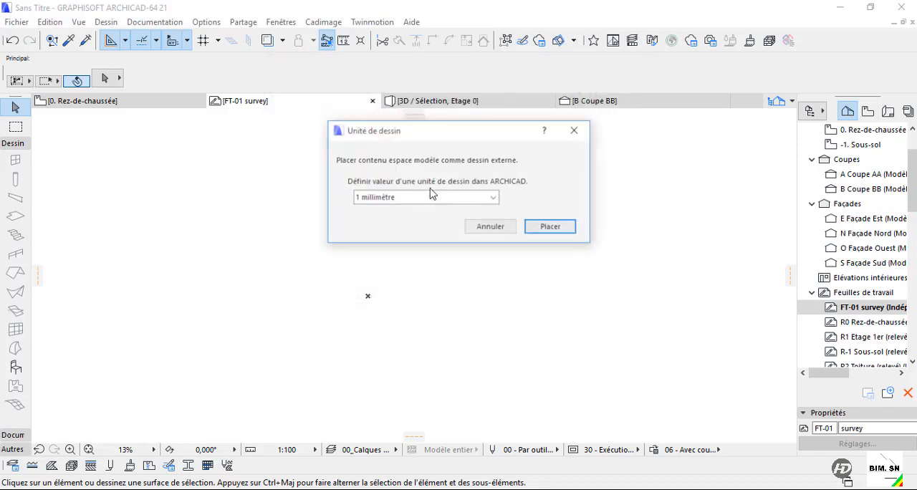
Set the drawing unit to 1 metre and place the survey drawing on the worksheet's origin.
click(461, 197)
click(420, 212)
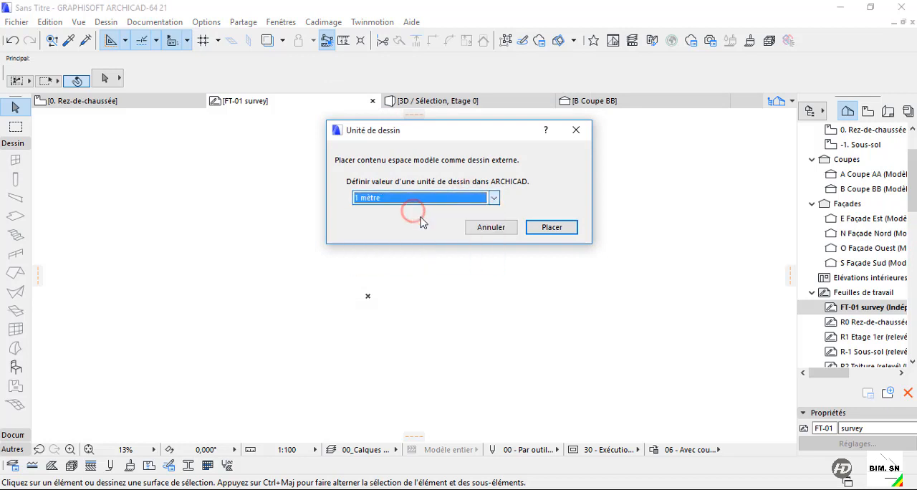
click(550, 227)
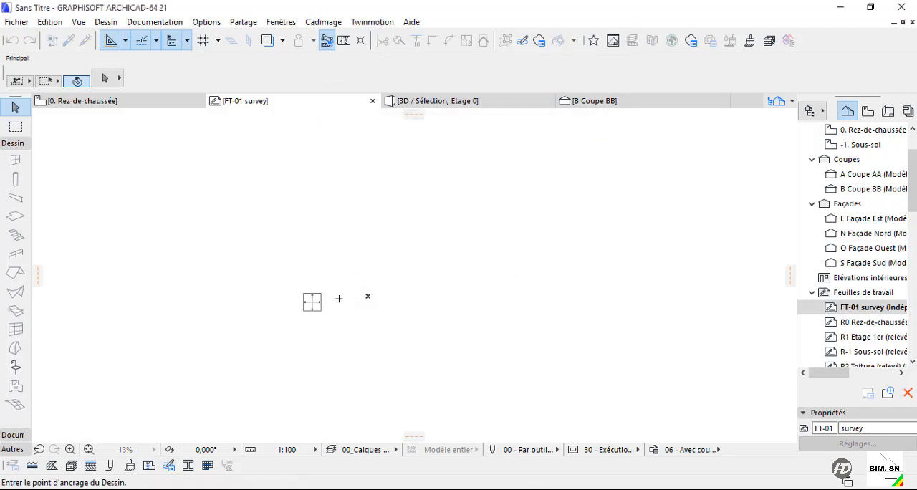
click(368, 295)
Move the survey drawing so that its lower-left corner sits on the project origin.
scroll(437, 311, down, 1)
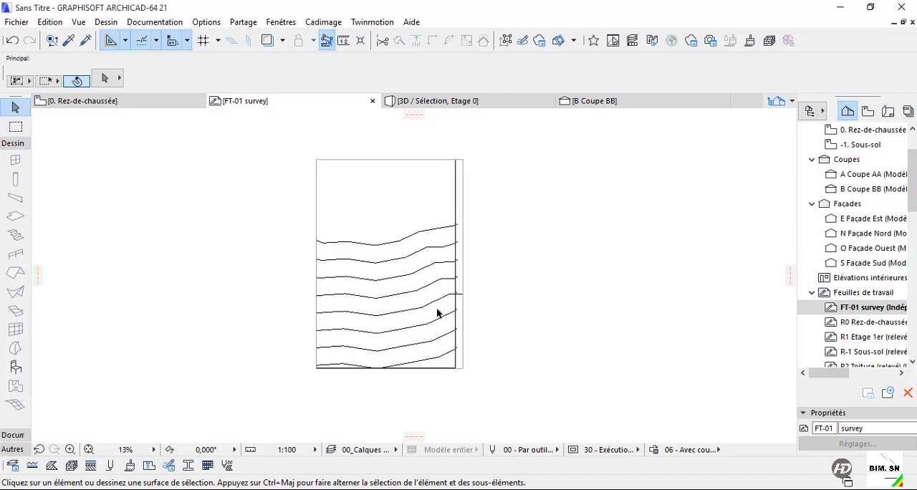
scroll(402, 309, up, 2)
scroll(344, 311, down, 3)
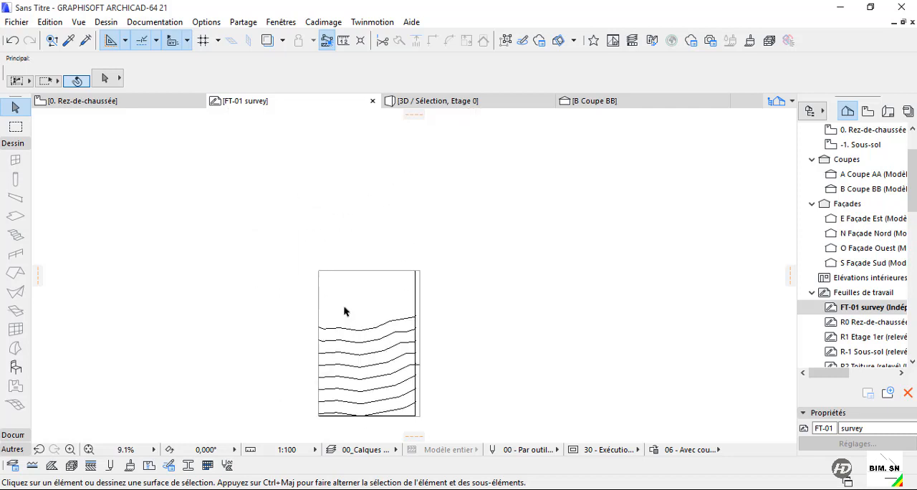
click(322, 272)
click(317, 416)
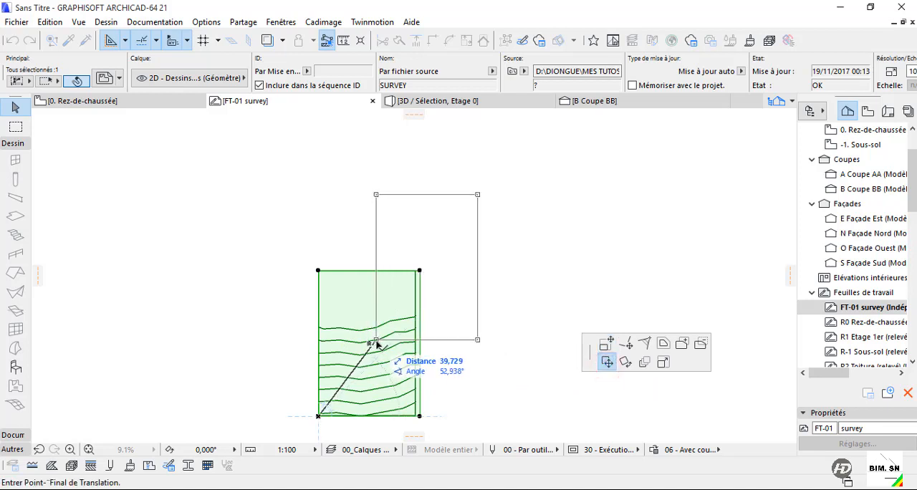
click(369, 343)
click(483, 260)
scroll(412, 223, up, 5)
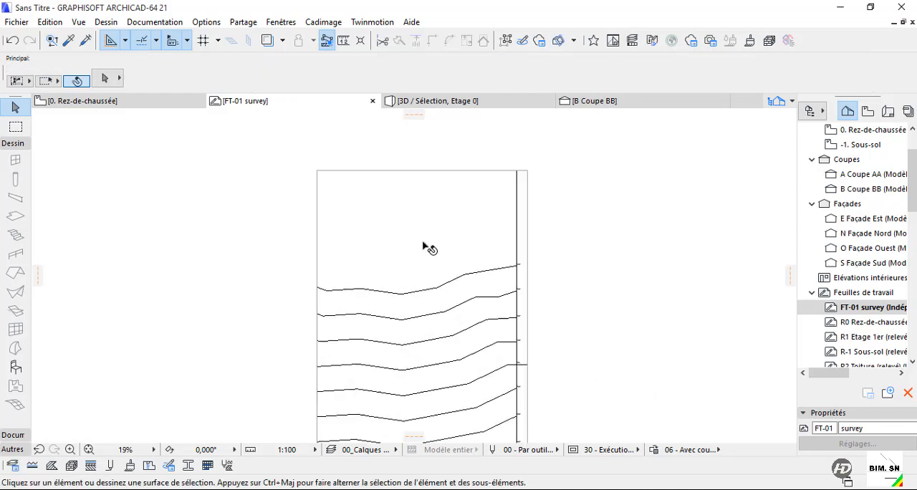
scroll(421, 246, down, 5)
scroll(370, 275, up, 4)
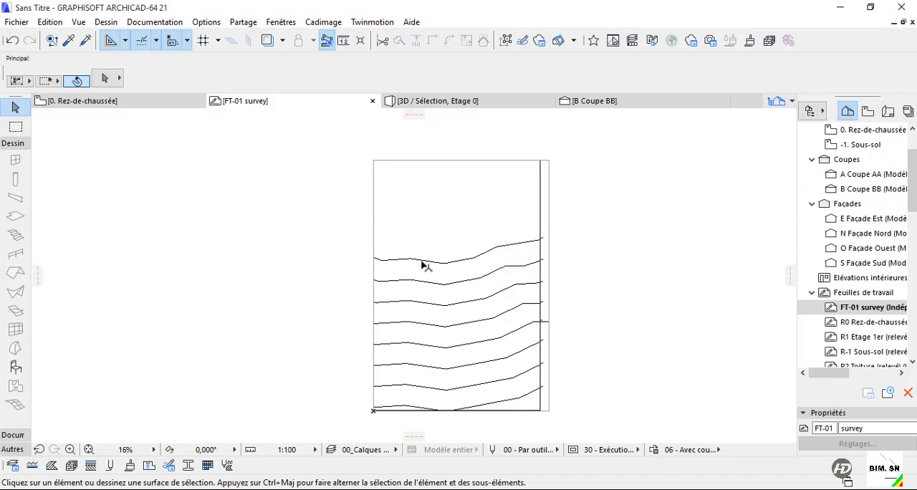
Return to the ground floor plan, open the Trace and Comparison controls, and turn on the trace reference.
click(148, 104)
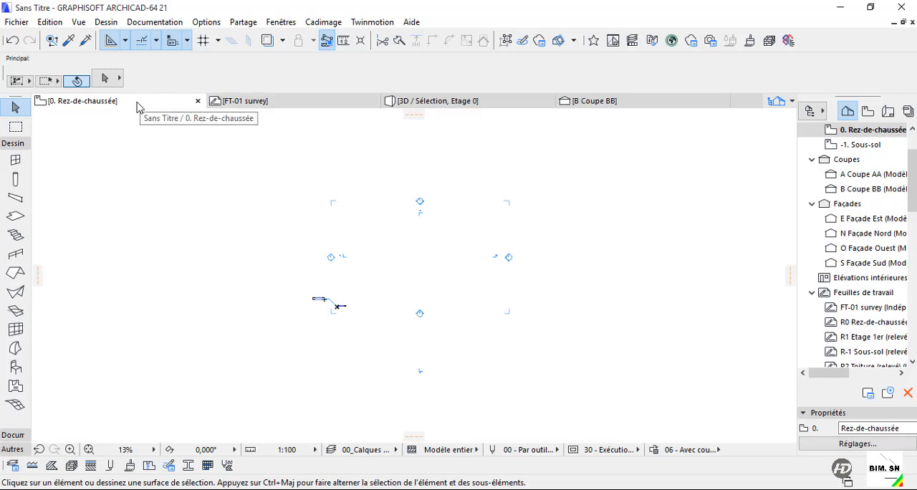
click(282, 40)
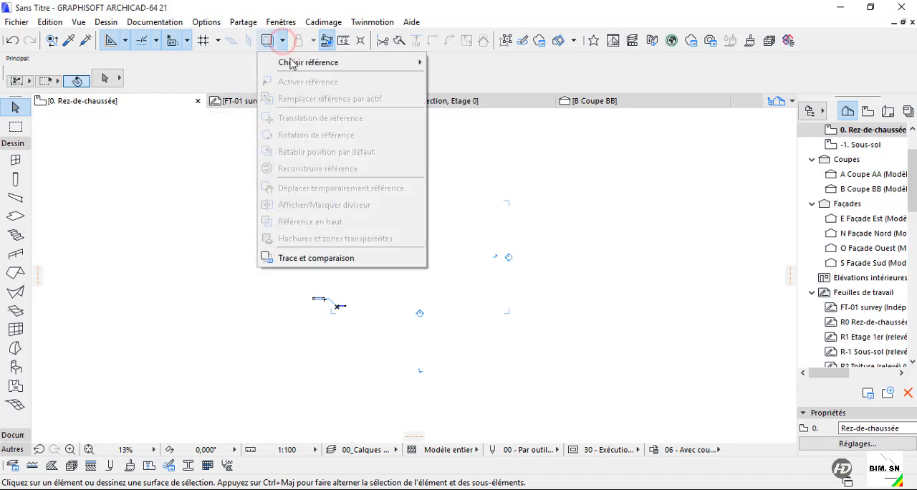
click(315, 258)
click(68, 155)
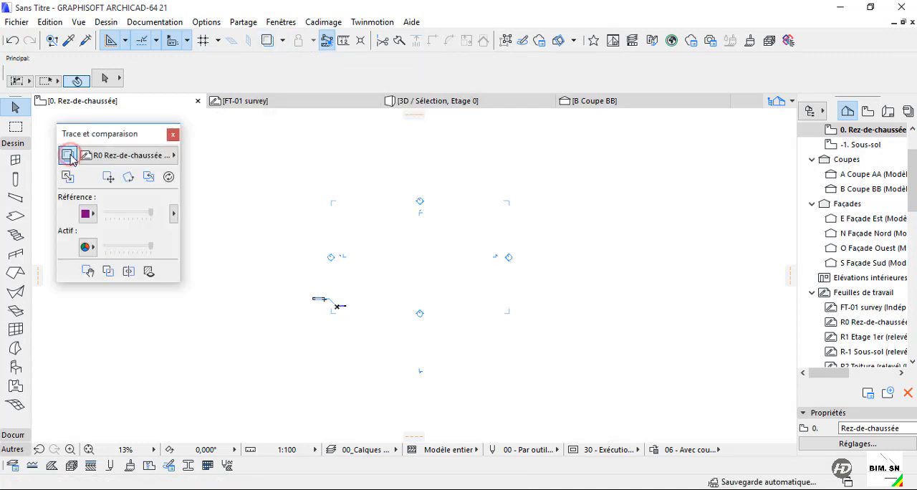
click(136, 155)
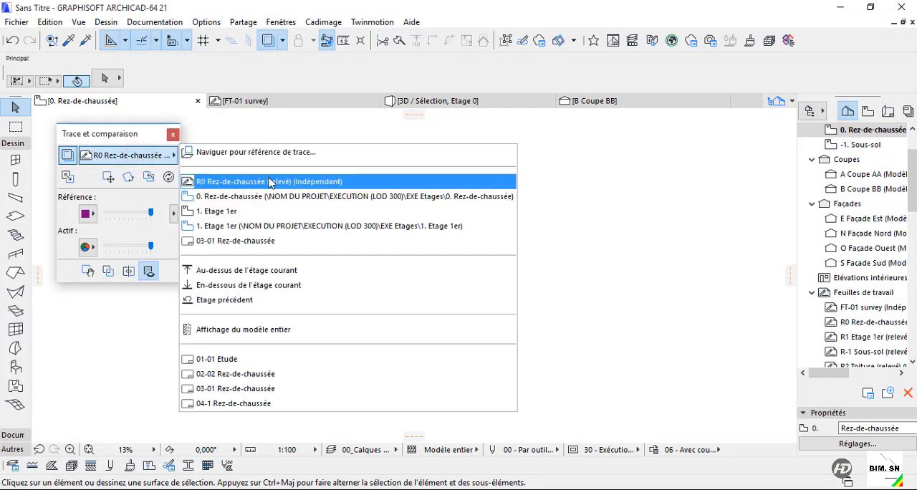
click(119, 158)
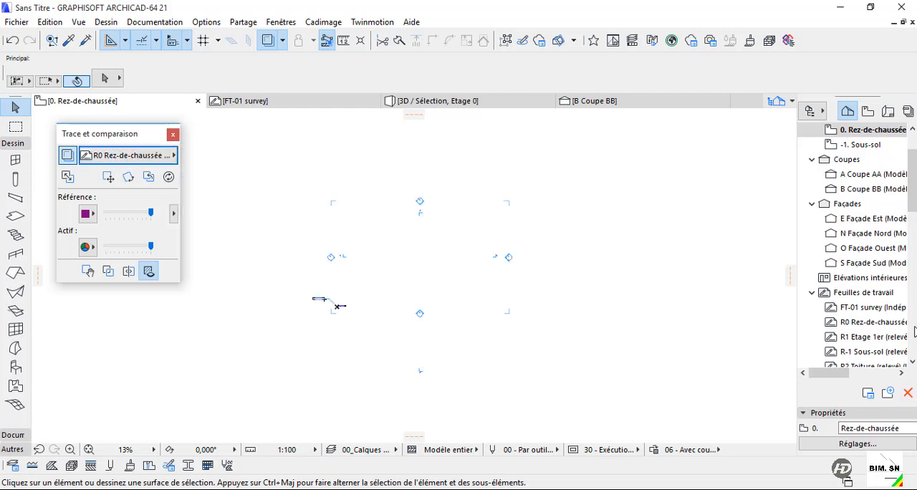
Show the FT-01 survey worksheet as the trace reference on the ground floor plan.
right_click(867, 309)
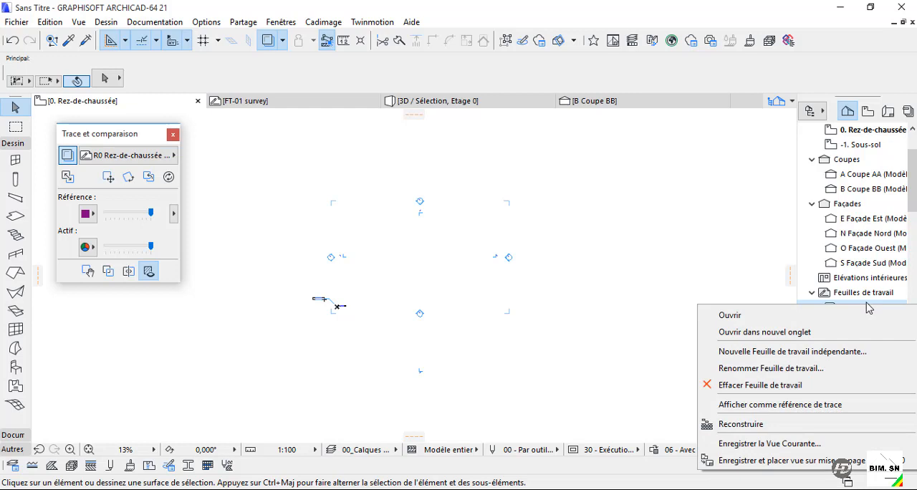
click(823, 404)
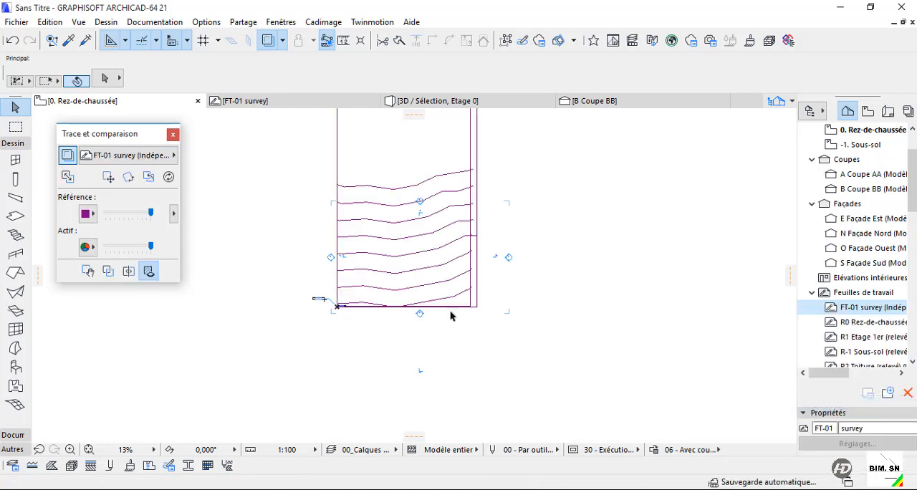
scroll(427, 290, down, 2)
scroll(415, 216, up, 4)
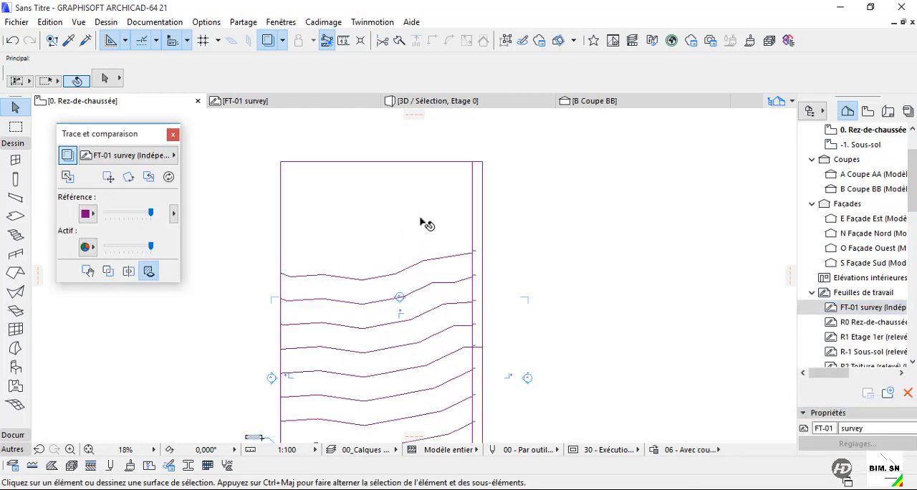
scroll(421, 222, down, 2)
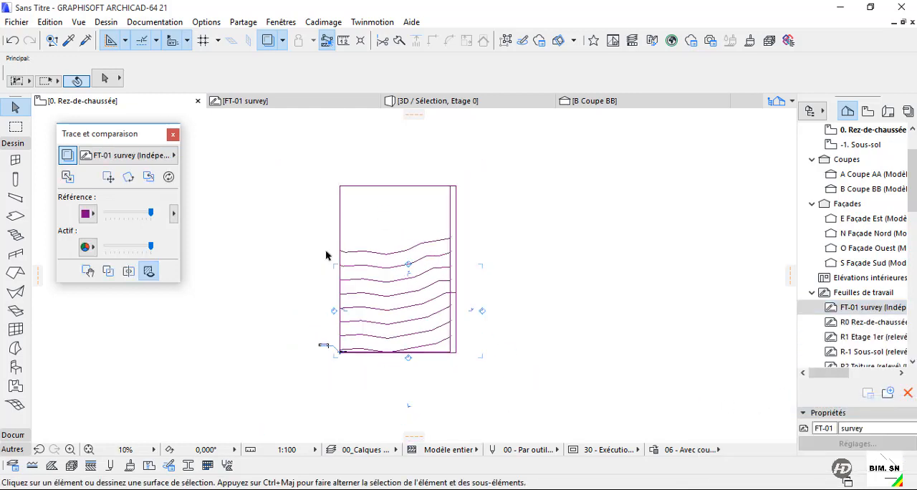
Move the survey trace reference about 24 m straight down on the ground floor plan.
click(108, 177)
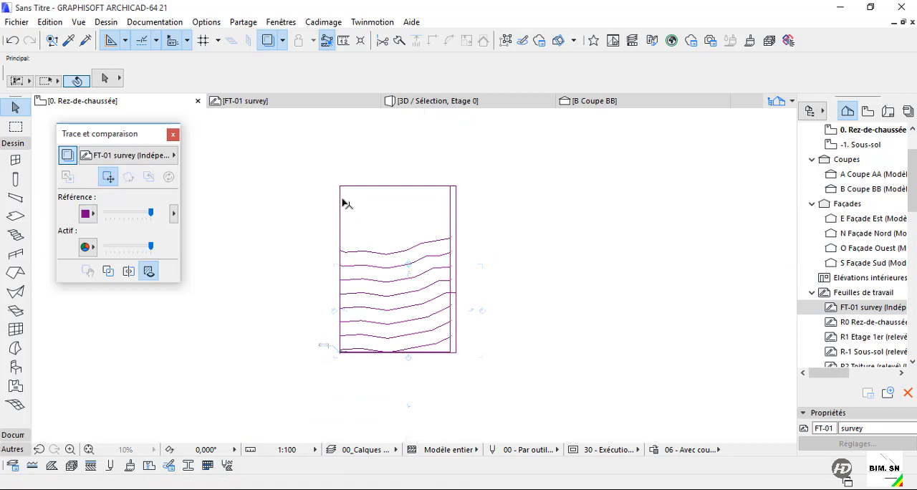
click(340, 251)
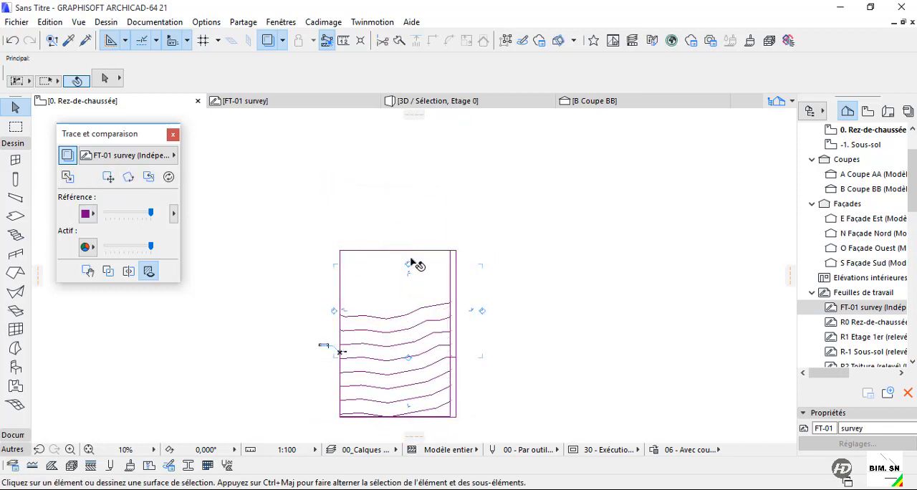
Draw a surface-only rectangular mesh with the Mesh tool, from the survey boundary's upper-left corner to its lower-right corner.
click(15, 404)
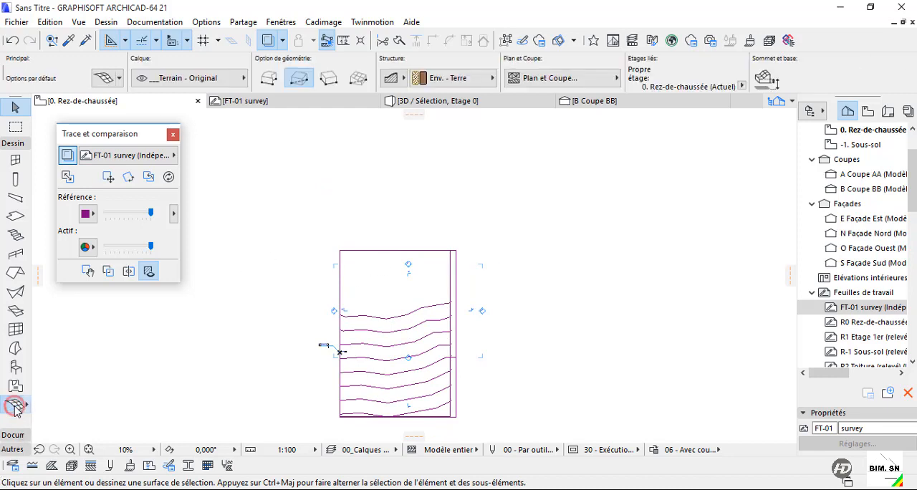
click(400, 80)
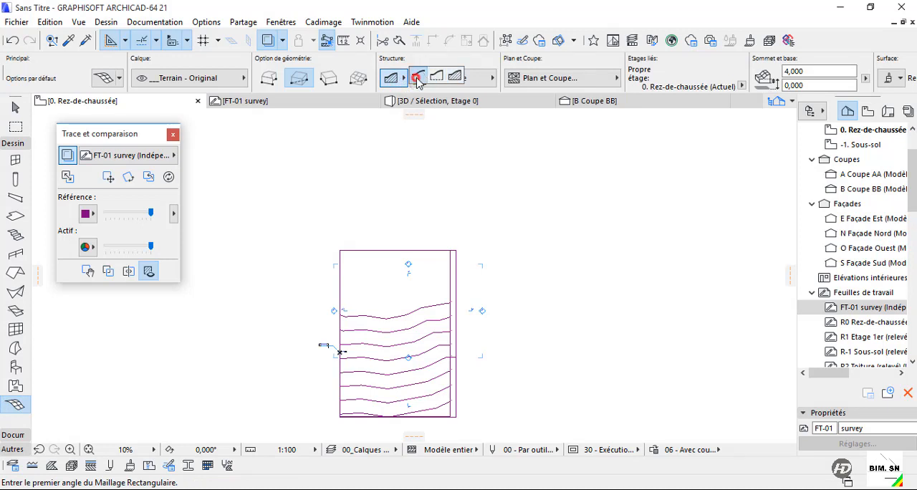
click(417, 78)
middle_drag(415, 308, 436, 226)
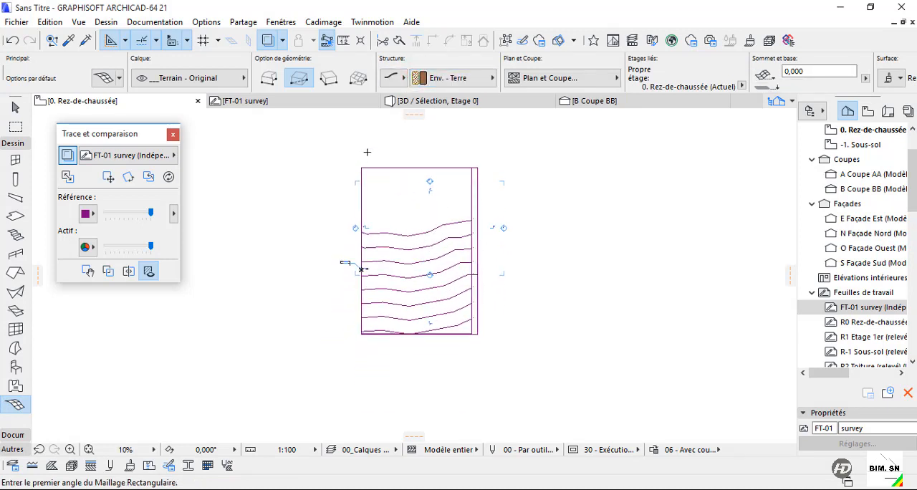
click(361, 168)
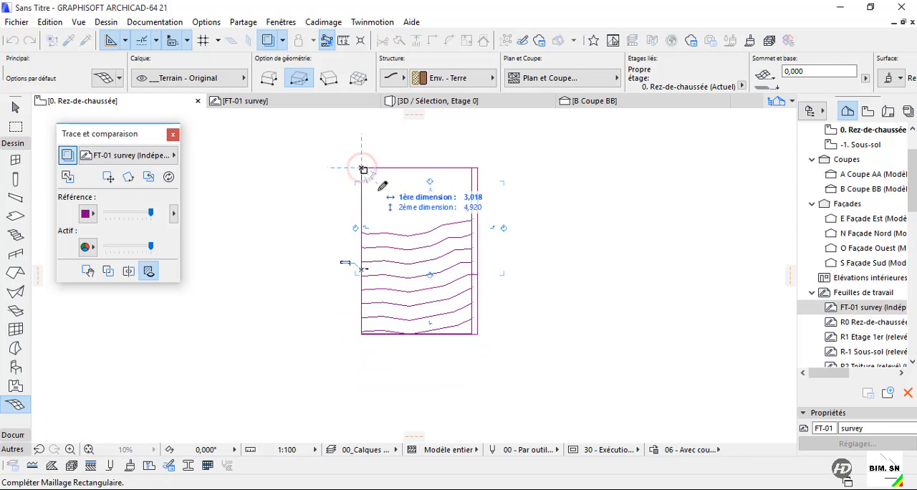
click(475, 328)
Examine the traced contour lines and the elevation labels at their ends, along with the mesh's fit to the boundary.
scroll(476, 328, up, 3)
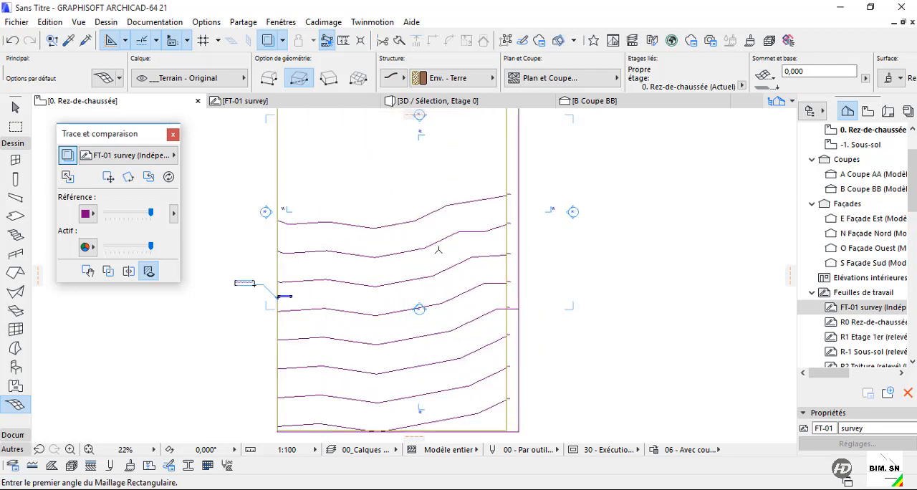
scroll(458, 308, down, 3)
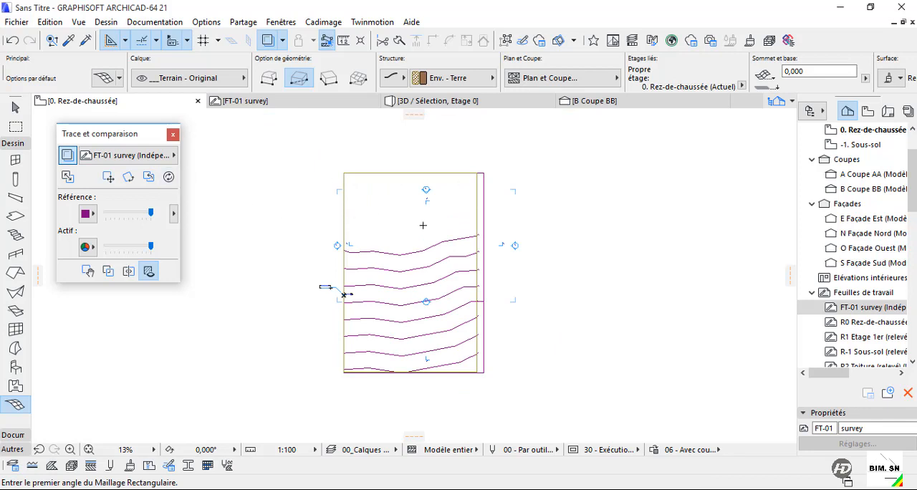
scroll(439, 265, up, 2)
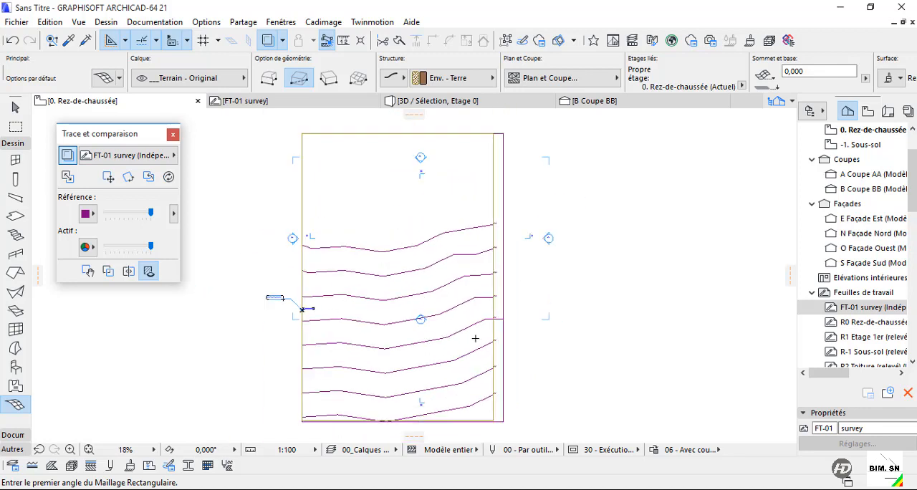
scroll(302, 308, up, 8)
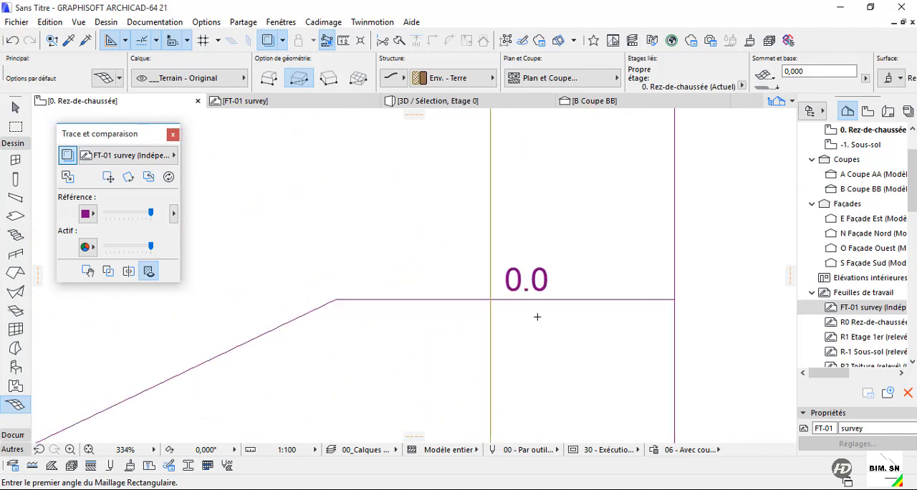
scroll(498, 323, down, 6)
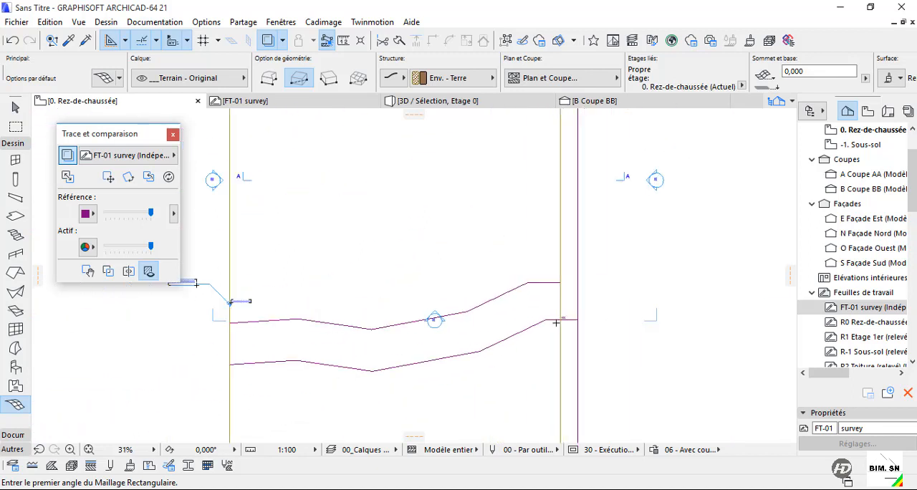
scroll(565, 188, up, 3)
scroll(565, 188, down, 4)
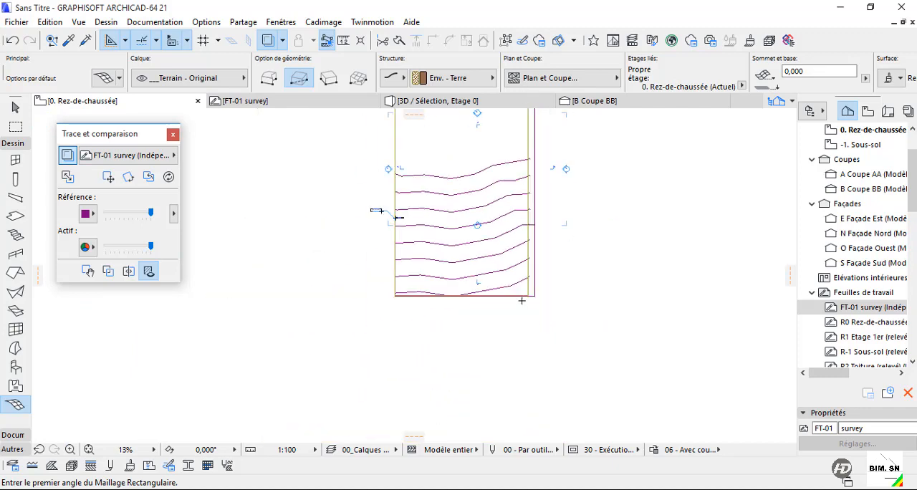
scroll(539, 225, up, 3)
scroll(466, 349, down, 5)
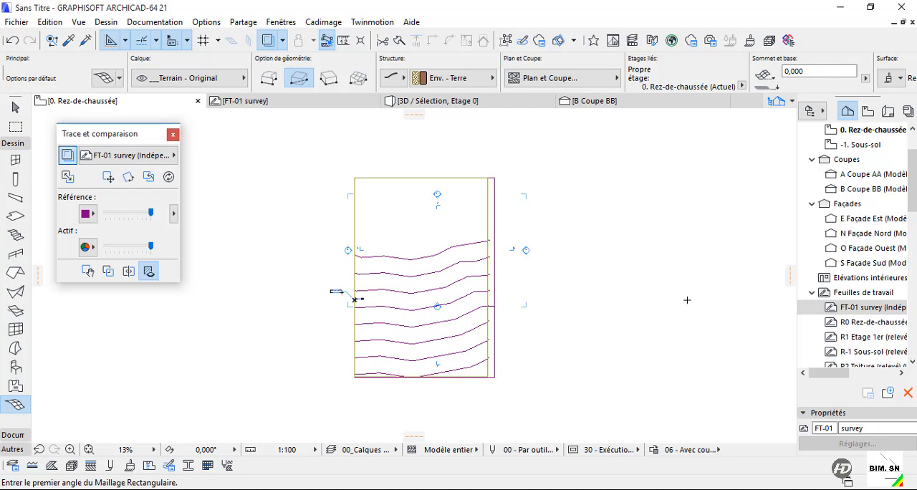
Open the FT-01 survey worksheet and explode the SURVEY drawing into the current view, keeping the original and using the drawing's layer.
double_click(868, 309)
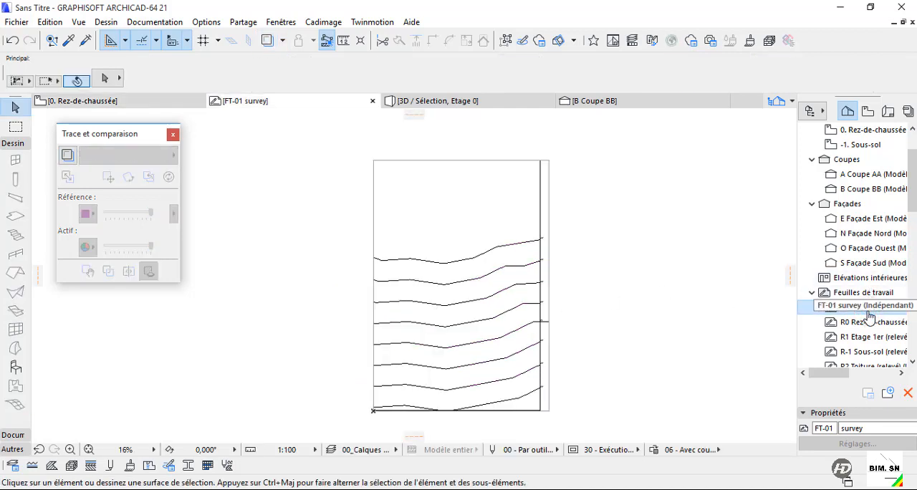
click(512, 245)
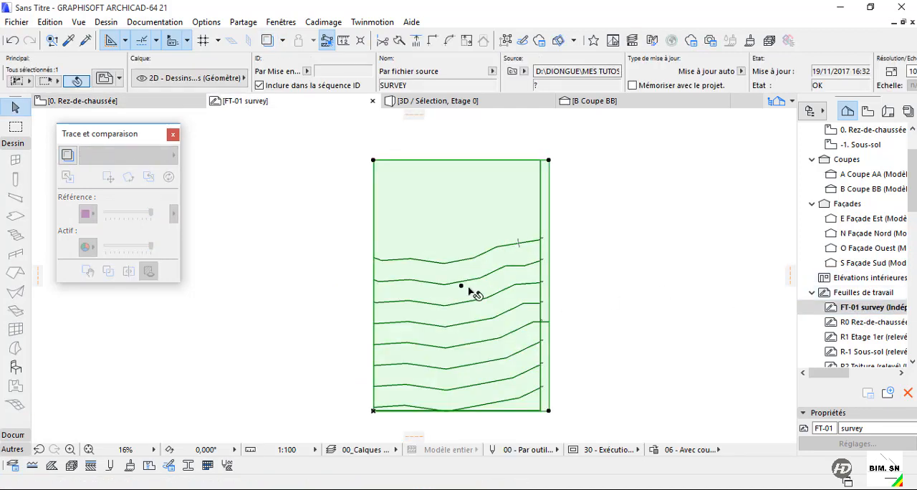
middle_drag(468, 288, 388, 278)
right_click(402, 260)
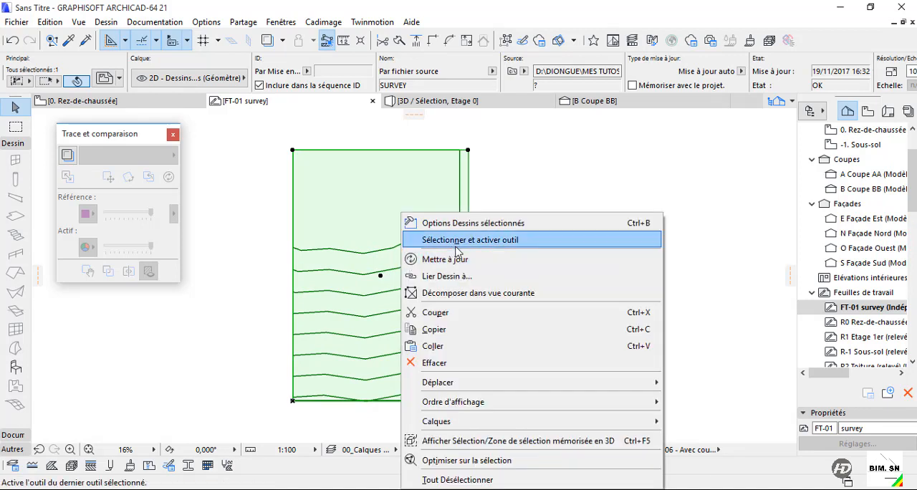
click(470, 293)
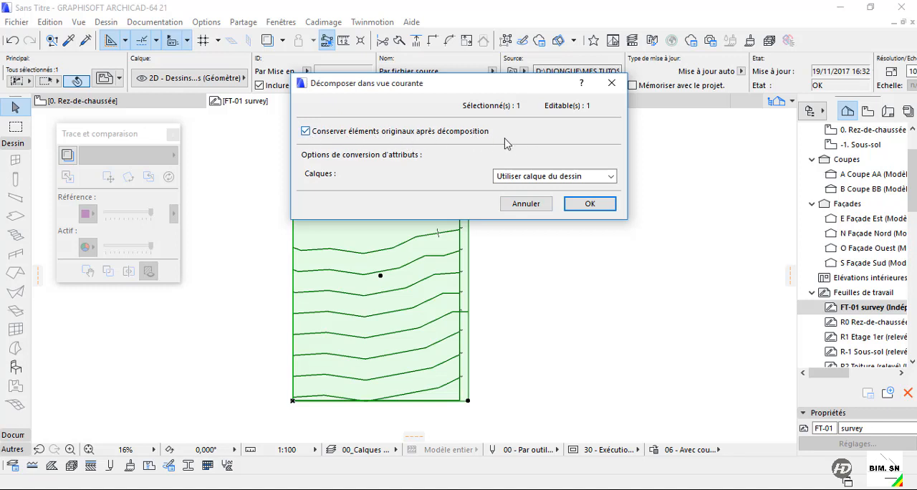
click(588, 204)
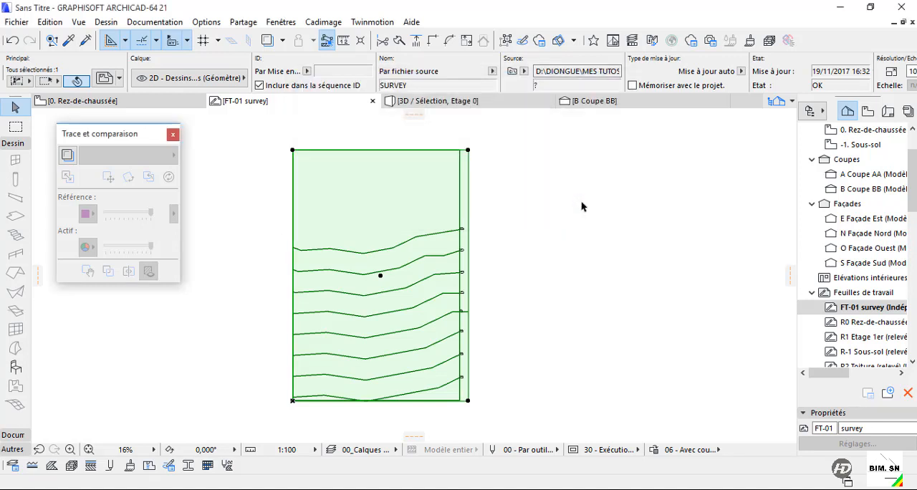
Move the original SURVEY drawing horizontally to the right, clear of the exploded linework.
click(293, 150)
click(531, 150)
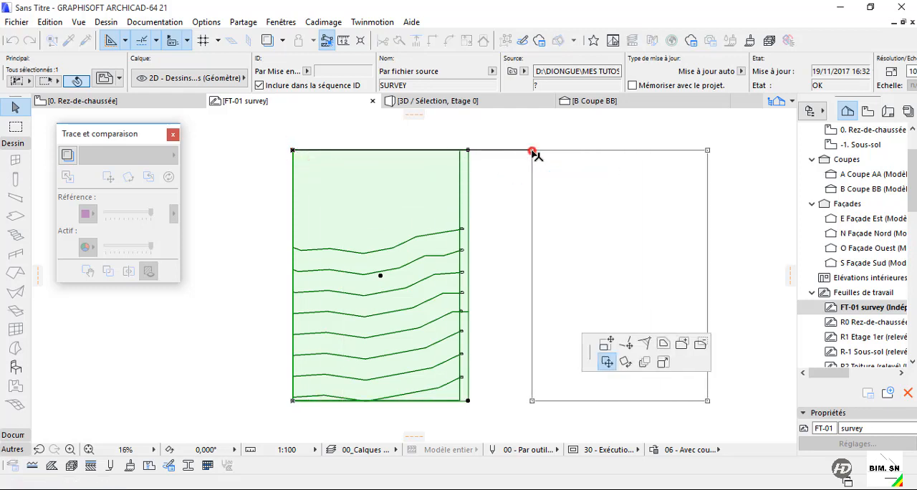
click(504, 193)
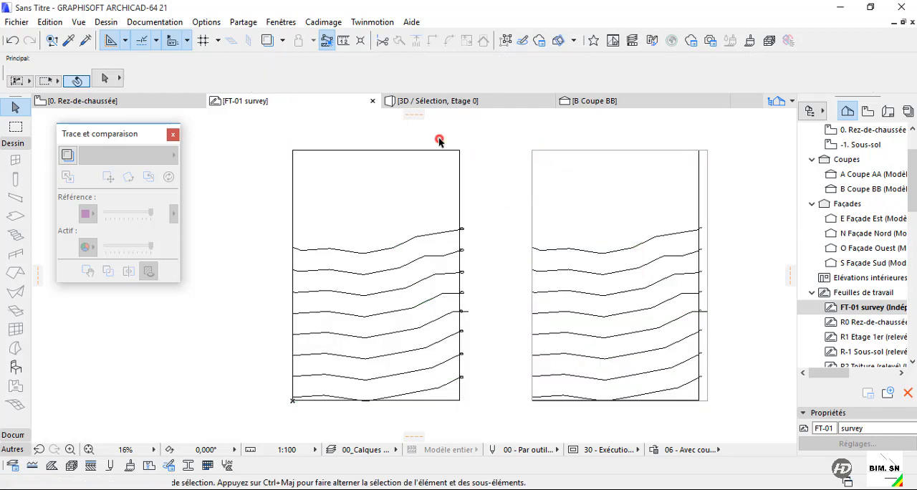
Select the exploded linework and the original drawing in turn to compare the two.
drag(452, 129, 271, 380)
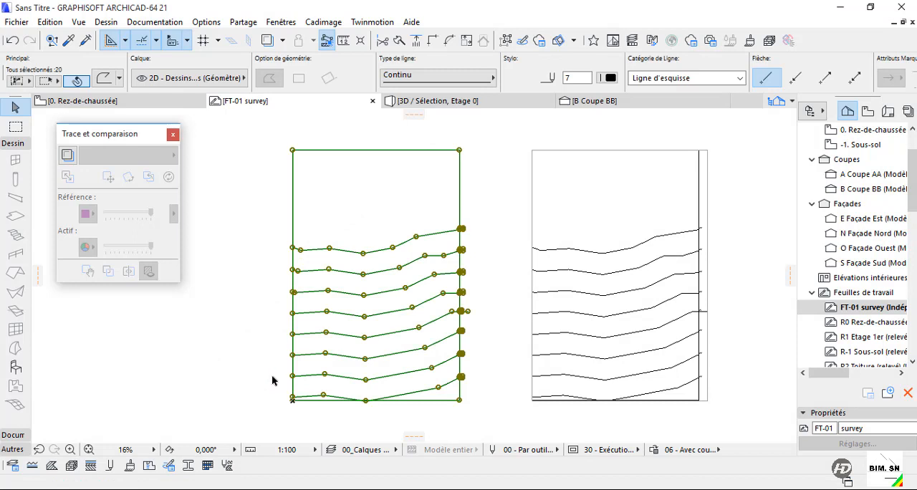
click(645, 241)
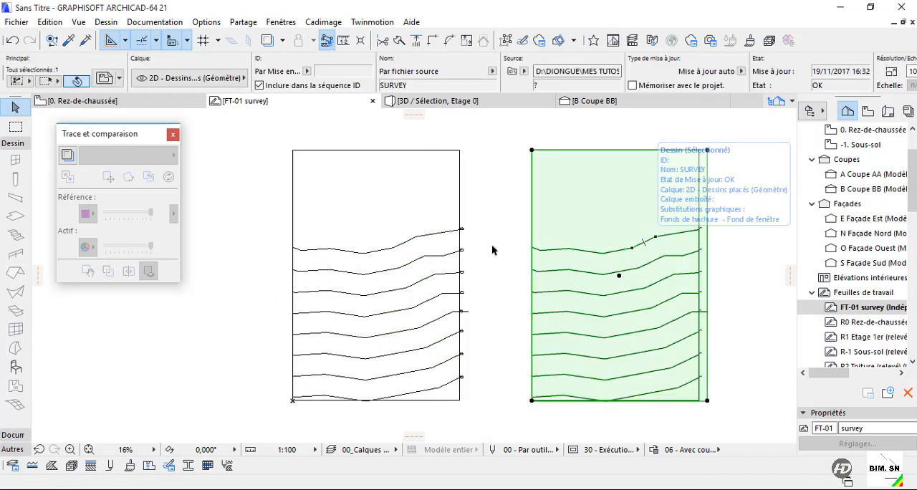
click(488, 236)
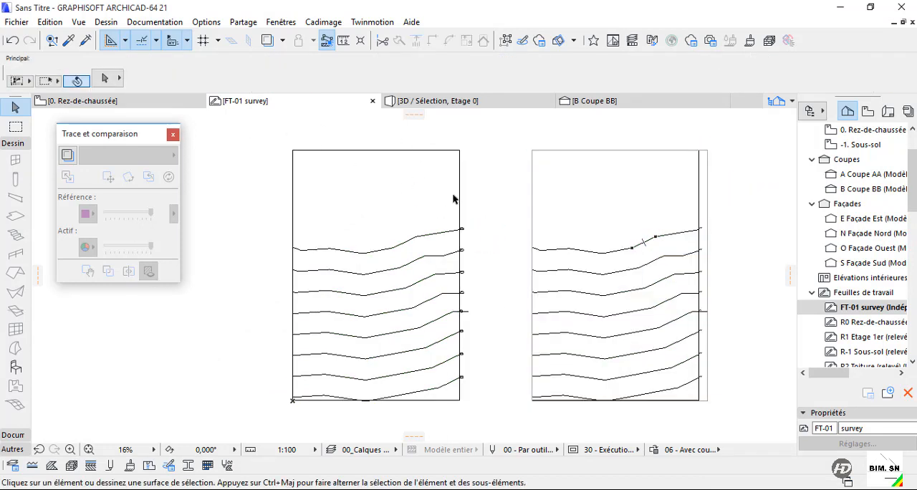
Suspend grouping and delete the elevation labels and short line pieces along the exploded survey's right edge.
mouse_move(452, 199)
mouse_down()
mouse_move(505, 407)
mouse_move(501, 399)
mouse_up()
click(480, 184)
click(506, 40)
drag(446, 206, 481, 385)
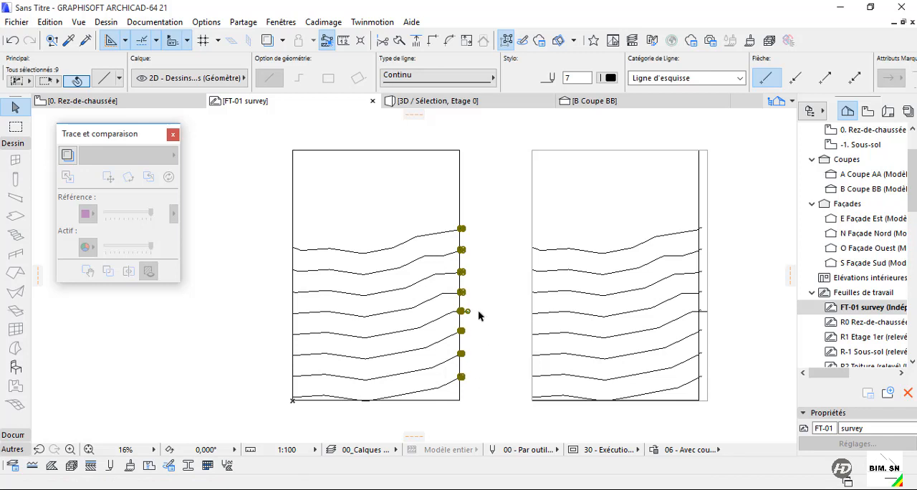
key(Escape)
Cut the cleaned boundary and contour polylines from the survey worksheet.
scroll(454, 301, down, 2)
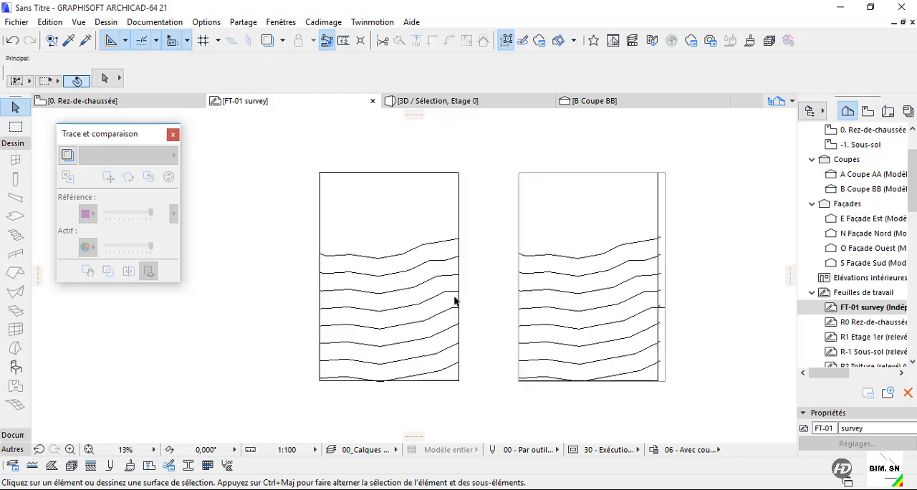
scroll(454, 301, down, 3)
drag(374, 207, 471, 379)
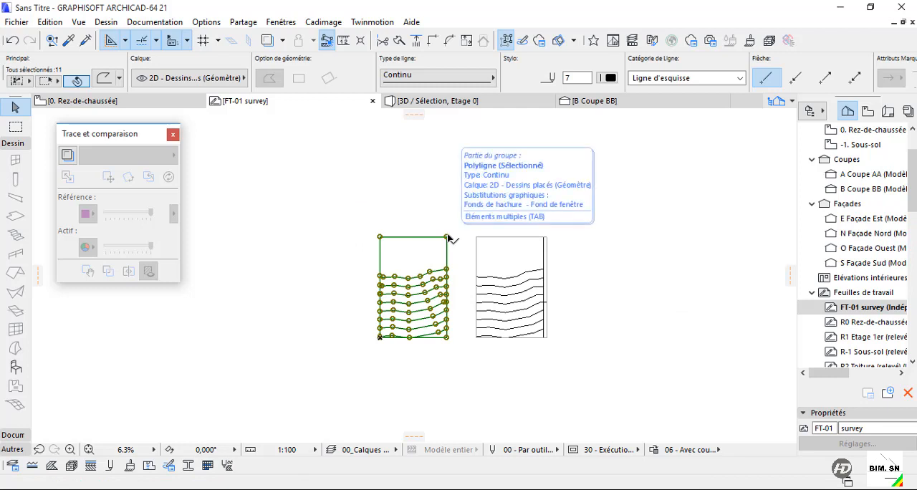
right_click(407, 262)
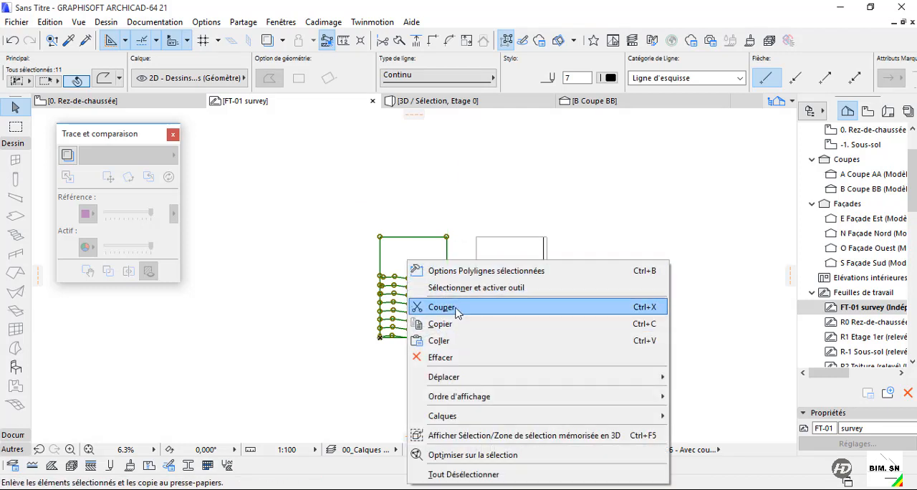
key(Escape)
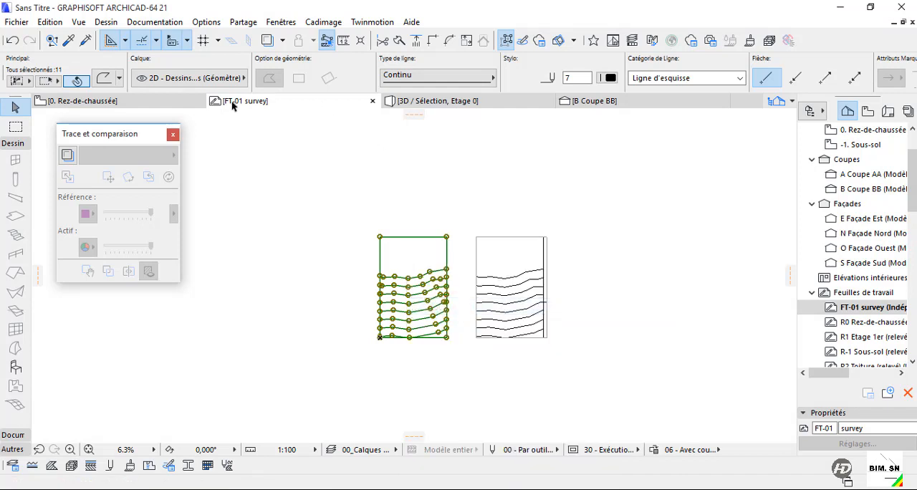
Return to the ground floor plan and paste the contour linework at the centre of the current view.
click(174, 99)
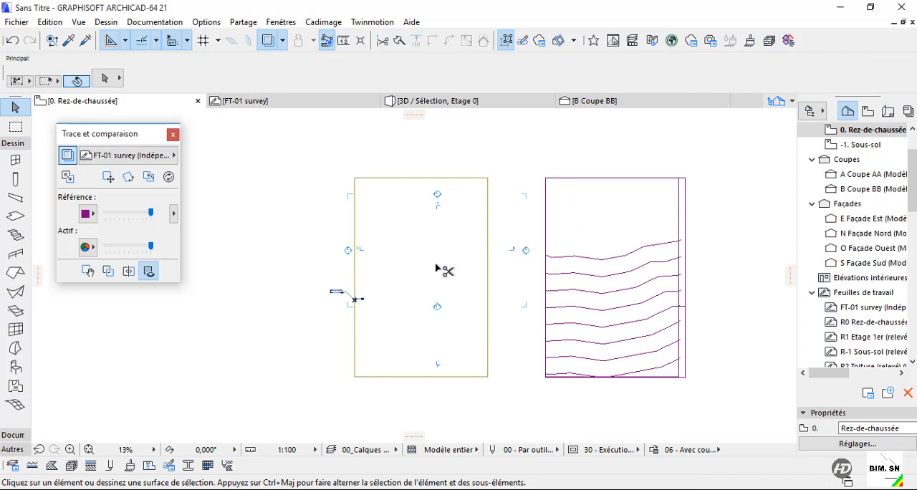
key(ctrl+v)
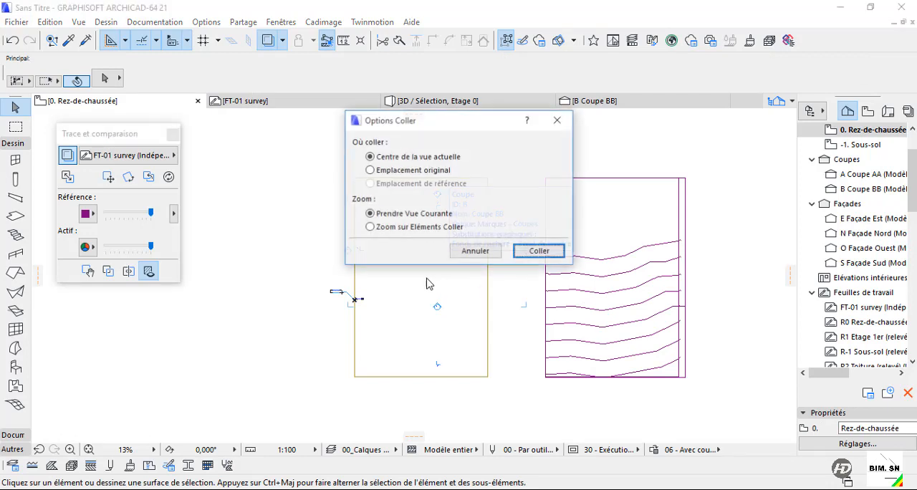
click(546, 253)
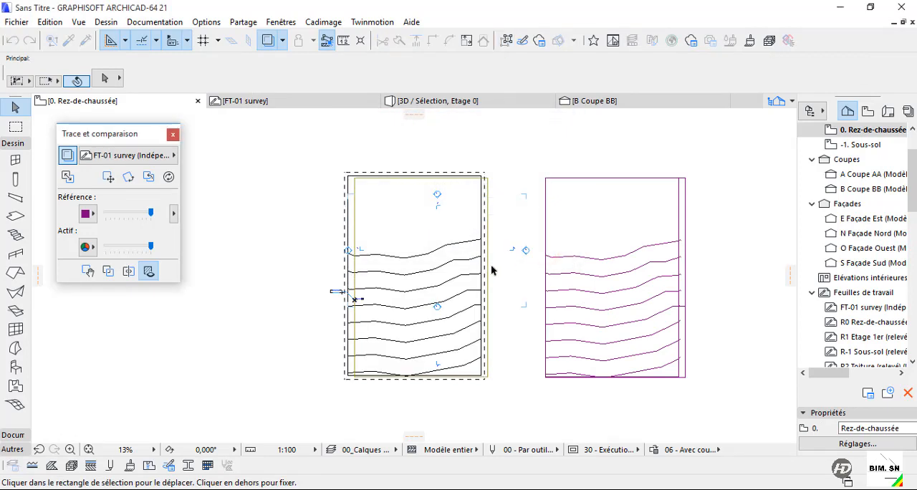
Align the pasted linework's upper-left corner with the mesh's upper-left corner and fix it in place.
scroll(392, 186, up, 5)
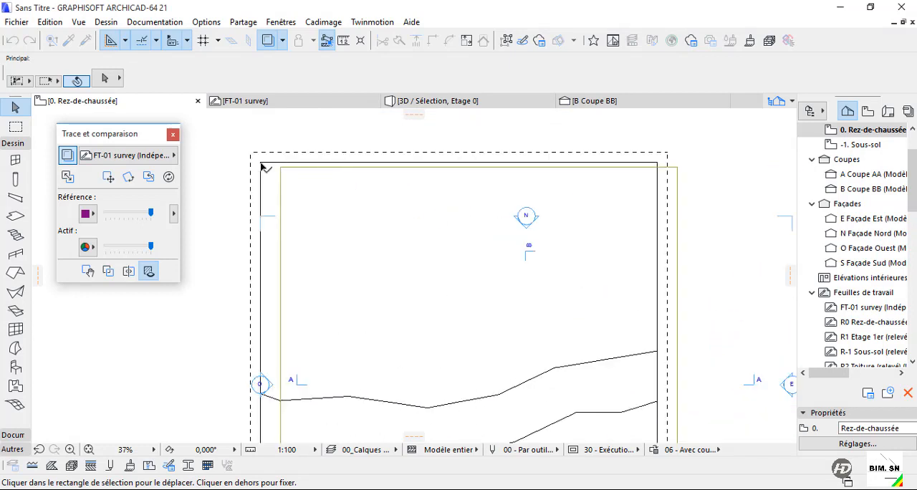
click(261, 164)
click(282, 167)
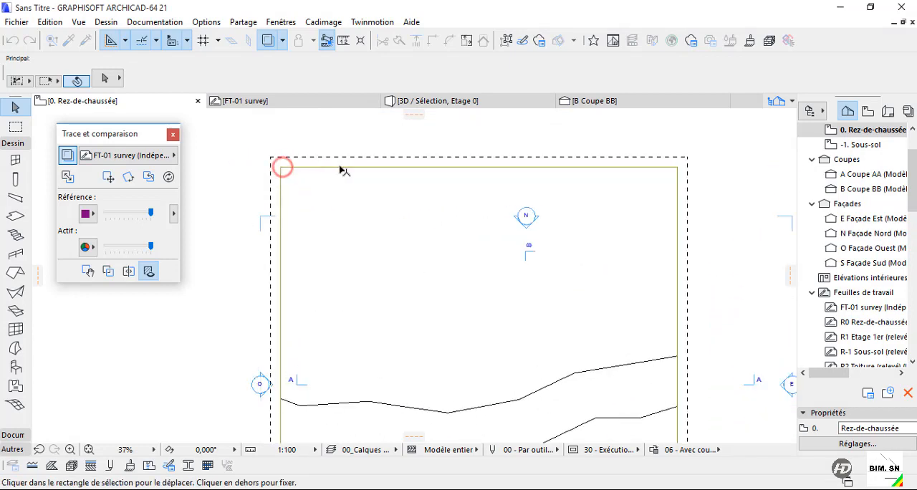
scroll(344, 170, down, 4)
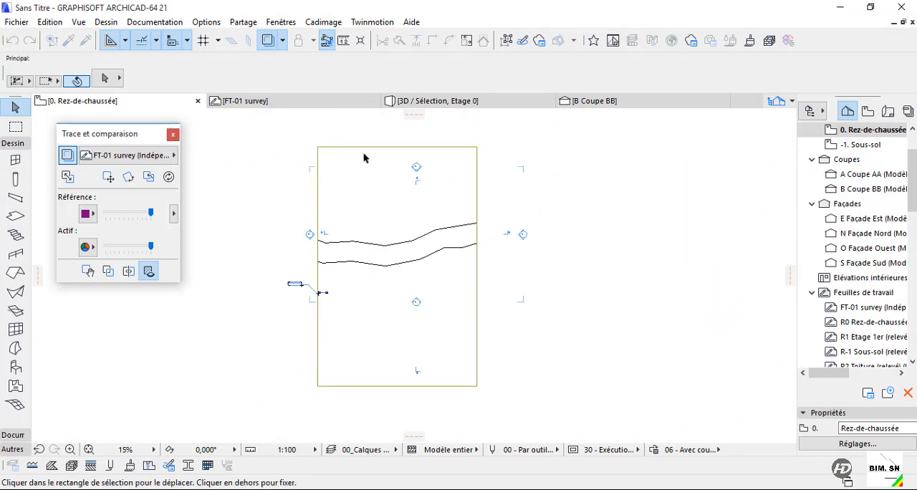
click(519, 171)
scroll(405, 324, down, 2)
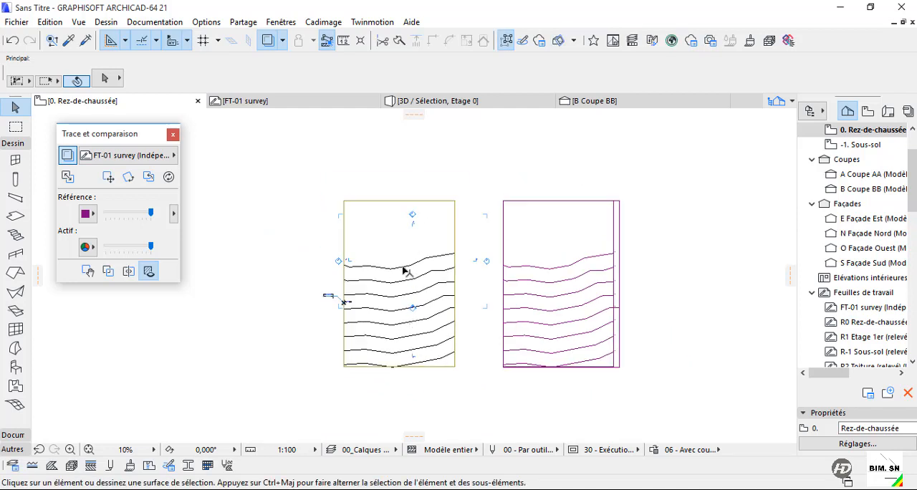
Inspect several of the pasted contour polylines over the mesh by selecting them individually, and clear the selection.
click(405, 270)
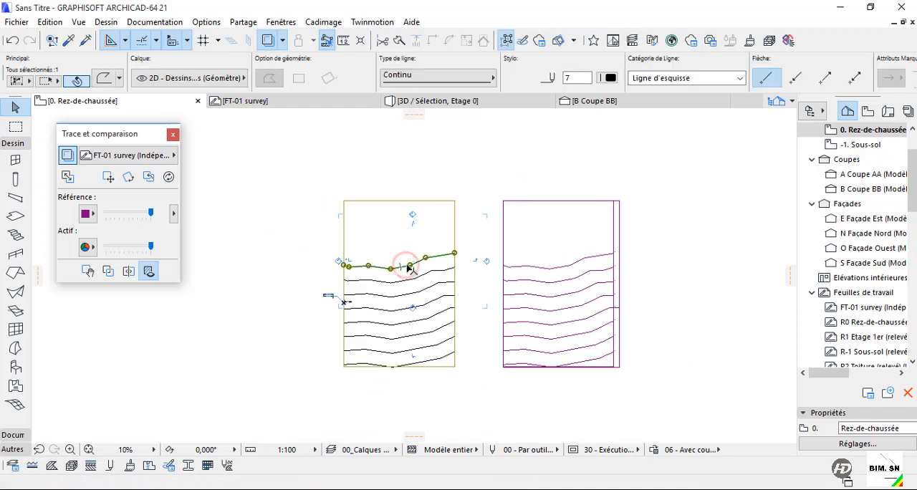
click(416, 310)
click(430, 306)
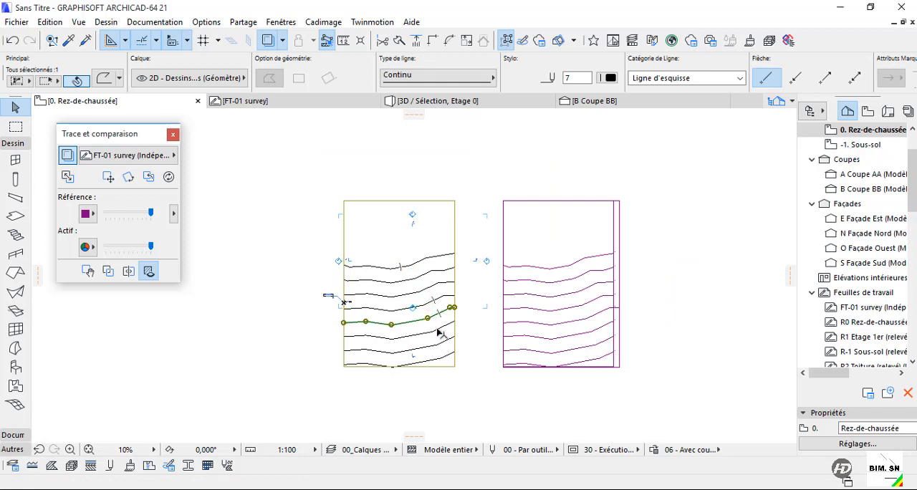
click(440, 334)
click(485, 200)
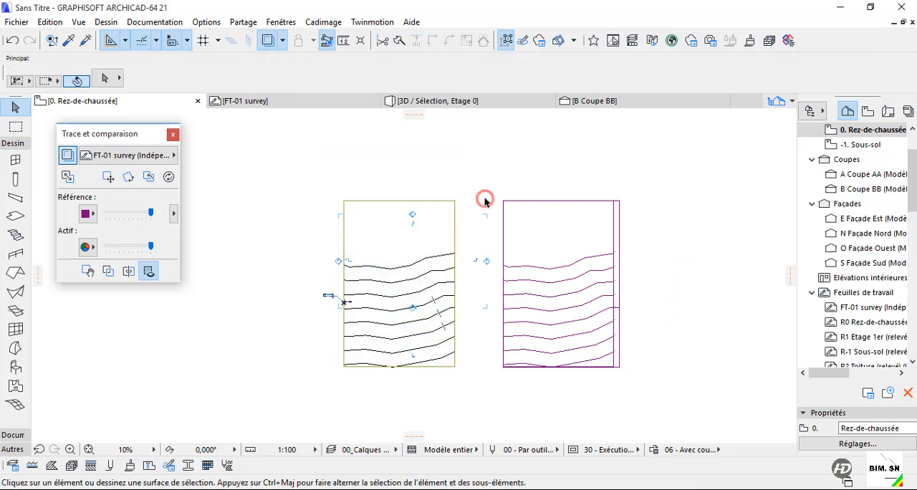
Add the uppermost contour to the selected mesh as new points with the Mesh tool, using the option "Raccord aux arêtes utilisateur".
click(371, 218)
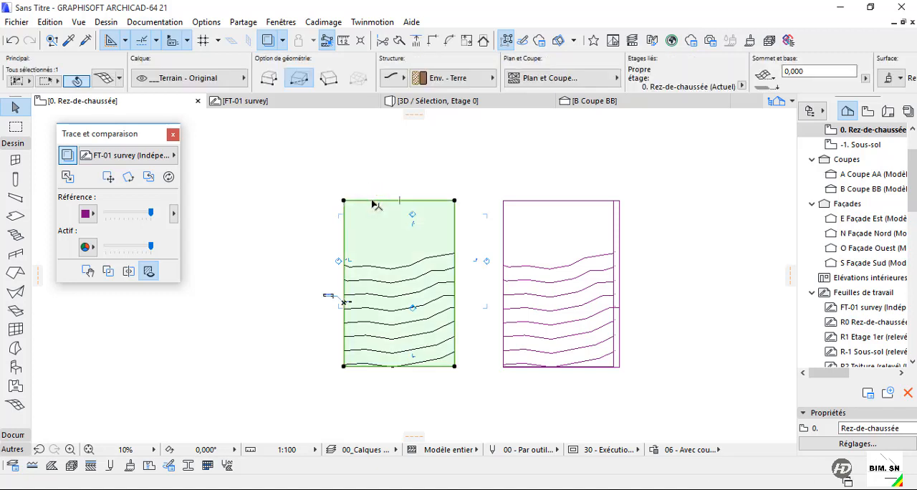
click(17, 406)
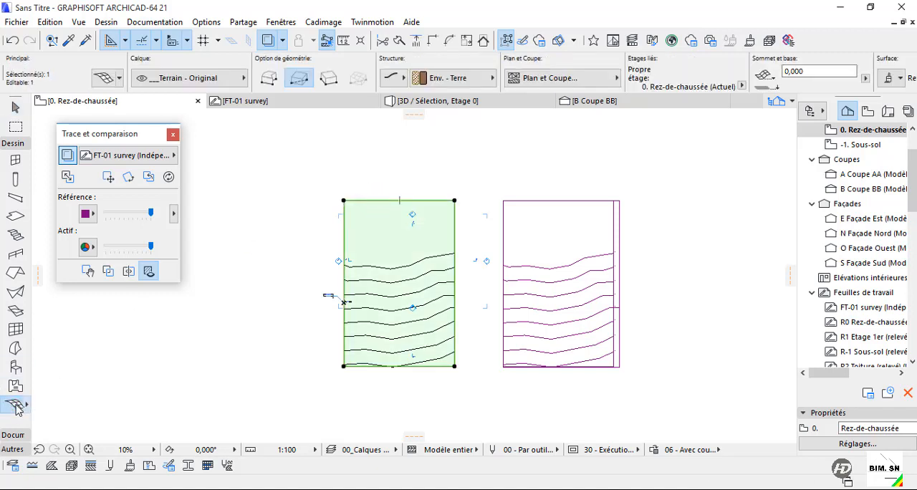
key(Escape)
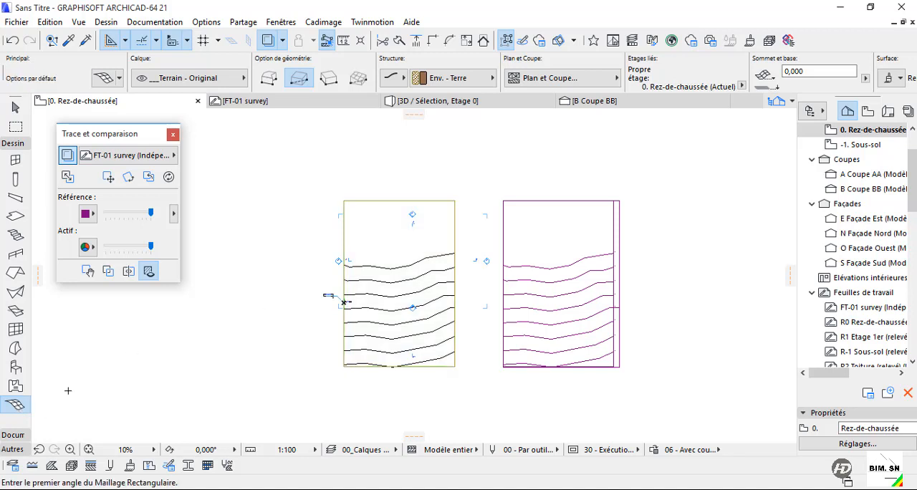
click(17, 406)
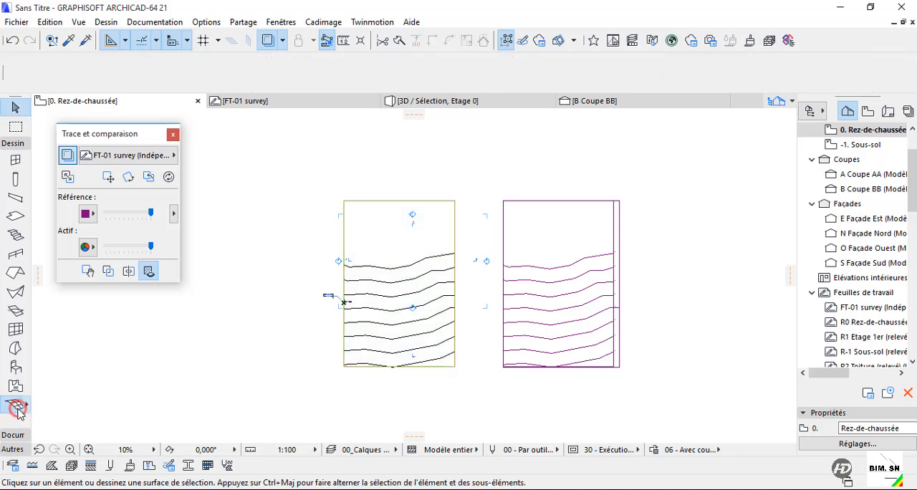
shift+click(371, 237)
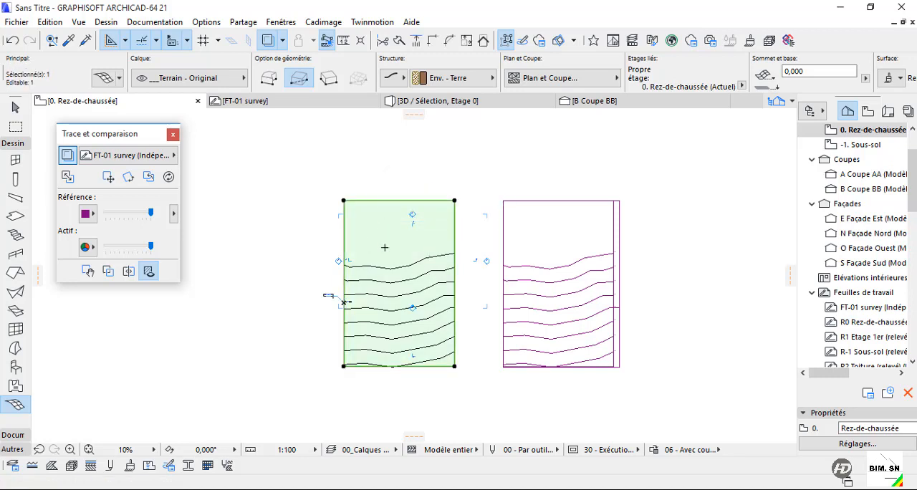
scroll(384, 247, up, 3)
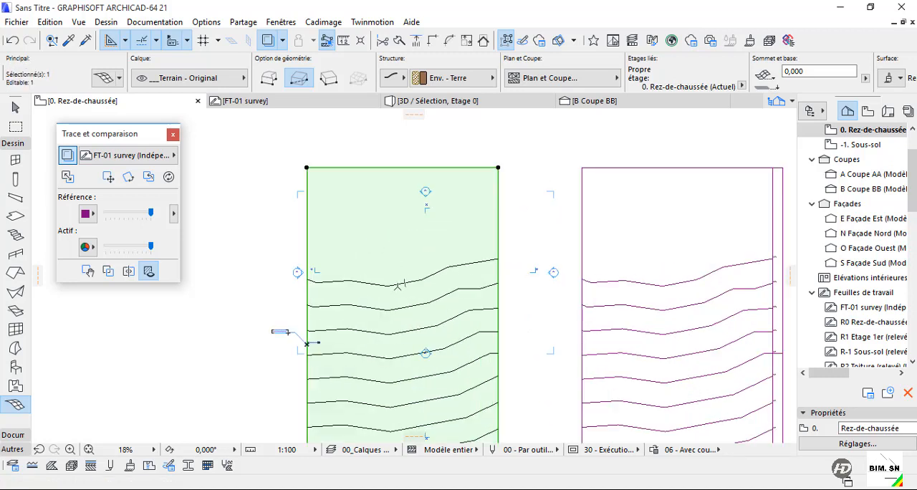
click(398, 284)
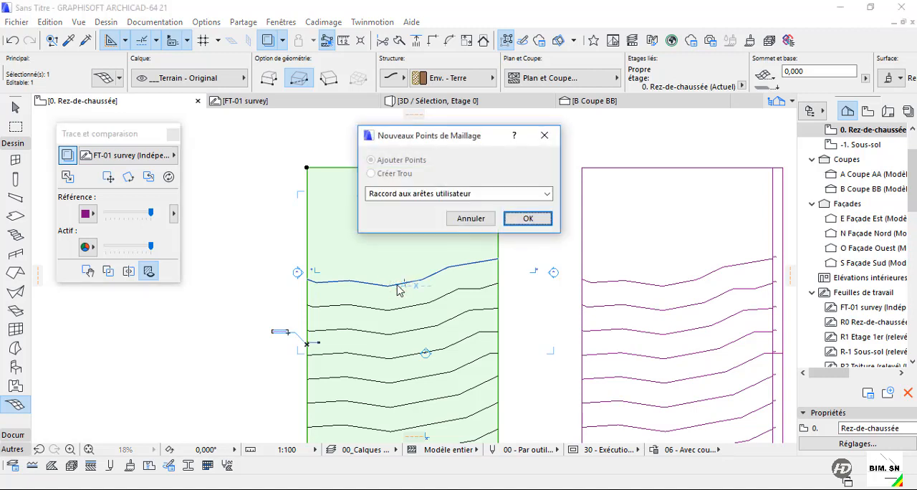
click(395, 198)
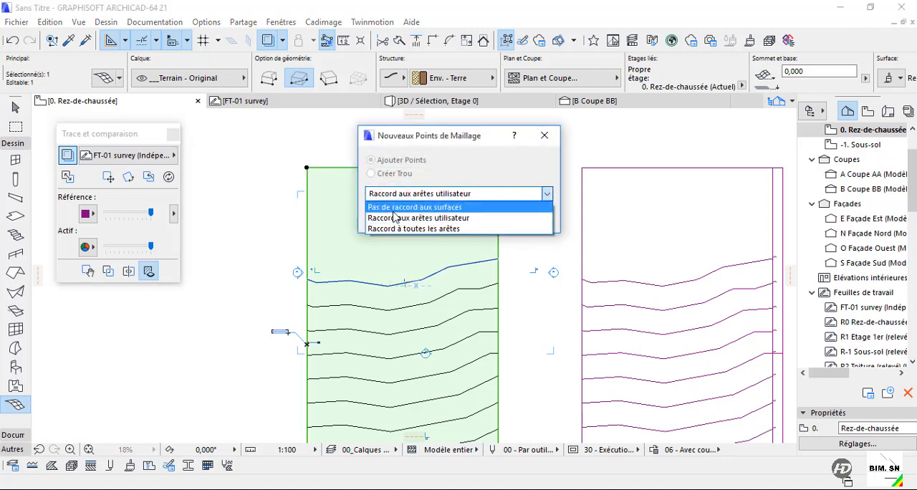
click(392, 218)
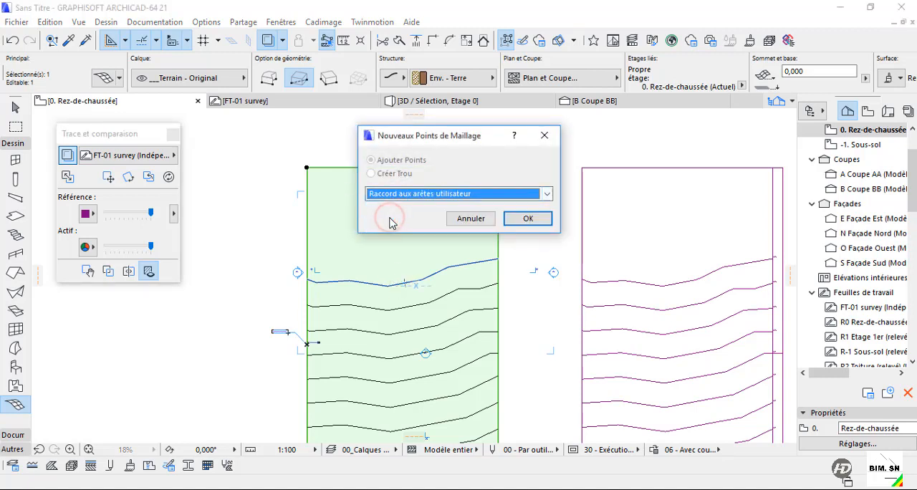
click(527, 219)
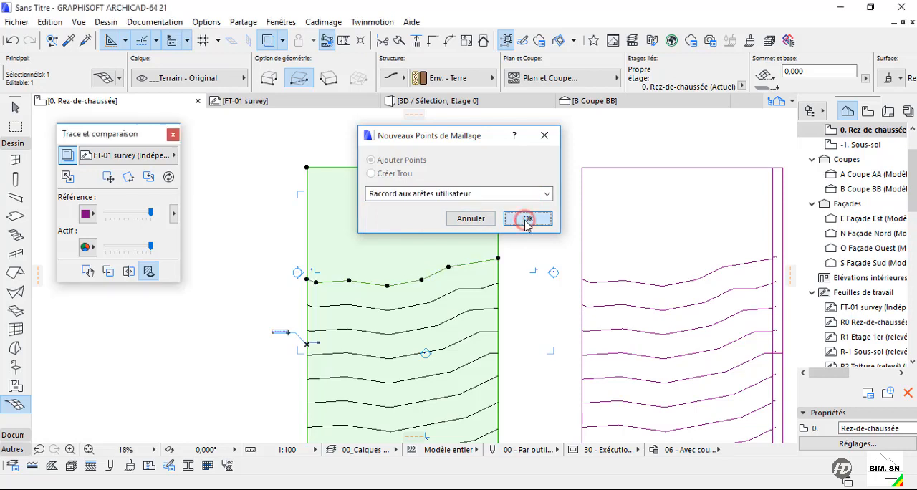
Add the second, third and fourth contours from the top to the mesh, fitting them to user ridges.
click(432, 303)
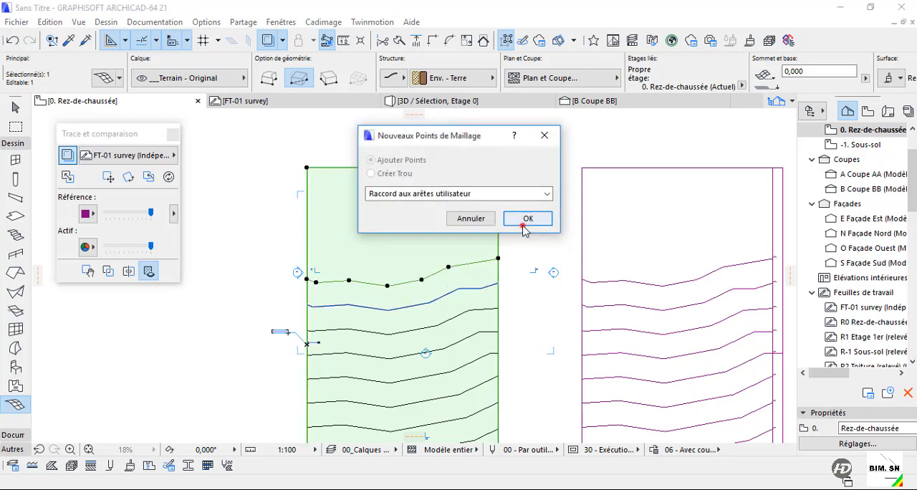
click(525, 219)
click(442, 327)
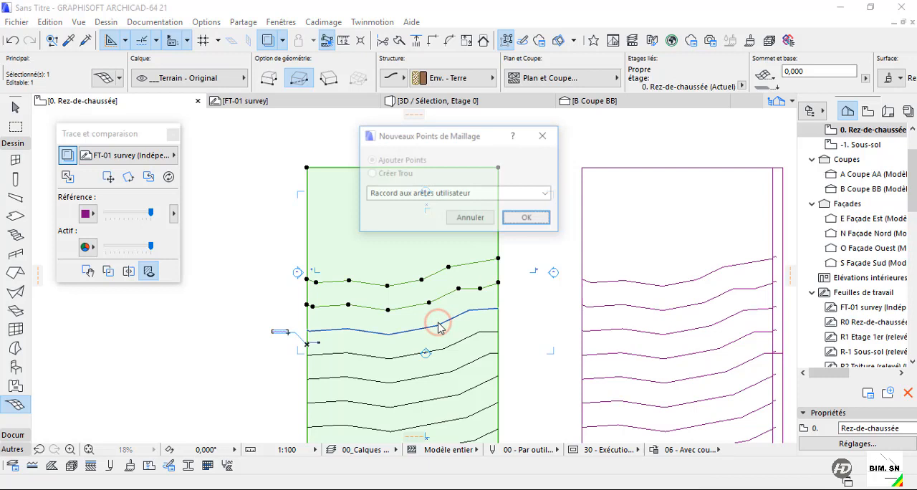
click(523, 219)
click(456, 344)
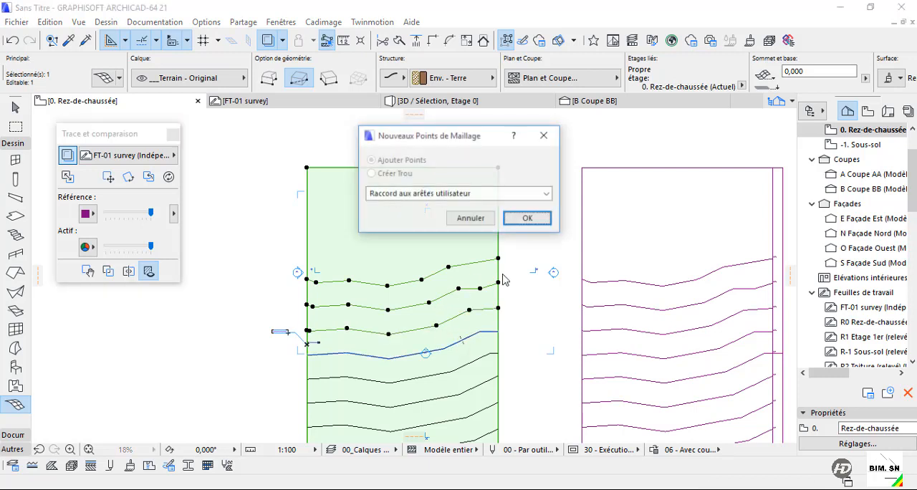
click(526, 219)
Add the four remaining lower contours to the mesh with "Raccord aux arêtes utilisateur" and deselect the mesh.
scroll(425, 247, down, 2)
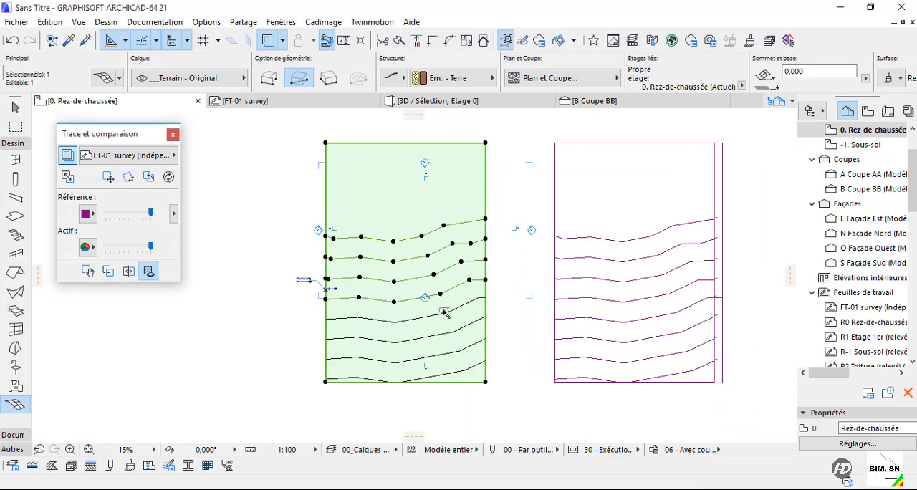
click(444, 310)
click(527, 218)
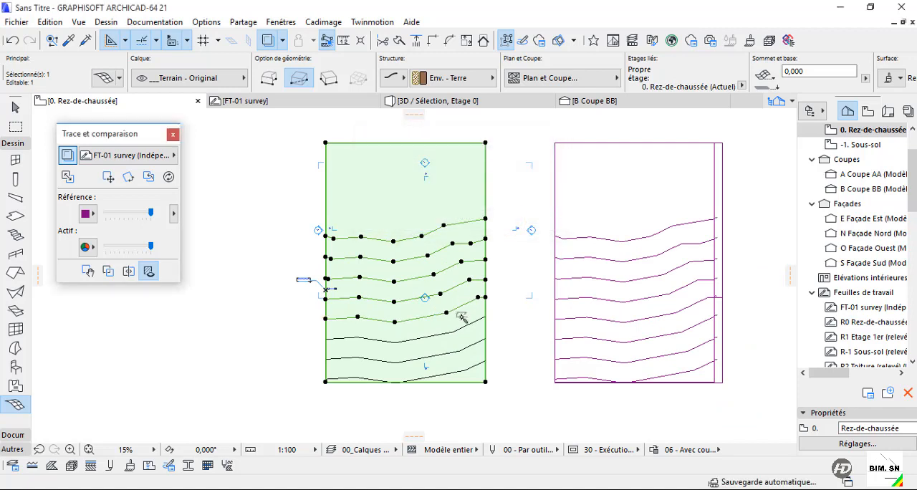
click(457, 328)
click(527, 219)
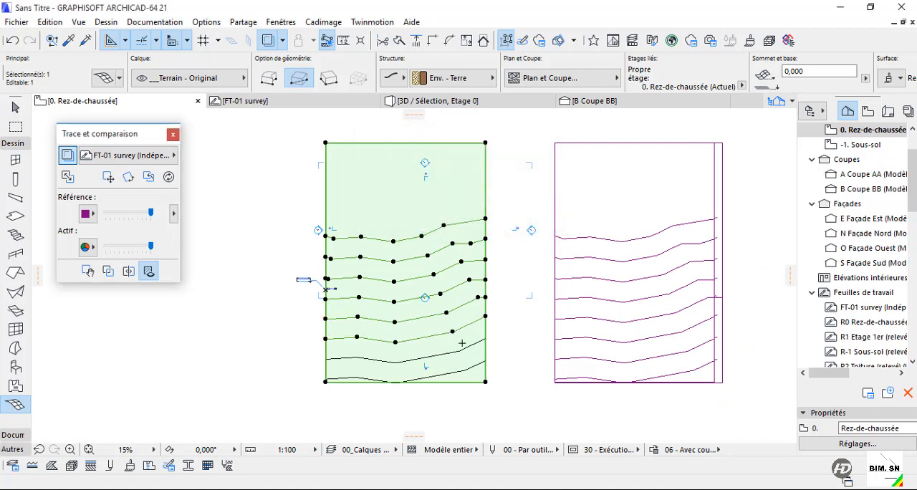
click(462, 351)
click(527, 218)
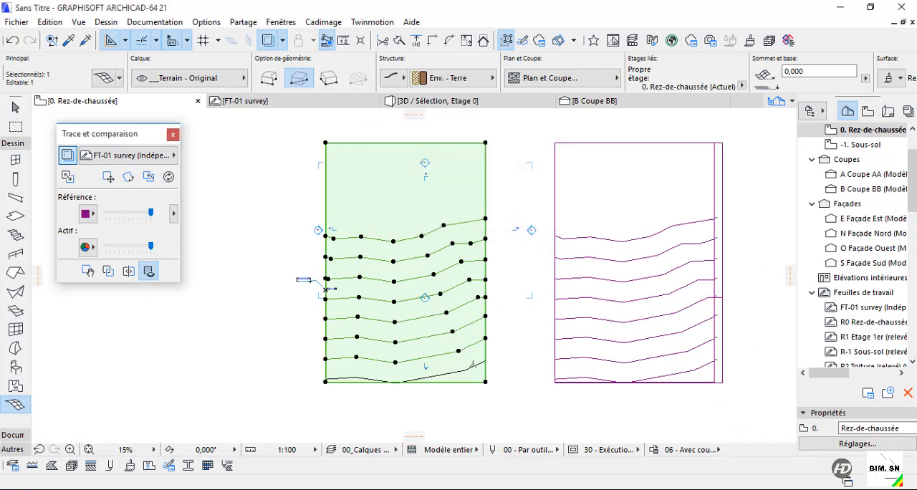
click(471, 368)
click(527, 218)
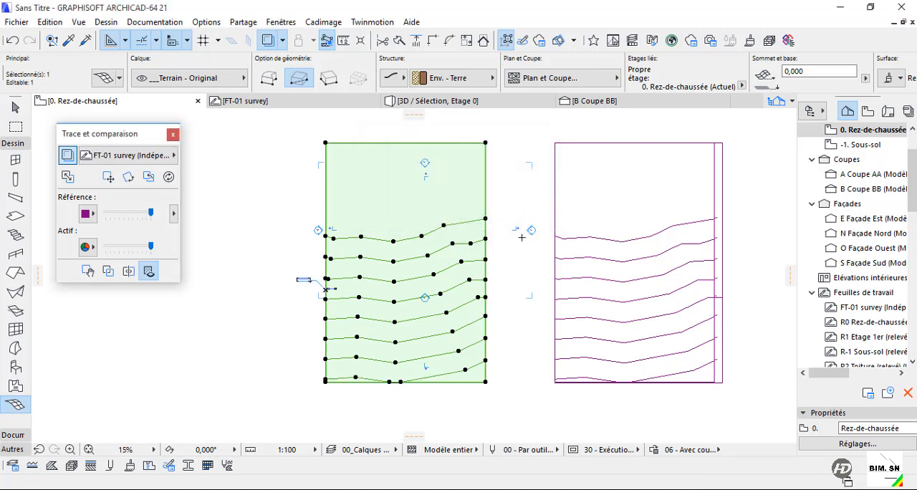
scroll(463, 347, up, 3)
scroll(492, 329, down, 3)
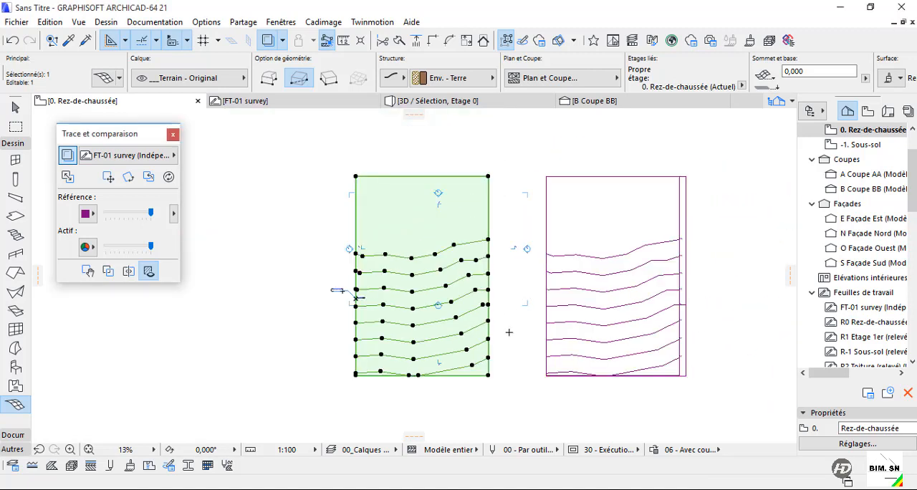
key(Escape)
Leave the Mesh tool and examine the contour edges on the mesh surface in the 3D view.
scroll(422, 272, up, 1)
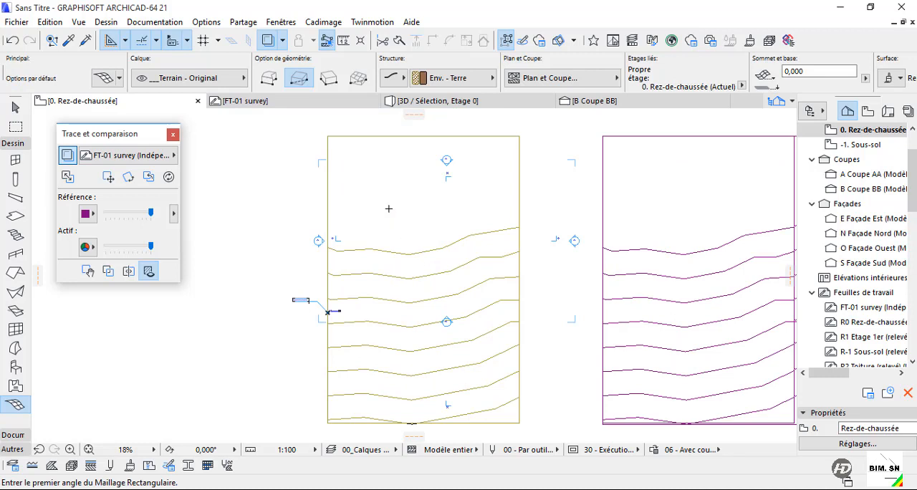
key(Escape)
click(407, 220)
key(Escape)
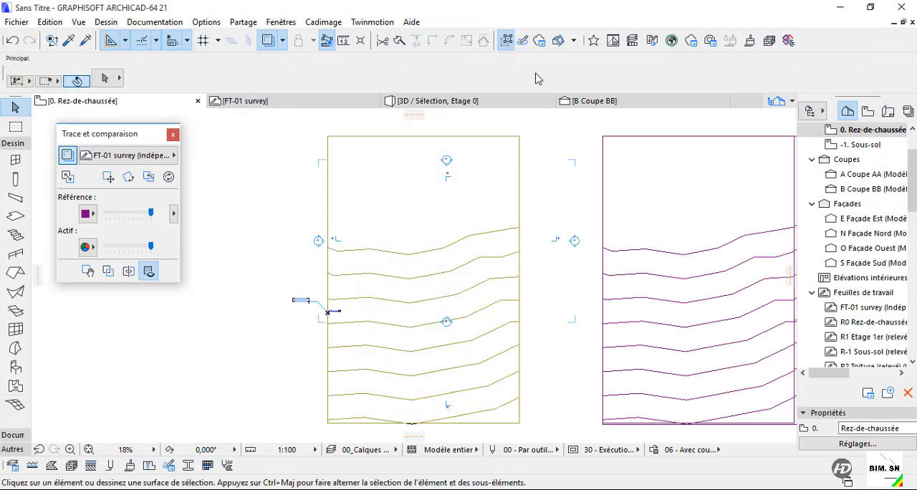
click(511, 106)
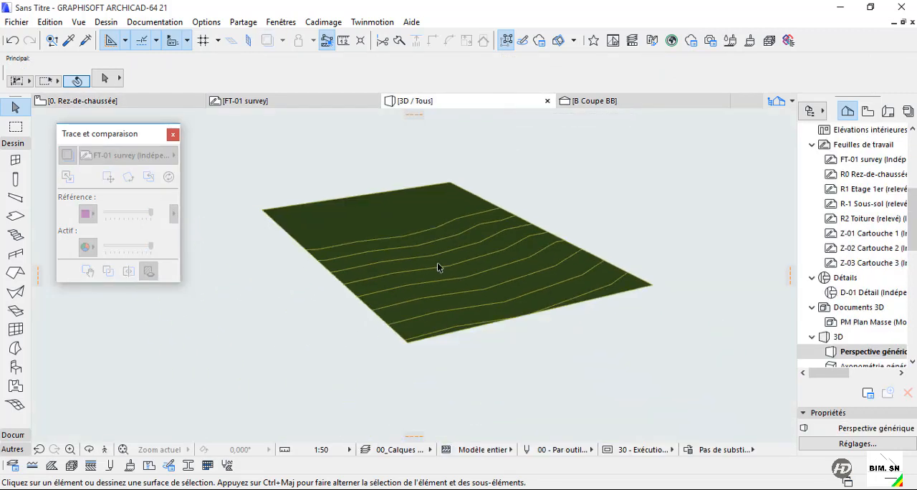
shift+middle_drag(467, 310, 330, 222)
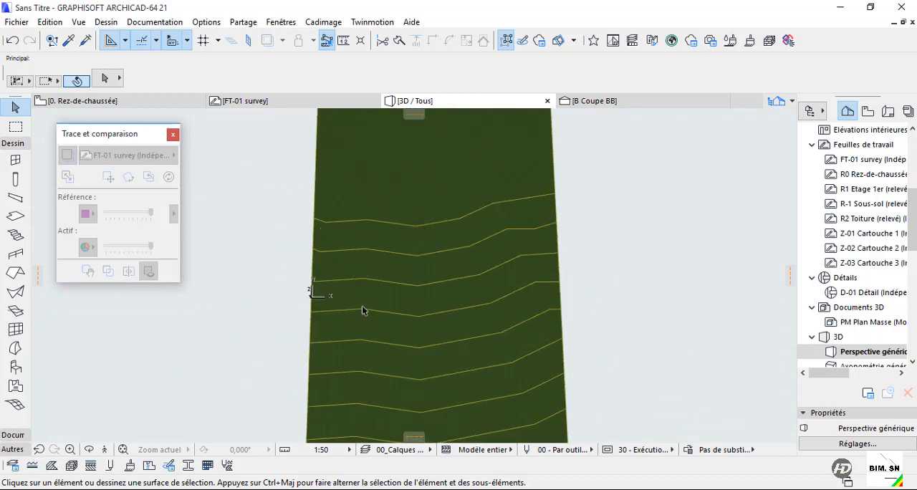
mouse_move(418, 282)
shift+middle_down()
mouse_move(372, 335)
mouse_move(409, 337)
shift+middle_up()
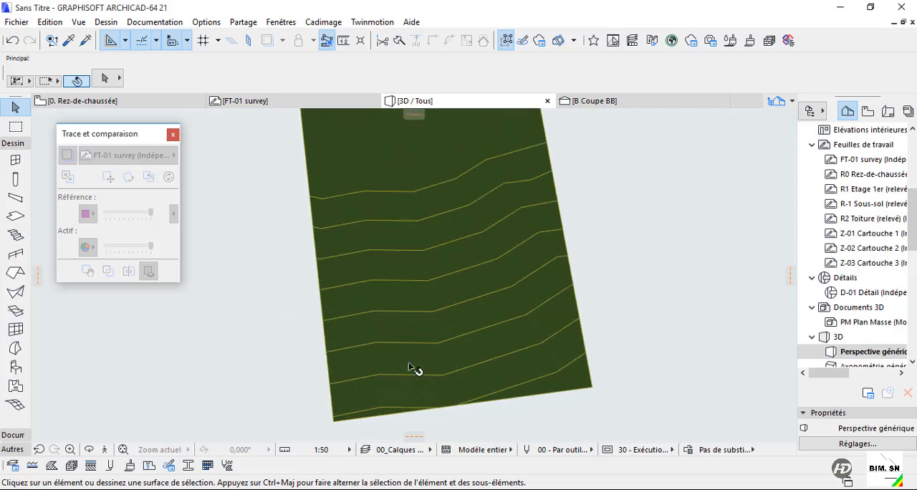
Return to the ground floor plan and move the survey trace reference so its upper-left corner matches the mesh's upper-left corner.
click(169, 104)
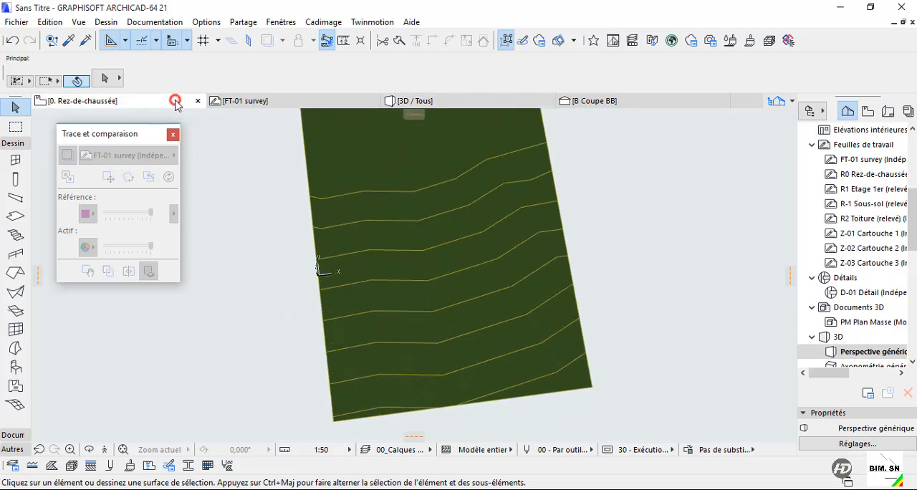
scroll(501, 329, up, 2)
scroll(460, 279, down, 3)
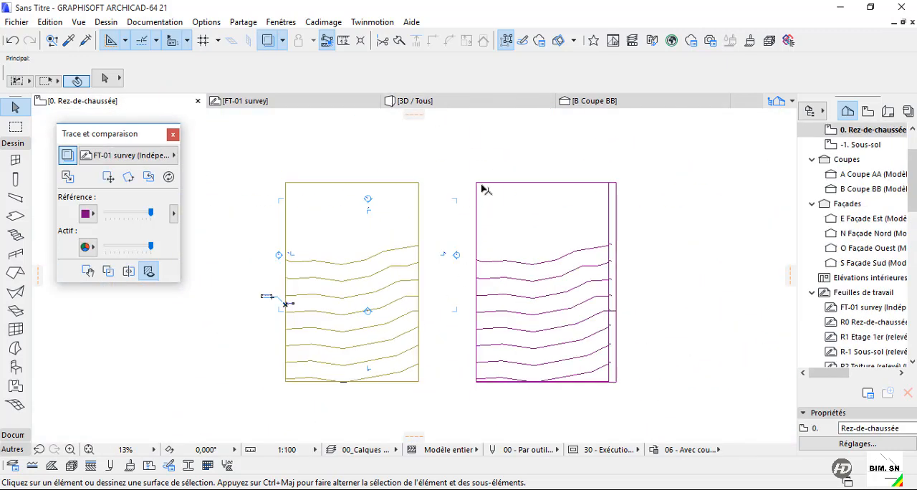
click(108, 177)
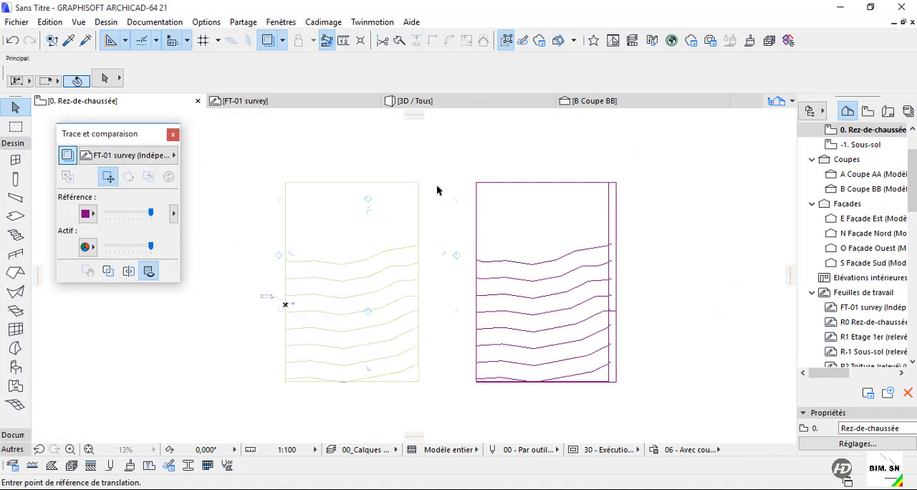
click(475, 182)
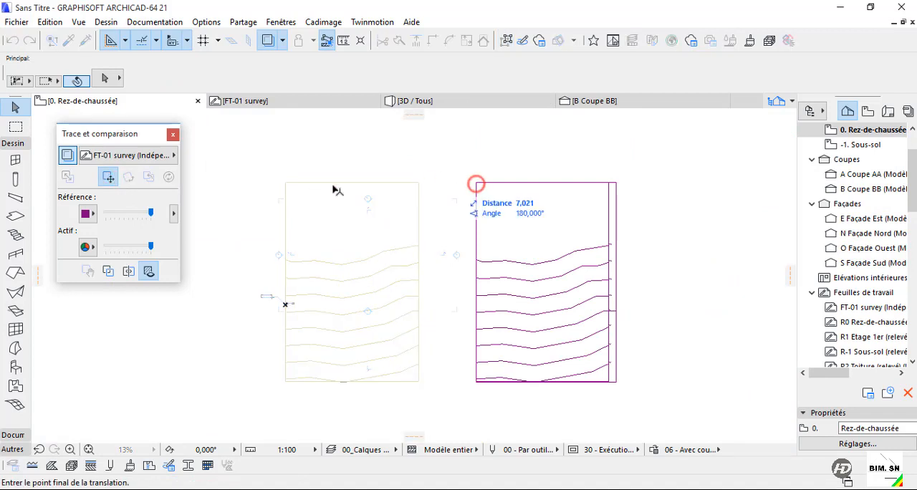
click(285, 184)
Examine the survey's elevation labels beside the contours and check the mesh elevation at the 0.0 contour.
scroll(430, 373, up, 6)
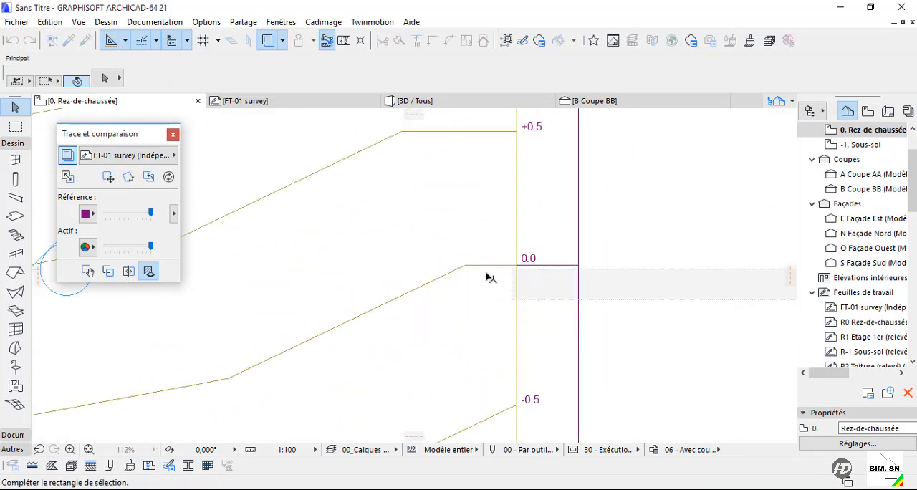
click(344, 328)
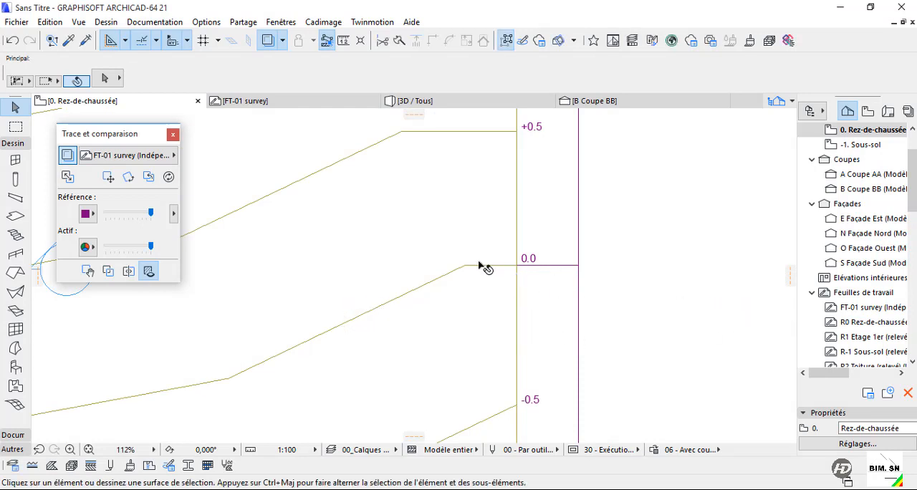
scroll(544, 229, down, 3)
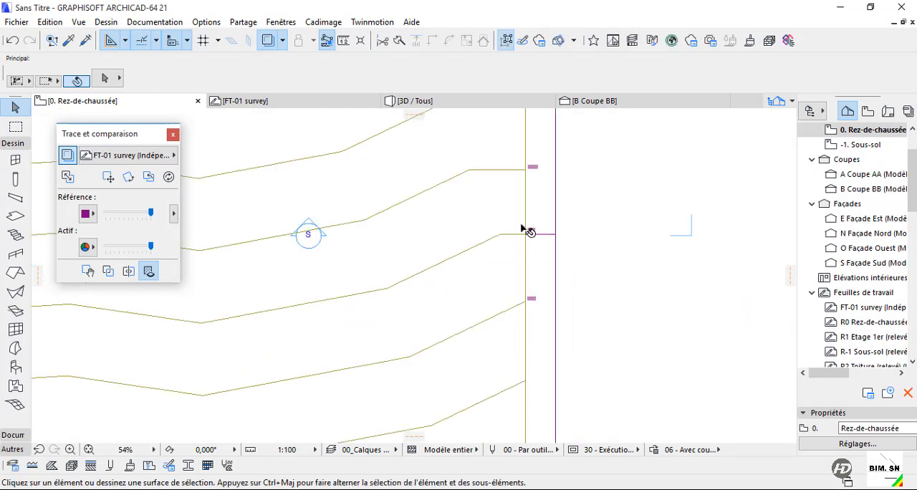
click(477, 255)
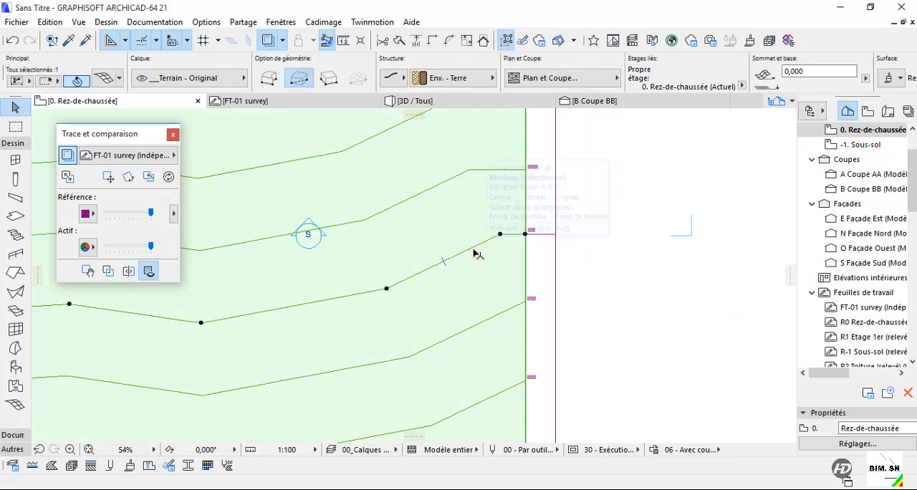
click(816, 70)
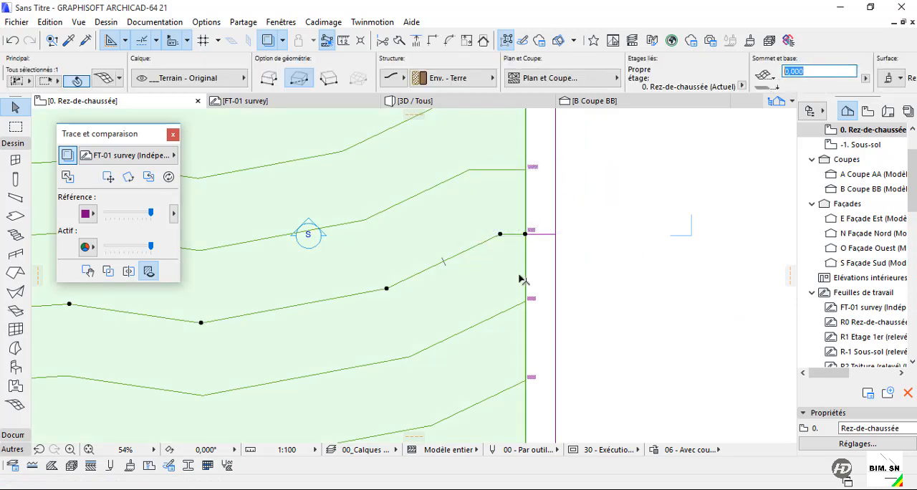
click(583, 271)
click(493, 237)
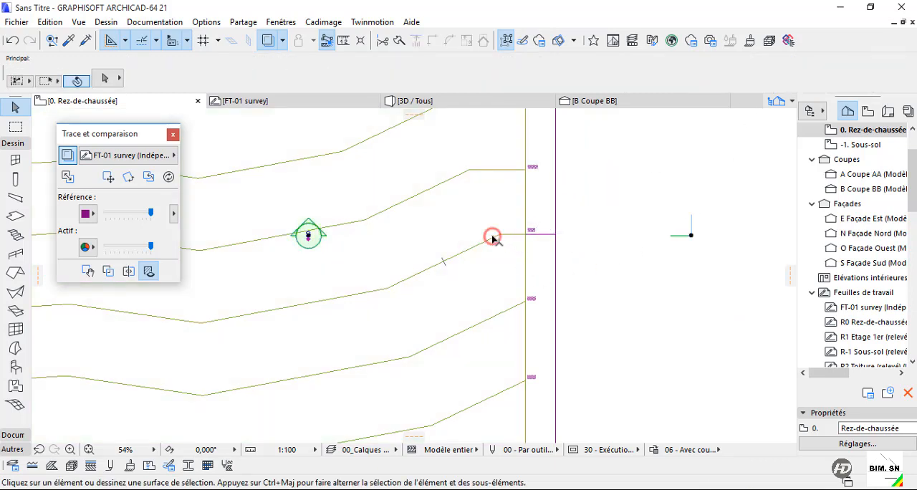
scroll(545, 193, up, 3)
click(639, 174)
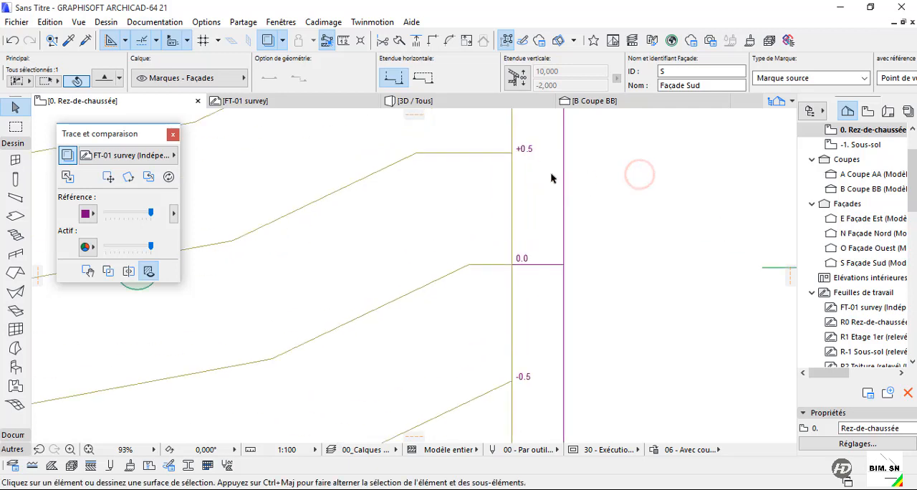
Set the mesh point height of the +0.5 contour to 0,5, applied to all its points.
middle_drag(502, 171, 540, 288)
click(529, 267)
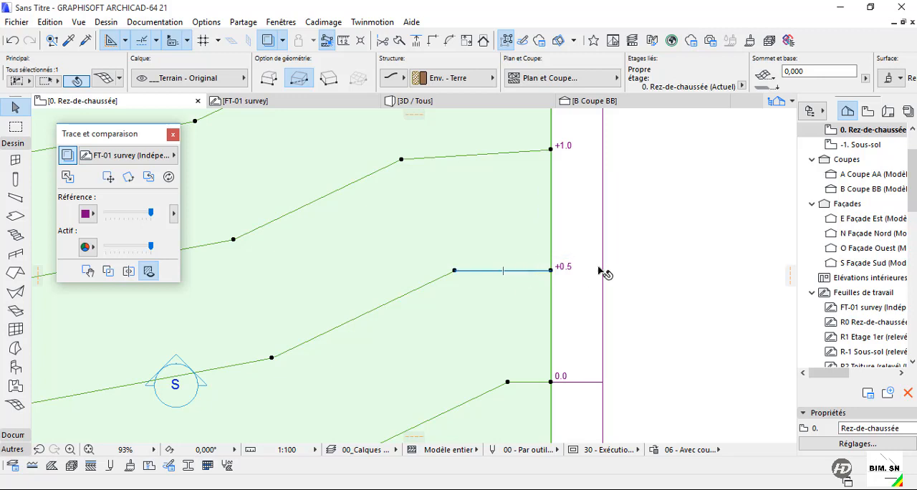
scroll(598, 272, down, 4)
scroll(559, 280, up, 3)
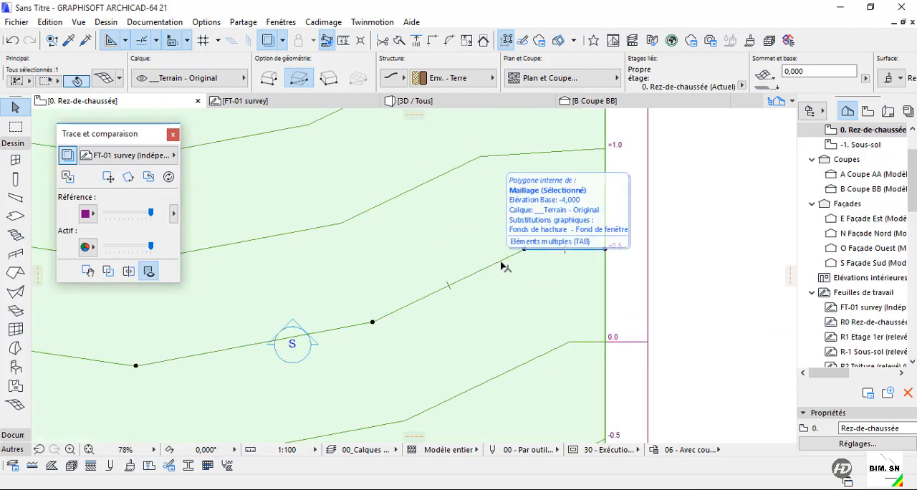
click(525, 249)
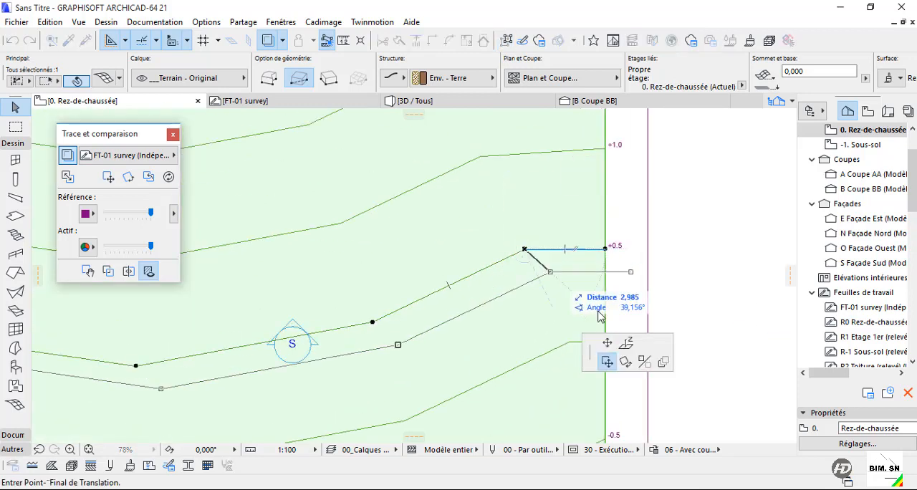
click(629, 347)
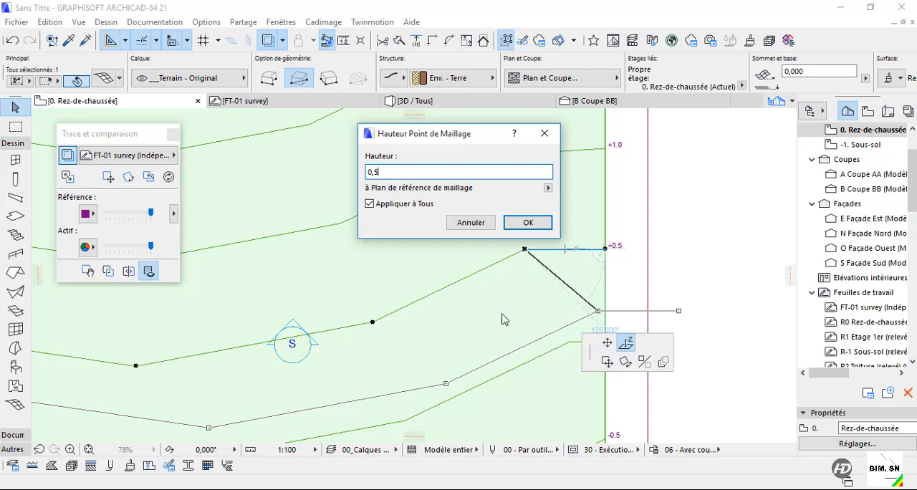
click(527, 224)
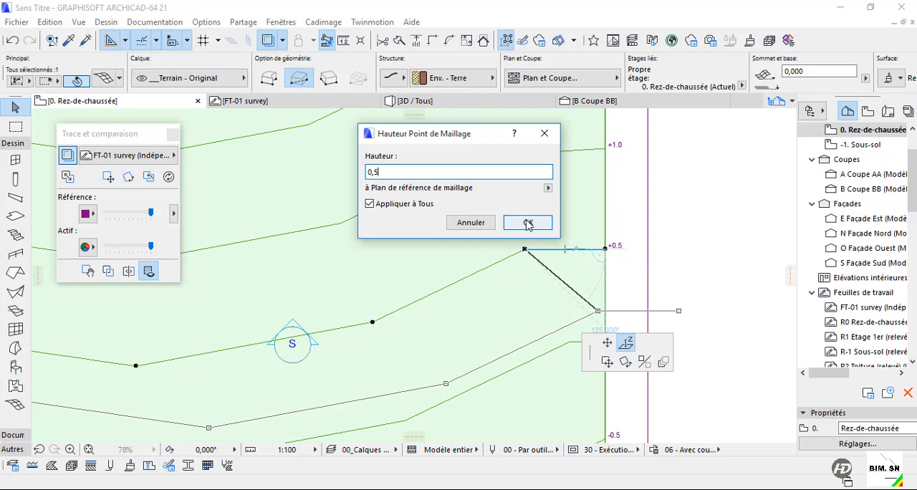
Set the mesh point height of the +1.0 contour to 1, applied to all its points.
click(495, 155)
click(499, 156)
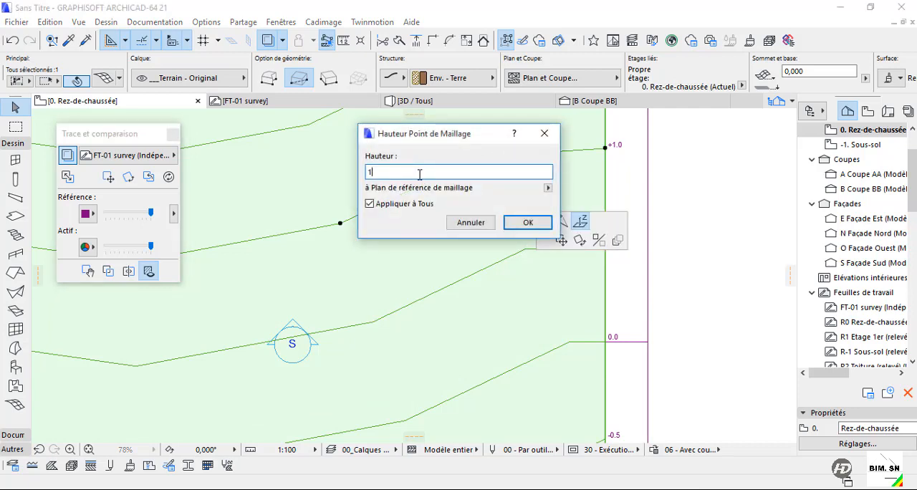
key(Return)
scroll(600, 310, down, 3)
scroll(588, 279, up, 3)
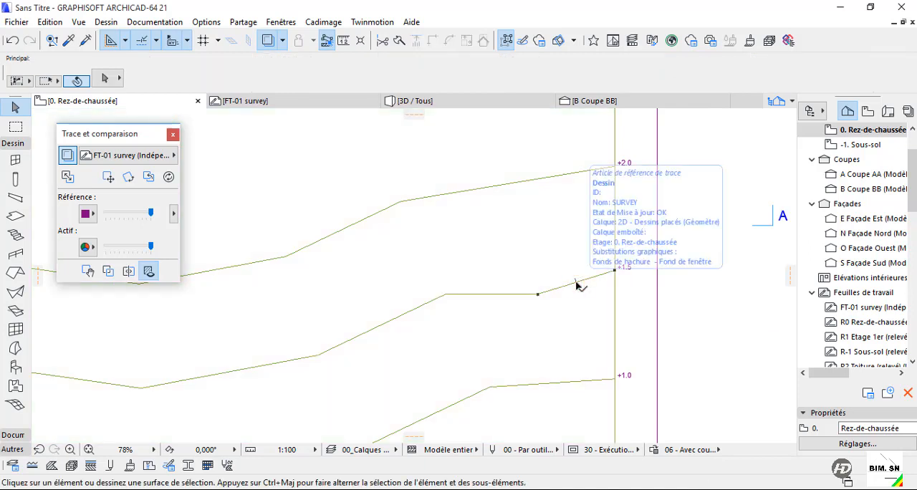
click(577, 284)
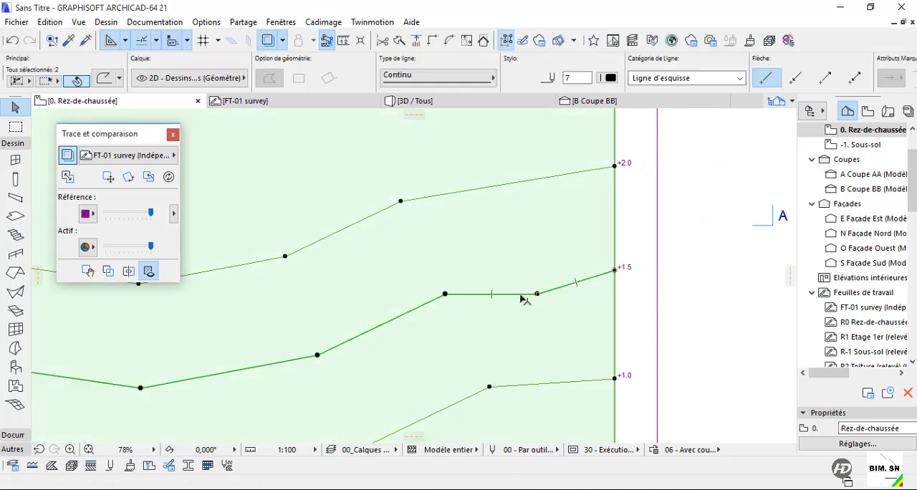
click(521, 294)
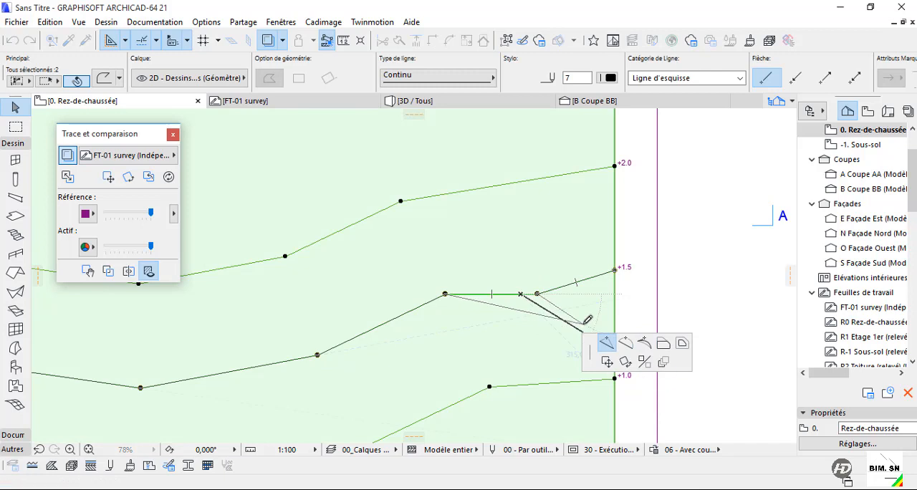
key(Escape)
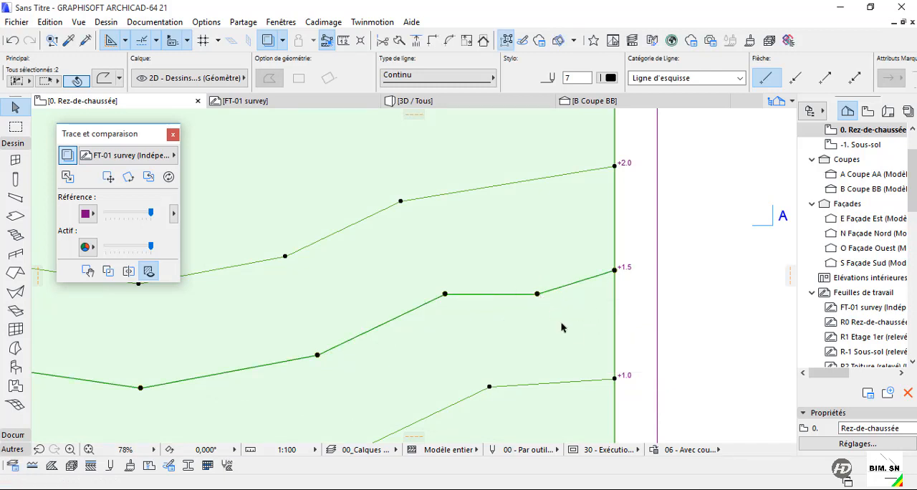
click(562, 326)
key(Escape)
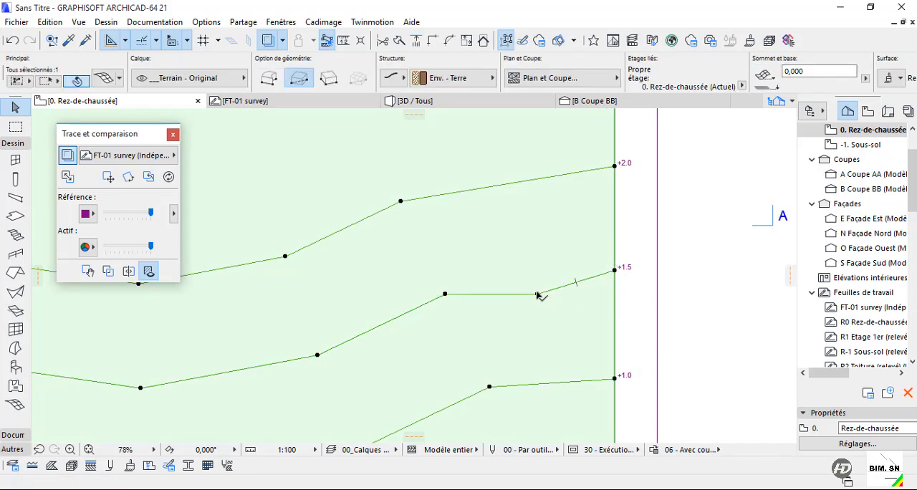
Set the mesh point heights of the +1.5 contour to 1,5 and of the +2.0 contour to 2, applied to all points.
click(537, 295)
click(537, 294)
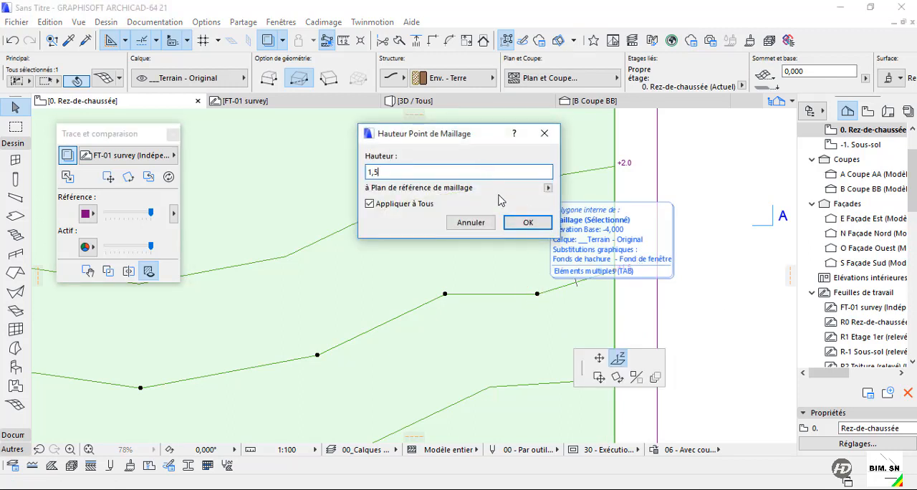
key(Return)
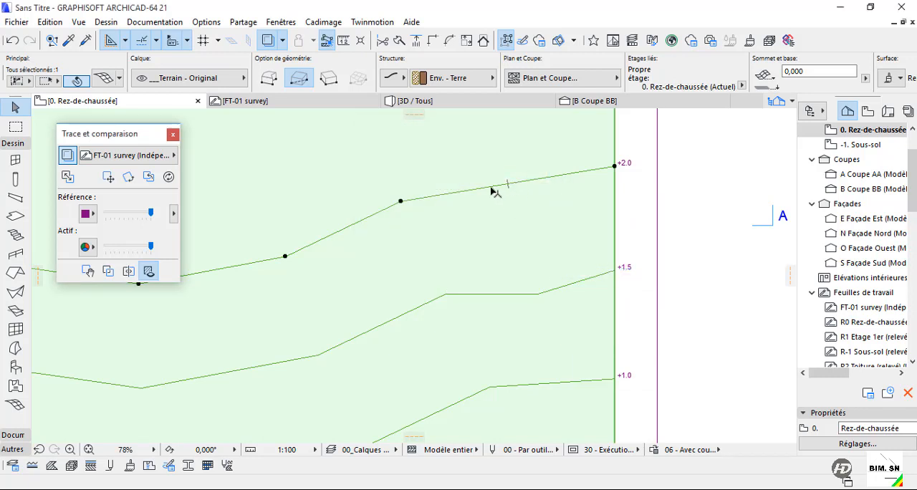
click(400, 203)
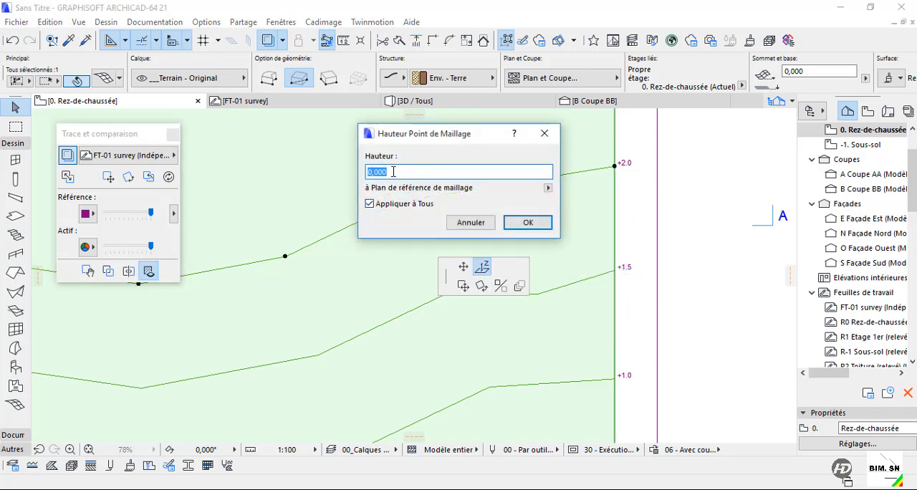
text(2)
key(Return)
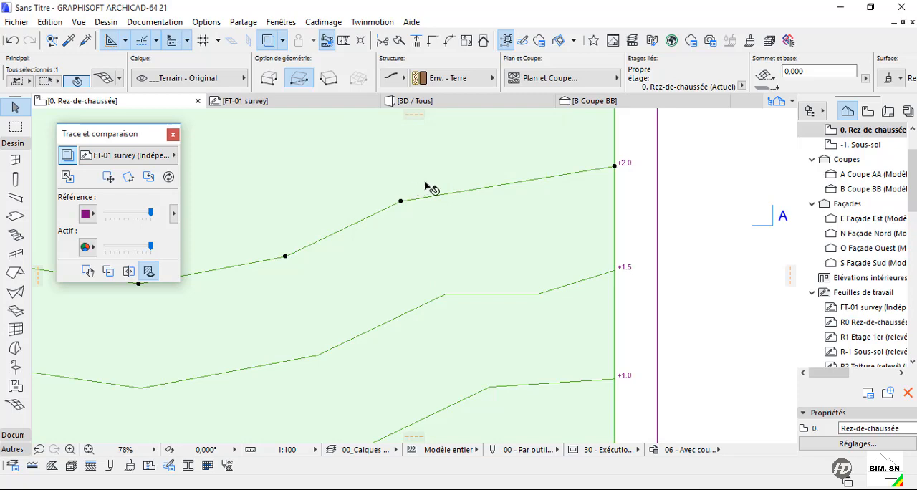
Examine the slope of the raised contours on the mesh in the 3D view.
scroll(430, 188, down, 5)
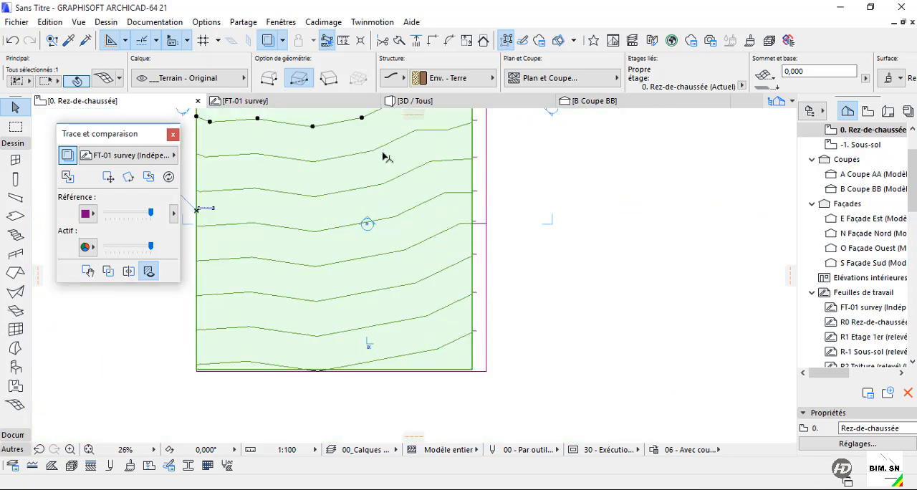
click(414, 100)
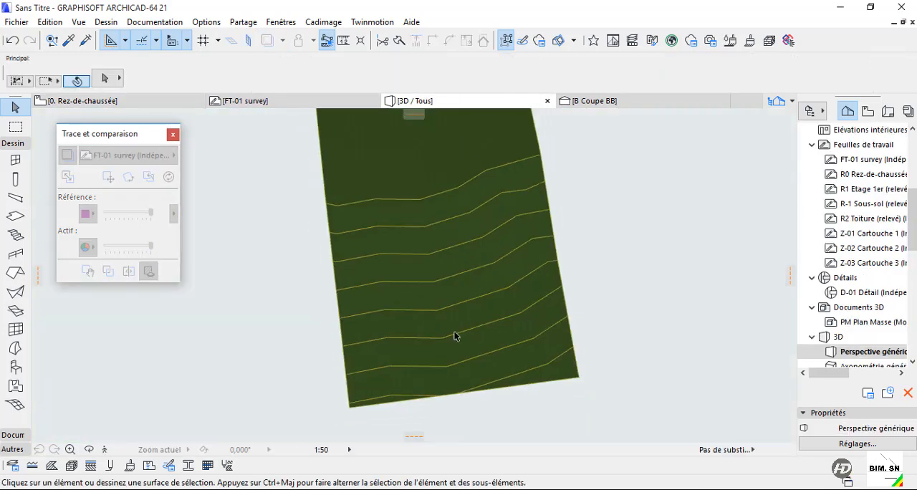
scroll(455, 335, down, 1)
shift+middle_drag(310, 355, 499, 294)
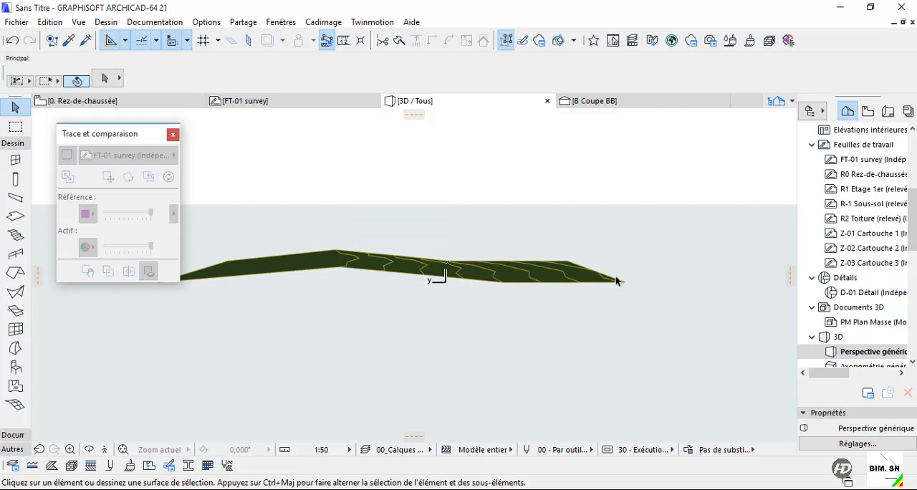
Return to the ground floor plan and set all mesh points of the first contour below 0.0 to -0.5.
click(171, 105)
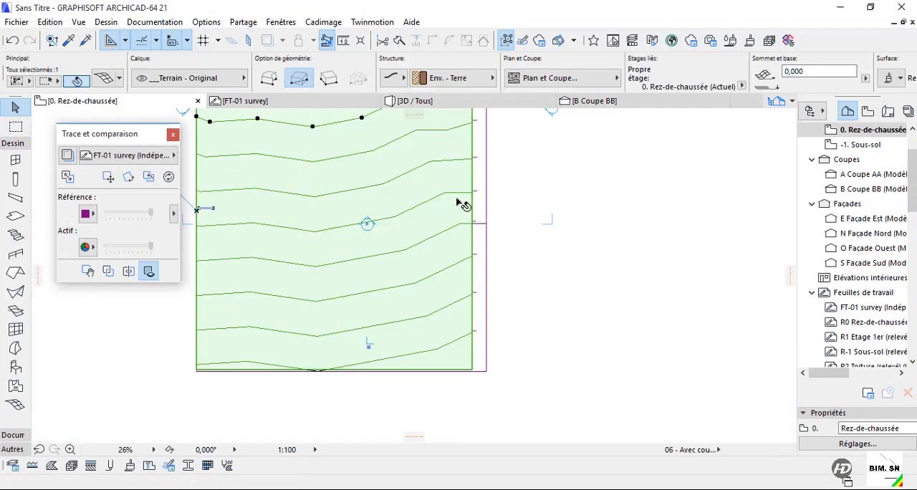
scroll(473, 293, up, 3)
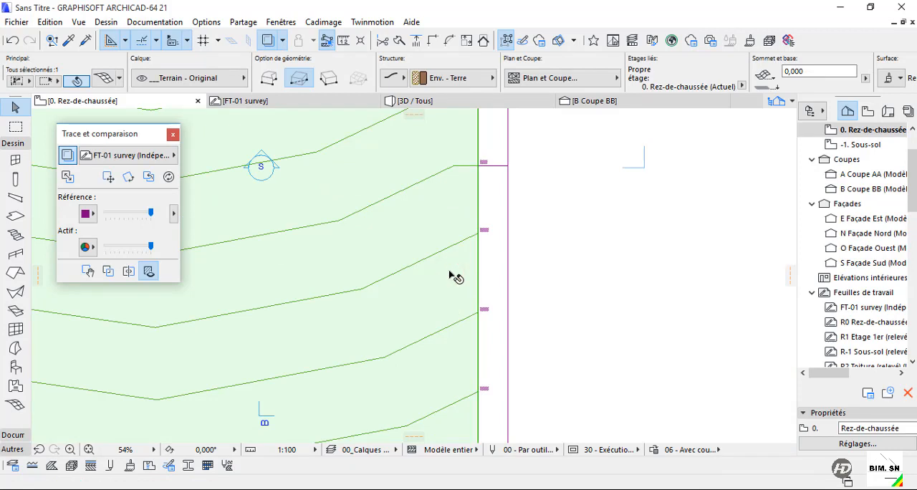
scroll(451, 272, up, 3)
scroll(481, 256, down, 3)
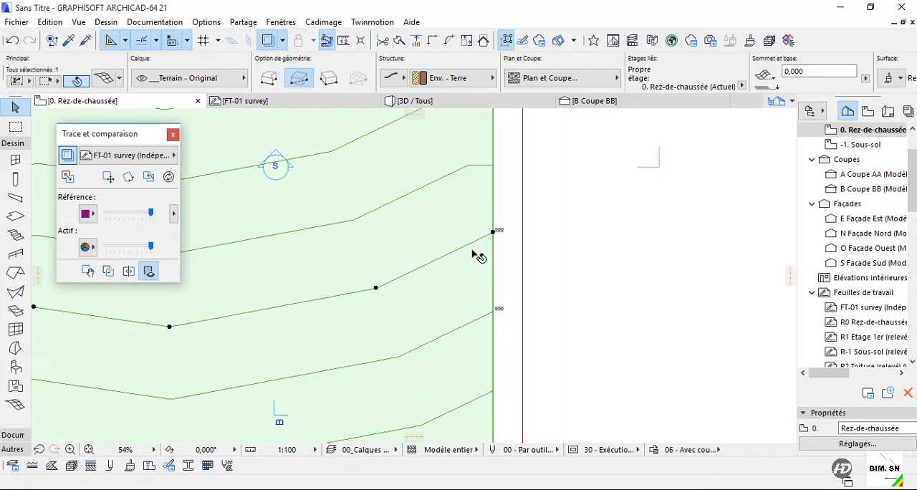
click(472, 242)
click(626, 342)
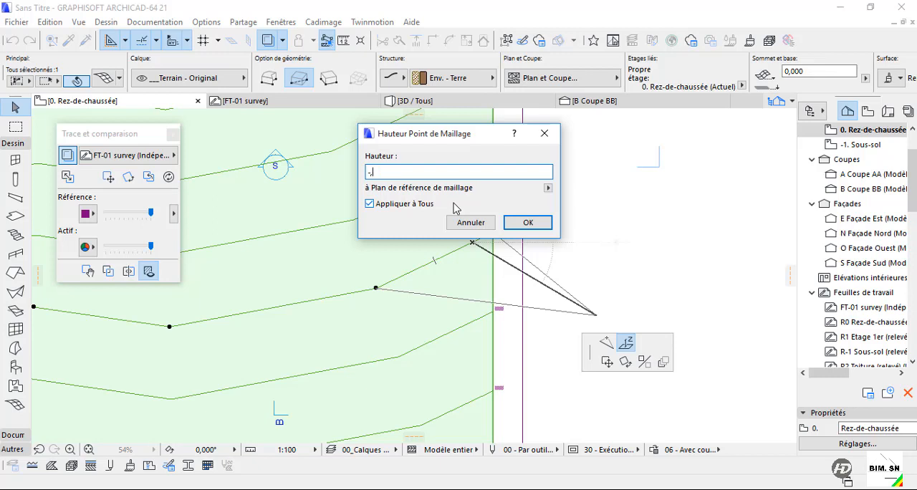
key(Return)
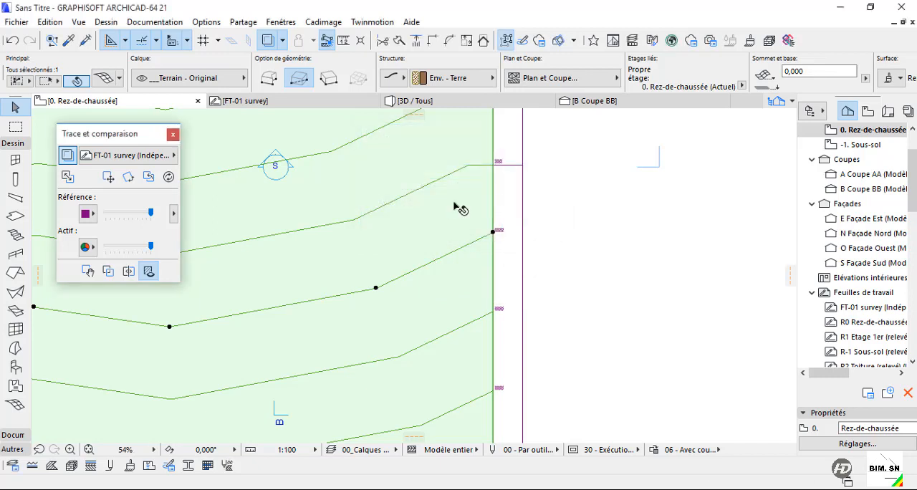
Set the mesh point height of the second contour below 0.0 to -1, applied to all its points.
click(440, 335)
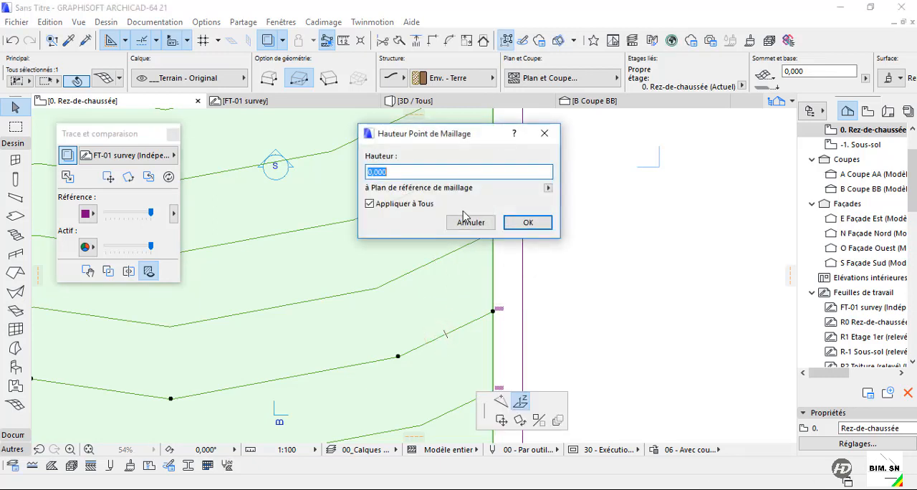
text(-1)
key(Return)
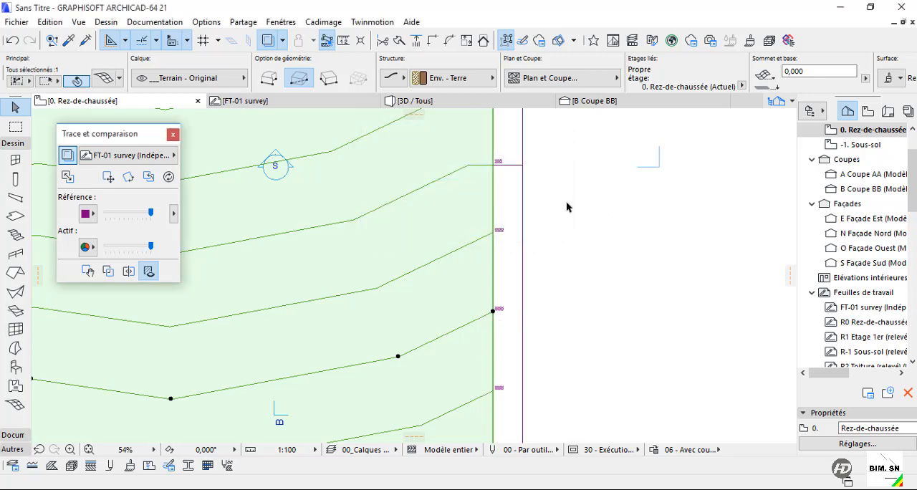
scroll(566, 204, down, 1)
middle_drag(637, 320, 638, 181)
click(473, 237)
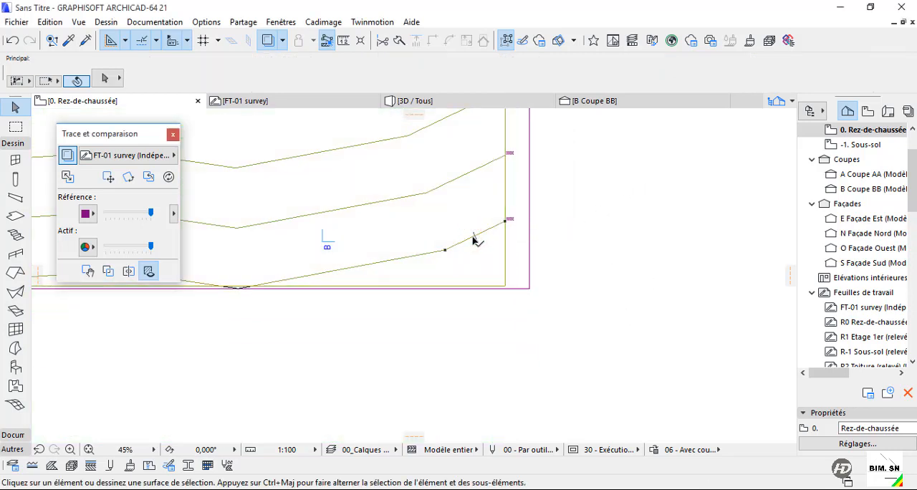
drag(473, 237, 451, 251)
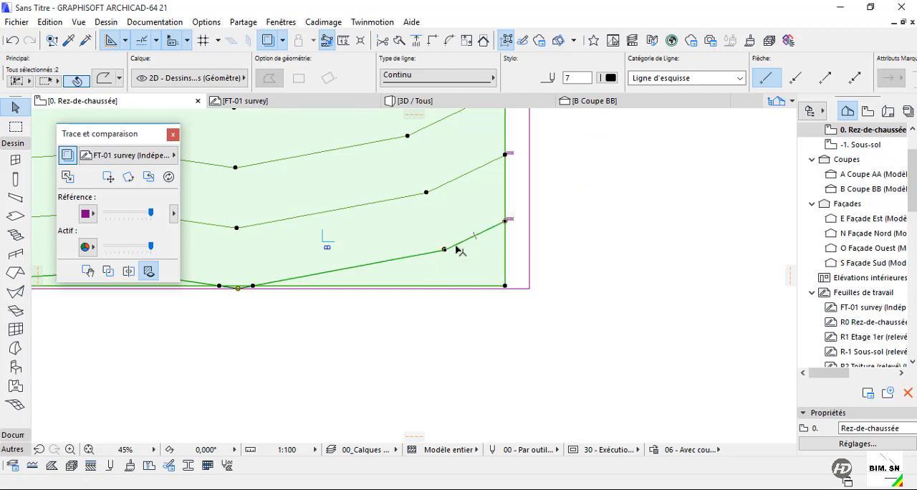
click(456, 246)
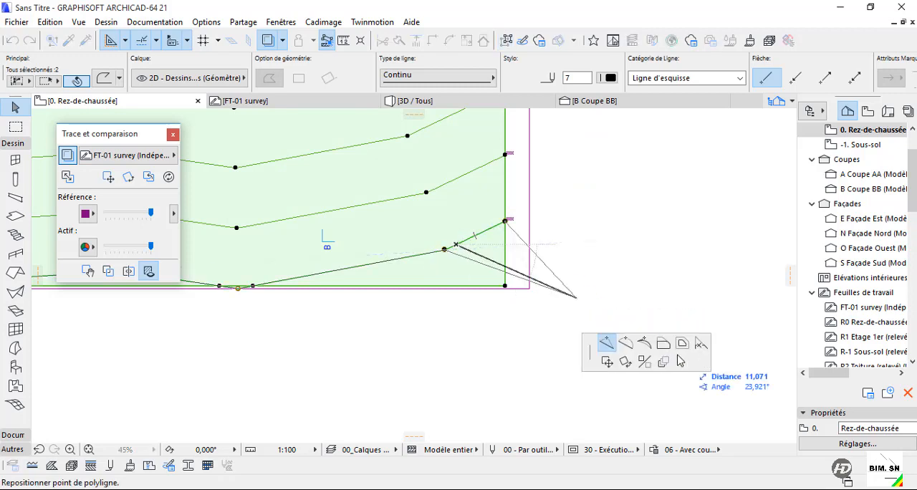
key(Escape)
click(444, 250)
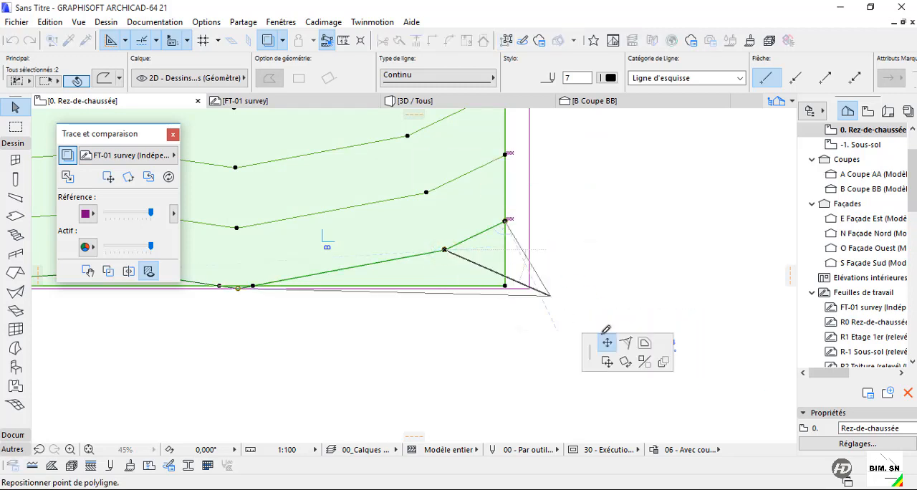
key(Escape)
key(Escape)
Set the mesh points on the eastern part of the lowest contour to height -1,5, applied to all, and check the terrain in 3D.
click(454, 265)
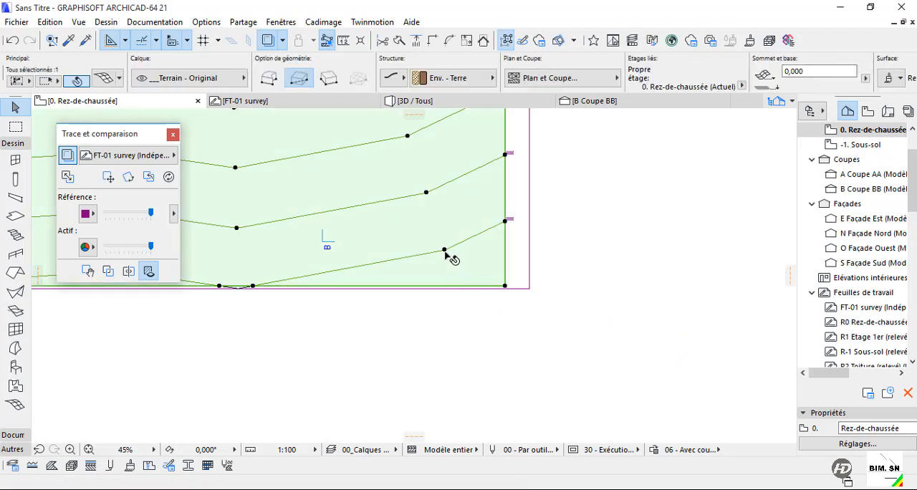
click(444, 250)
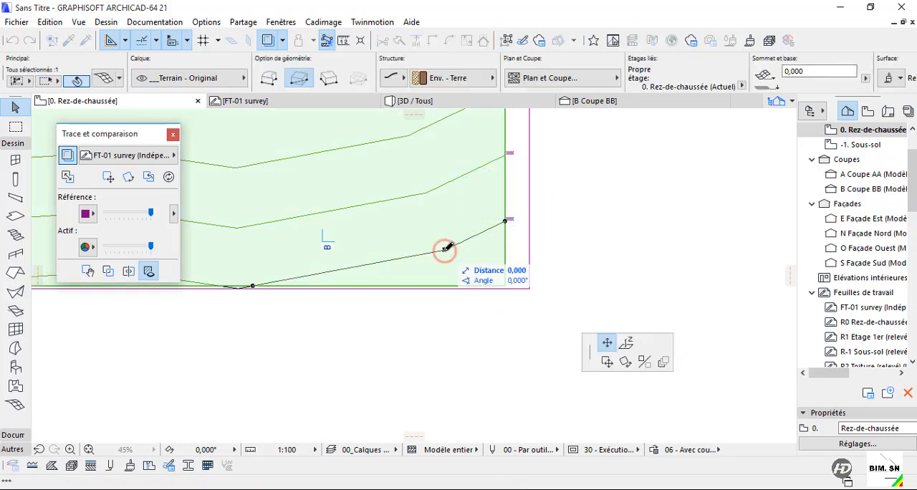
click(626, 342)
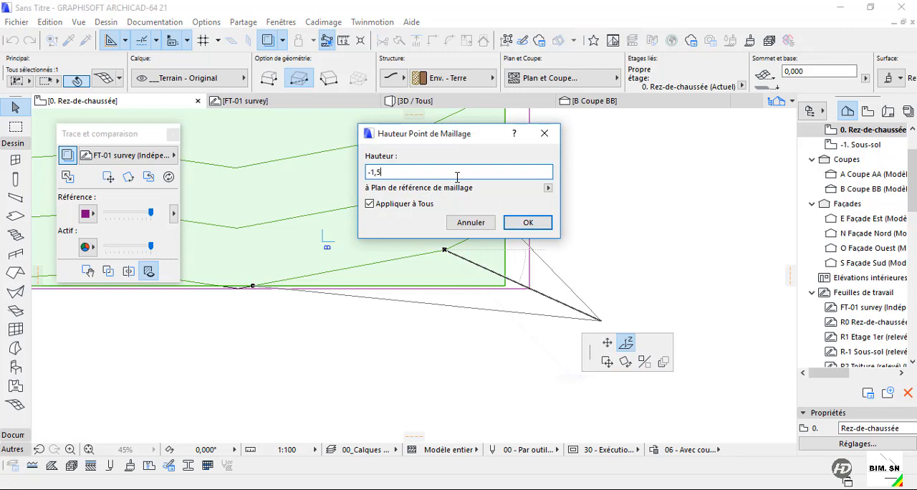
text(-1,5)
key(Return)
click(714, 286)
scroll(645, 339, down, 4)
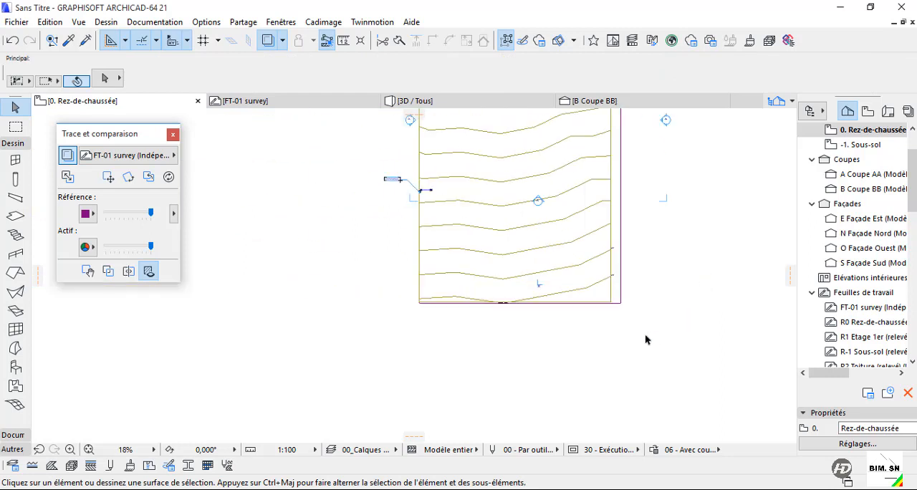
scroll(644, 340, down, 3)
middle_drag(430, 379, 361, 423)
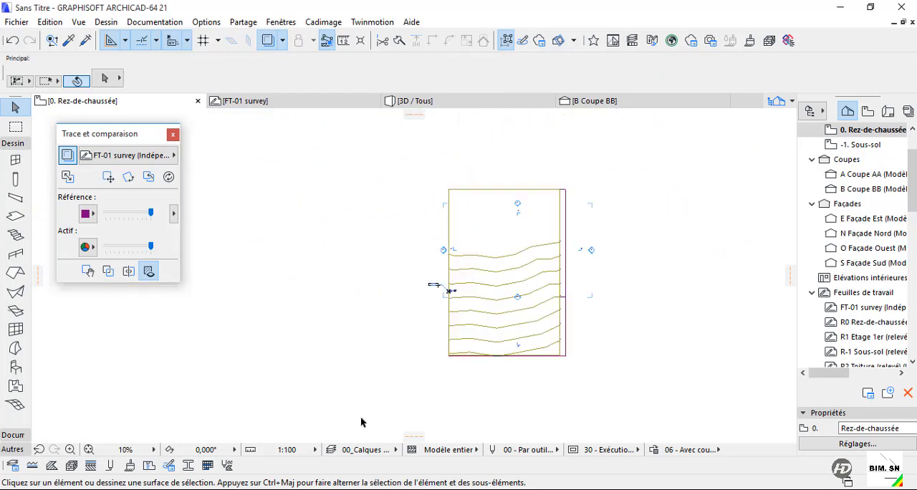
key(F3)
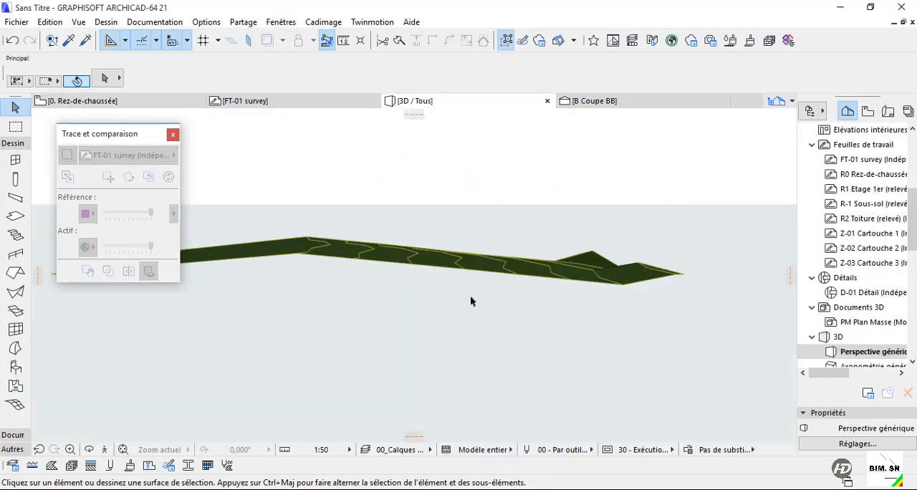
shift+middle_drag(571, 368, 170, 385)
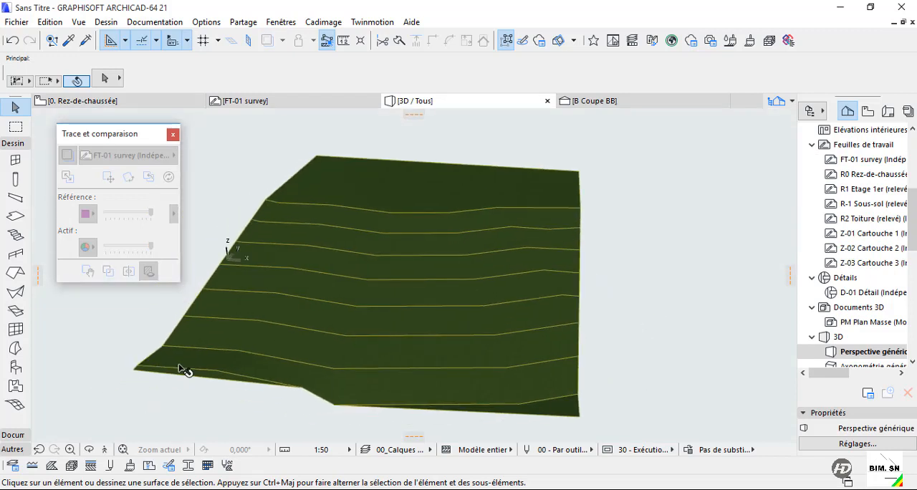
On the ground floor plan, set the remaining western part of the lowest contour to its surveyed -1.5 elevation, applied to all its points.
click(135, 100)
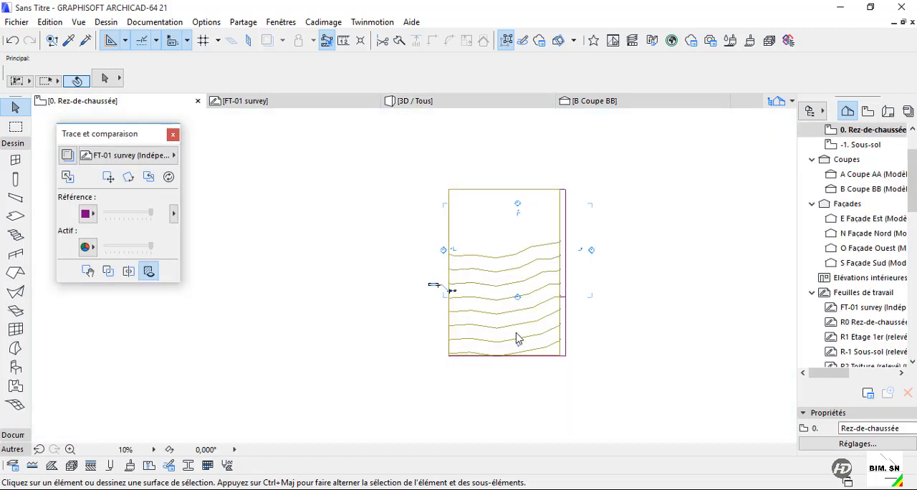
scroll(493, 366, up, 3)
scroll(538, 364, up, 1)
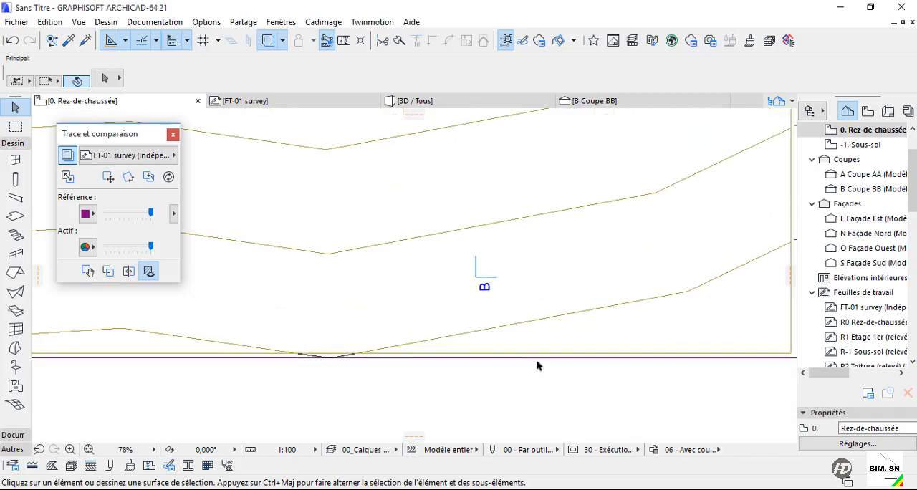
scroll(406, 356, up, 2)
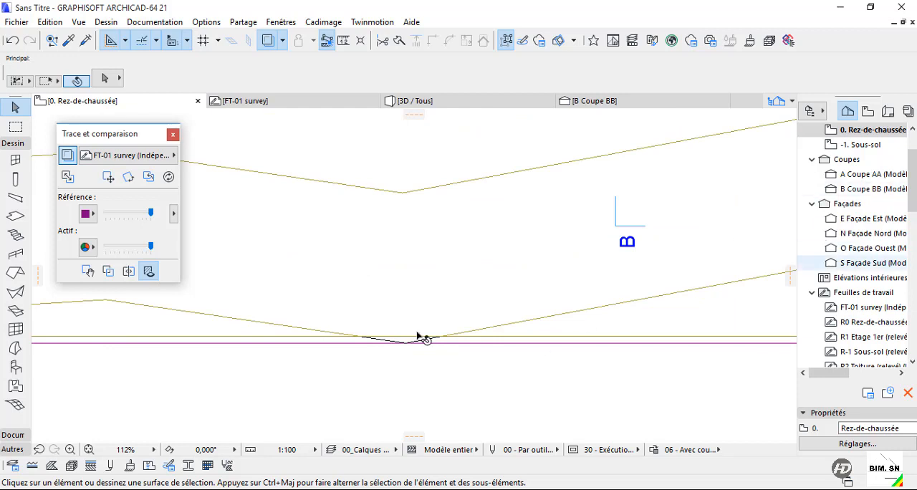
scroll(268, 325, down, 2)
scroll(337, 333, down, 2)
scroll(559, 270, up, 3)
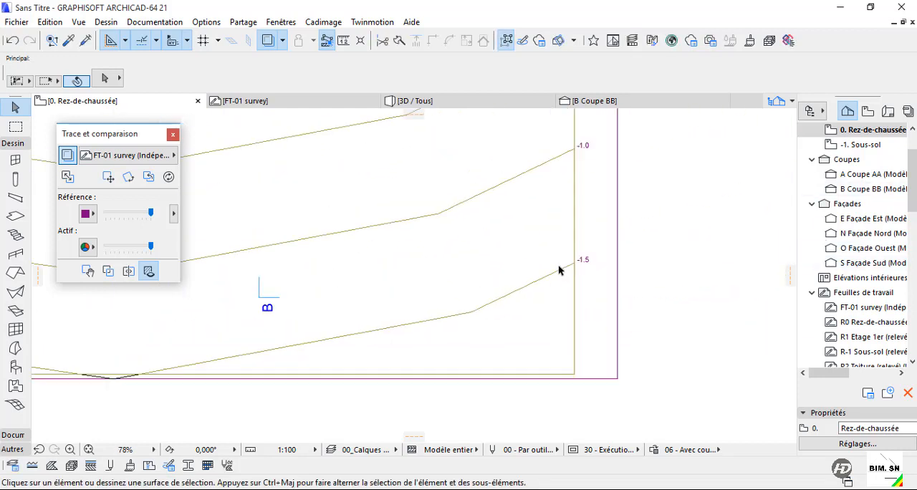
middle_drag(216, 378, 672, 340)
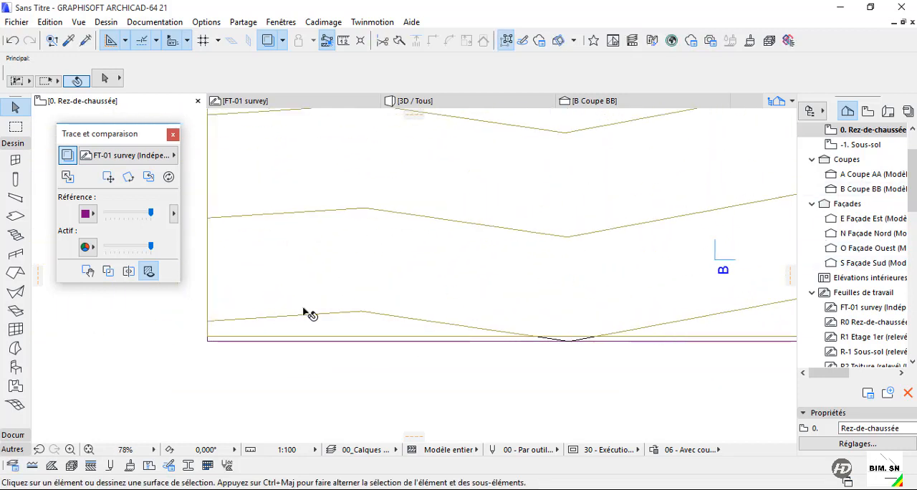
click(305, 309)
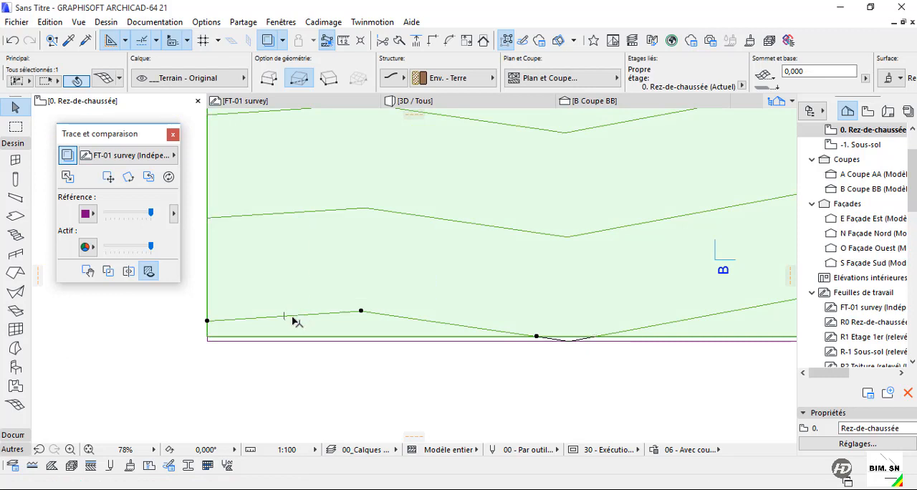
click(294, 314)
click(625, 344)
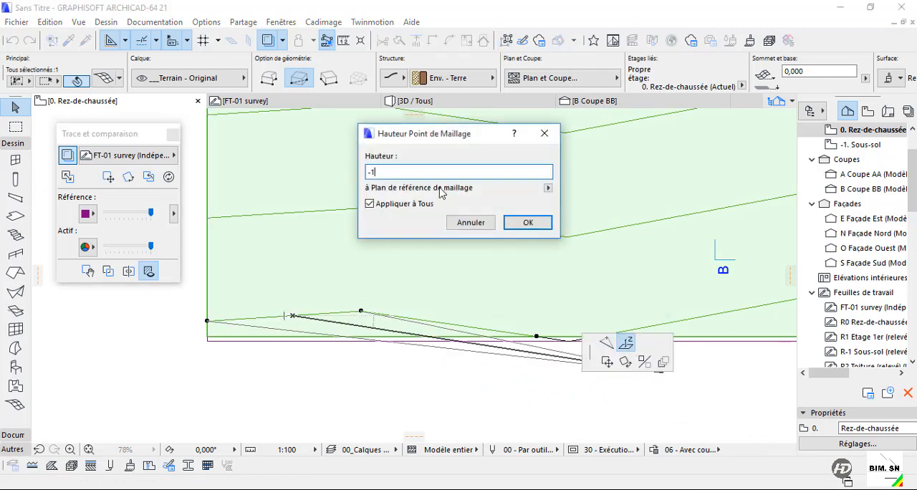
key(Return)
scroll(315, 392, down, 2)
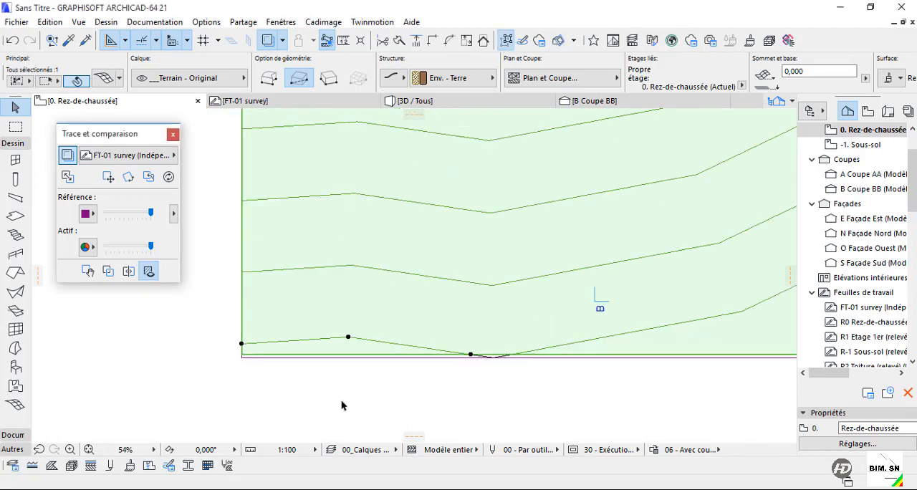
Examine the terrain slope in the 3D view, and inspect the mesh's corner points beyond the contours on the ground floor plan.
click(467, 102)
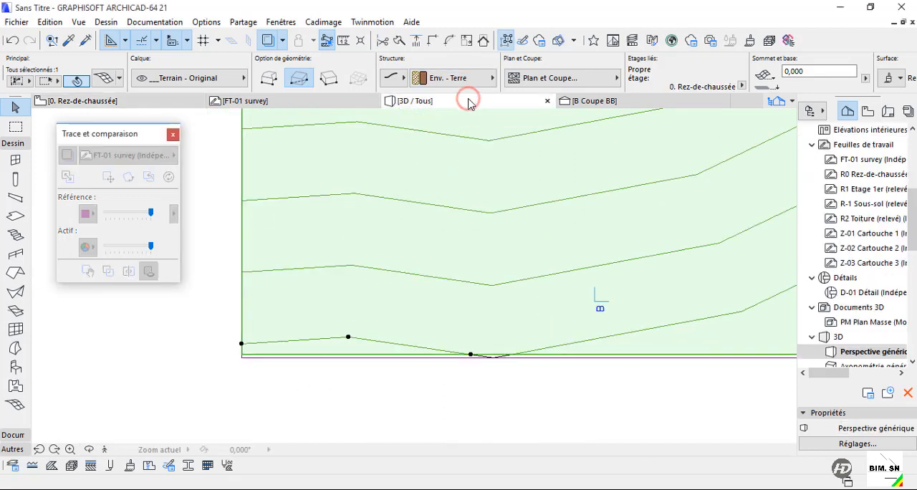
shift+middle_drag(153, 377, 582, 347)
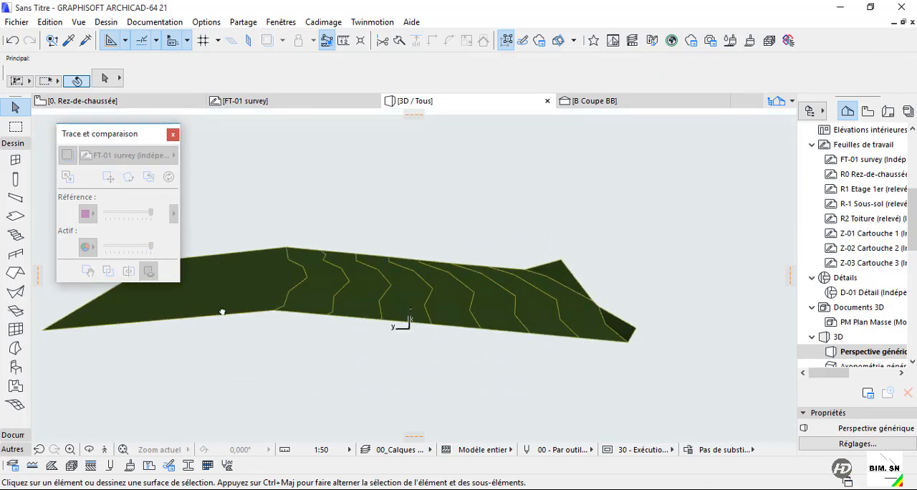
middle_drag(222, 312, 317, 342)
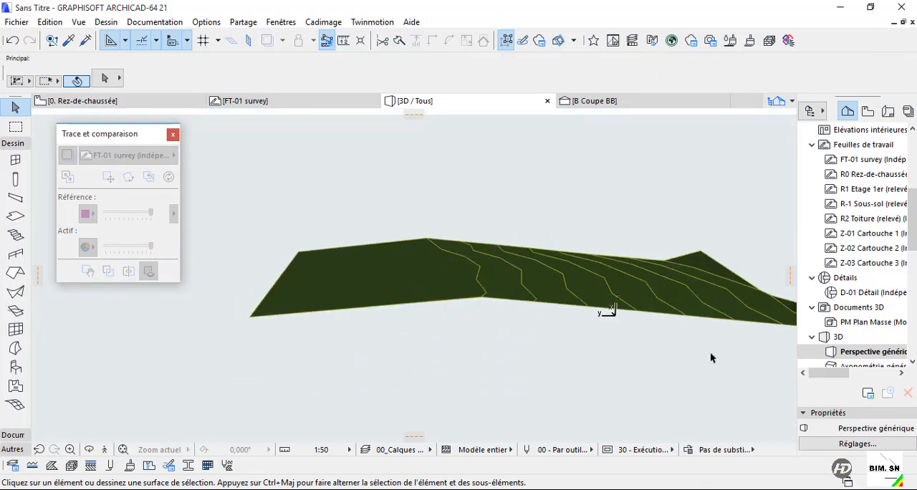
middle_drag(725, 310, 586, 310)
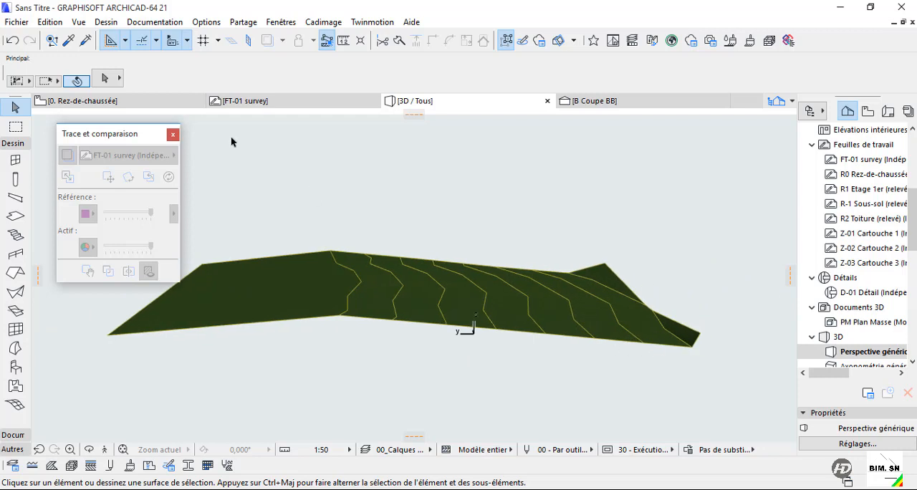
click(164, 102)
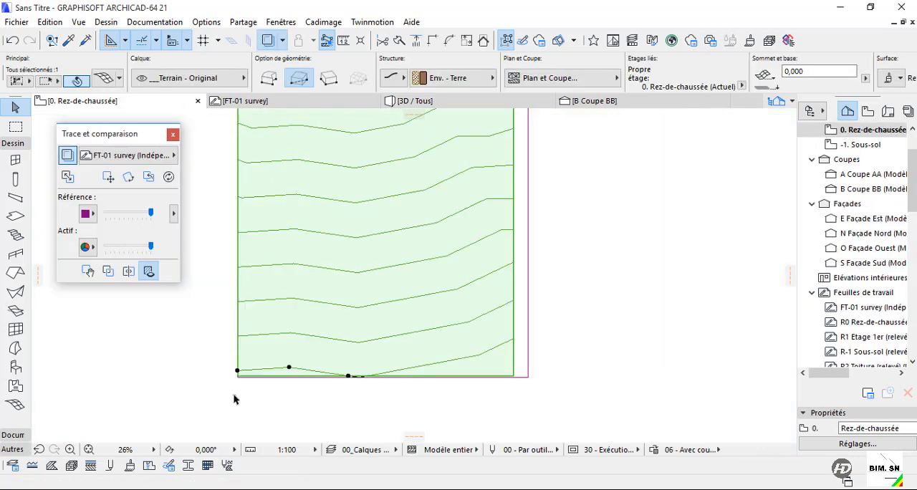
click(220, 391)
scroll(354, 372, down, 4)
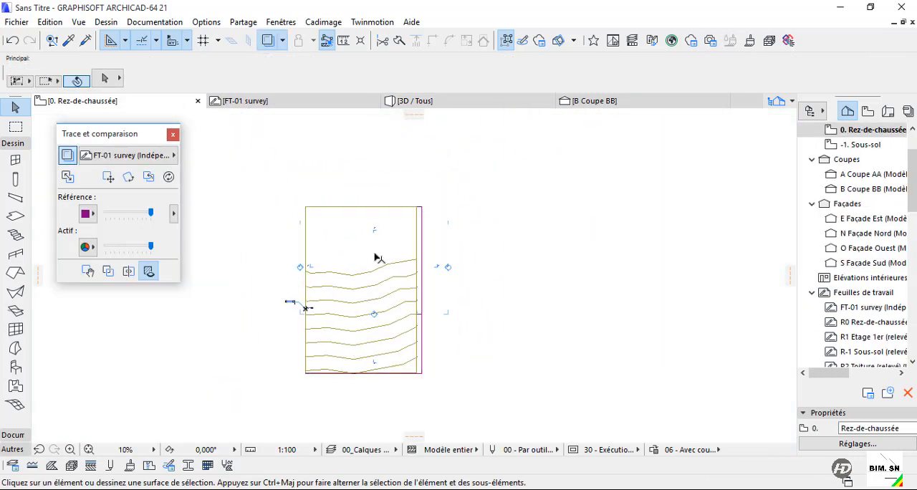
scroll(369, 262, up, 3)
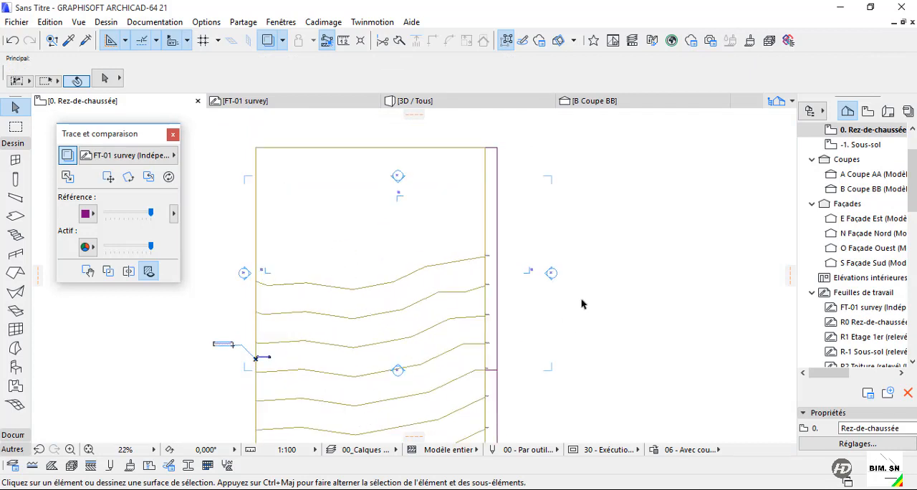
click(251, 145)
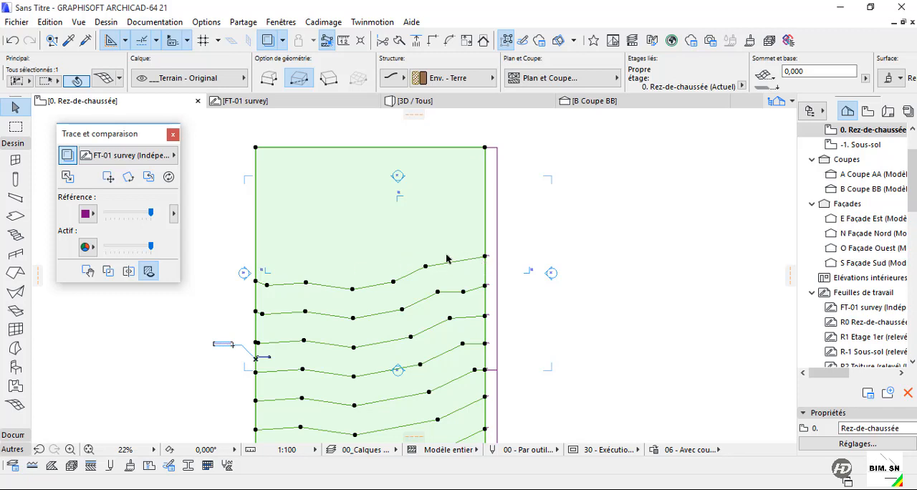
scroll(437, 228, down, 2)
scroll(361, 369, up, 3)
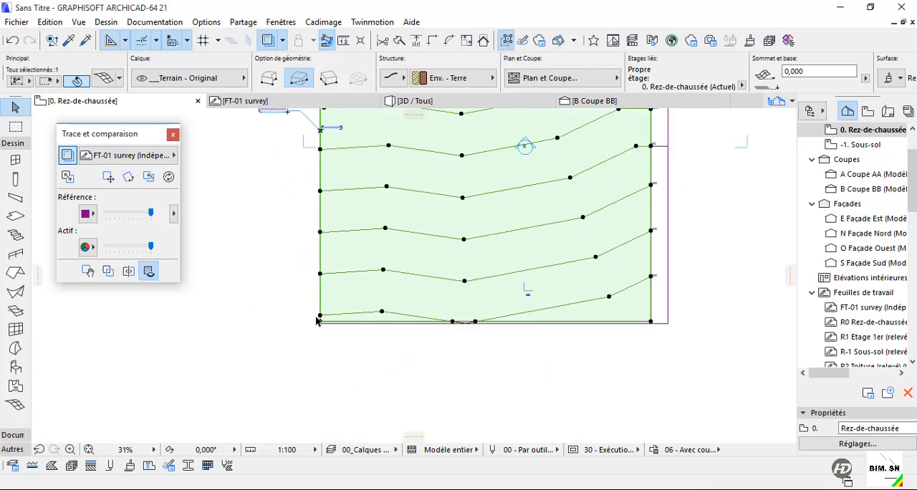
scroll(316, 320, up, 2)
scroll(297, 331, down, 1)
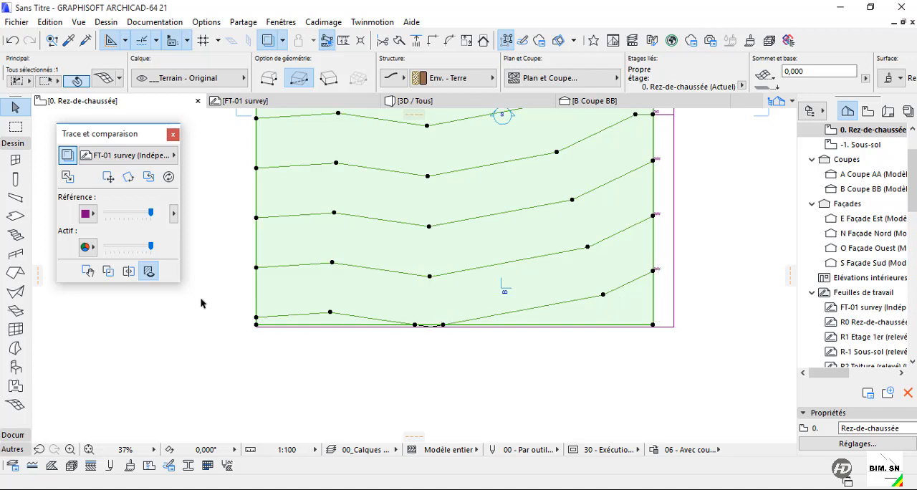
scroll(202, 307, down, 2)
click(217, 340)
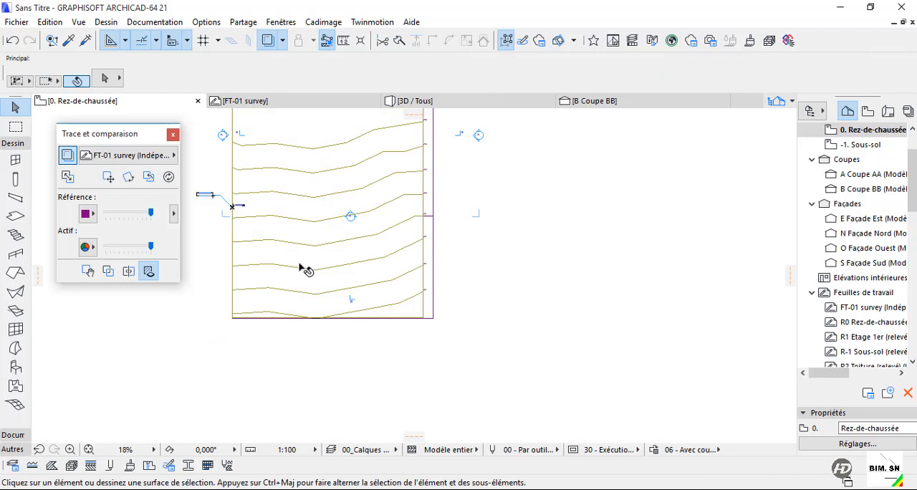
middle_drag(313, 248, 338, 336)
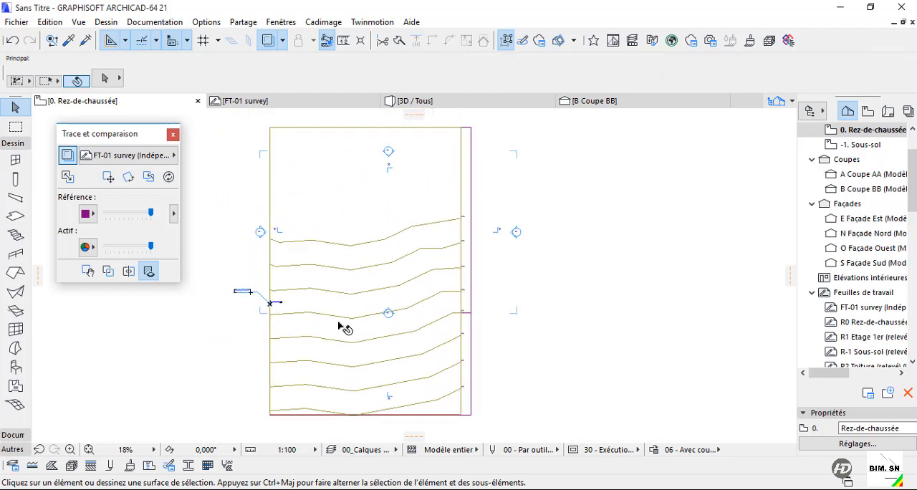
In the 3D view, raise the two mesh corners beyond the highest contour to that contour's elevation of 2,000.
click(499, 107)
shift+middle_drag(449, 231, 419, 273)
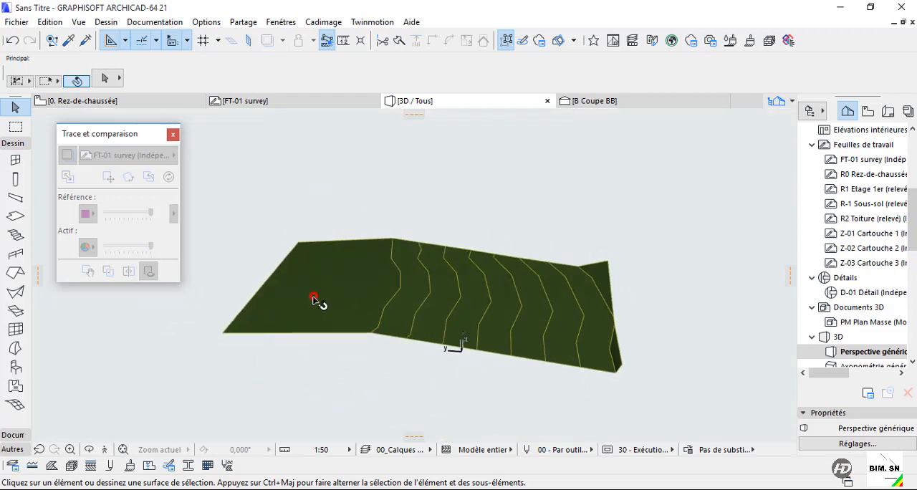
click(313, 300)
click(224, 335)
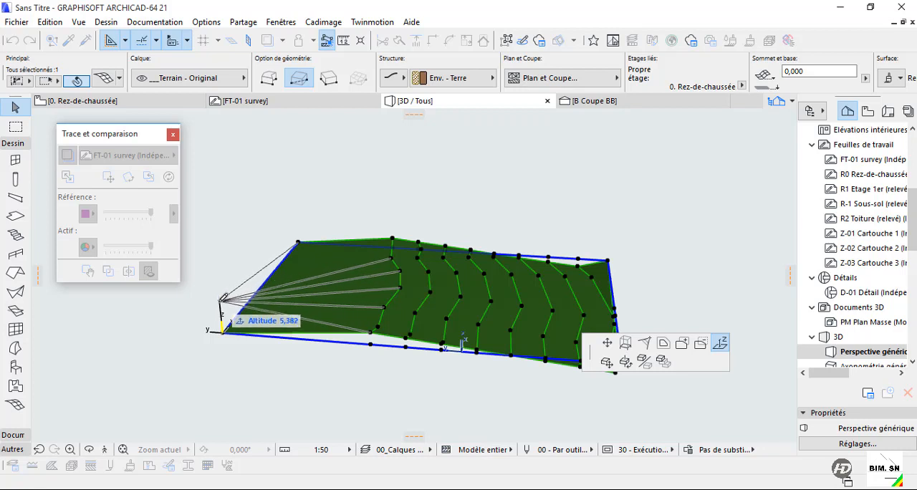
click(372, 334)
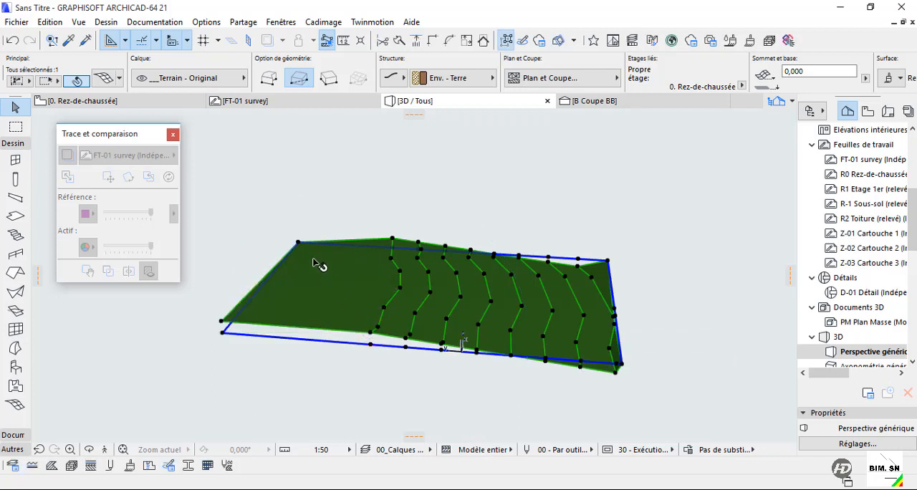
click(298, 242)
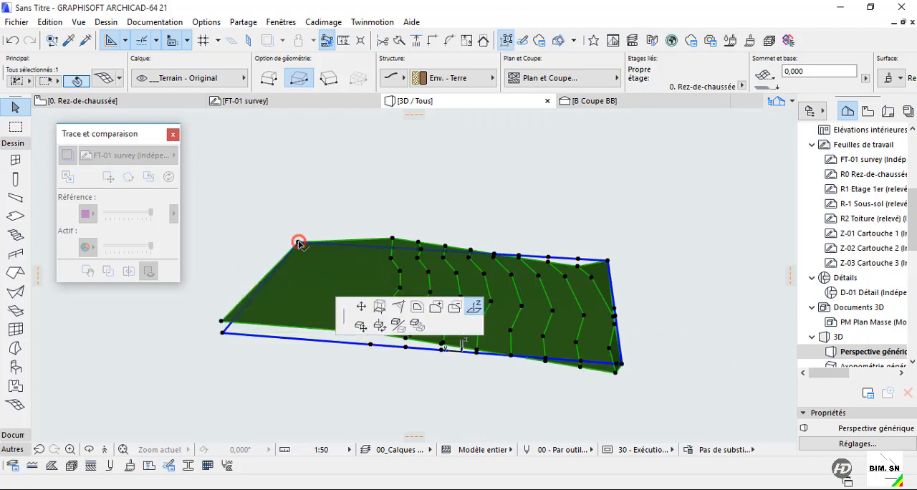
click(396, 235)
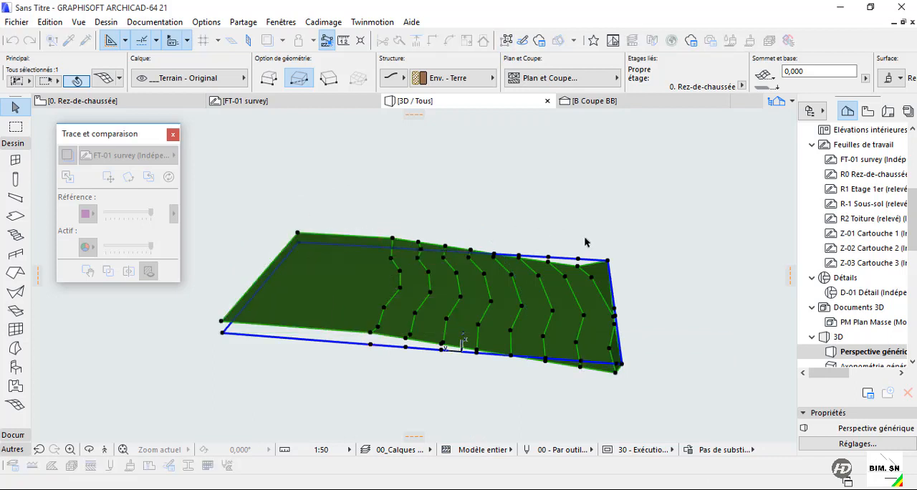
Lower the two mesh corners beyond the lowest contour to that contour's level and check the resulting slope.
scroll(544, 301, up, 5)
click(558, 348)
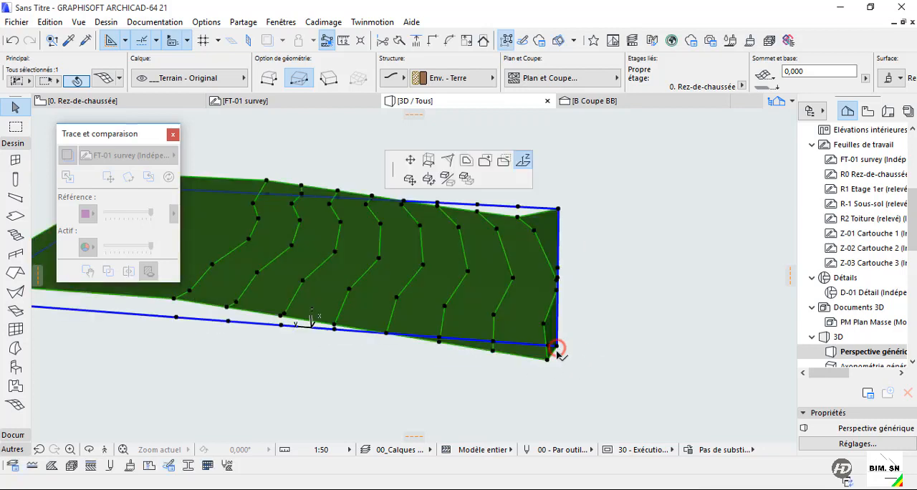
click(556, 356)
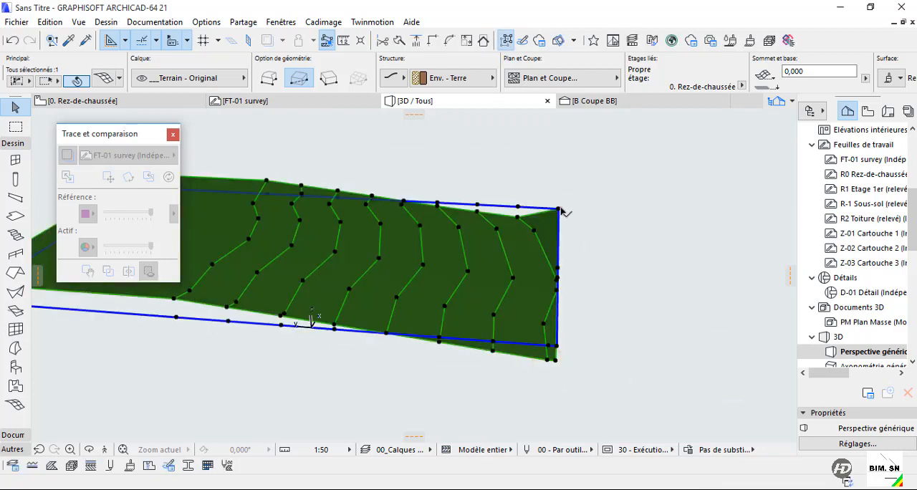
click(559, 208)
click(557, 219)
scroll(584, 322, up, 3)
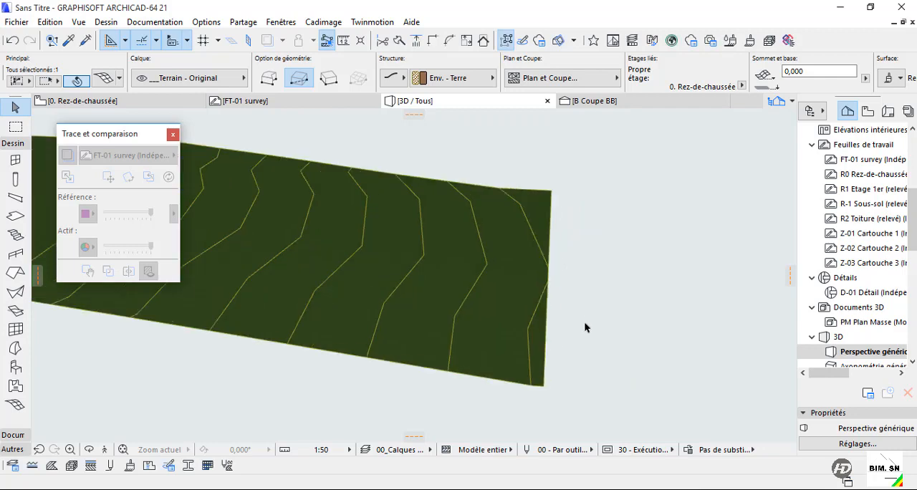
mouse_move(584, 327)
shift+middle_down()
mouse_move(565, 376)
mouse_move(432, 289)
mouse_move(449, 320)
shift+middle_up()
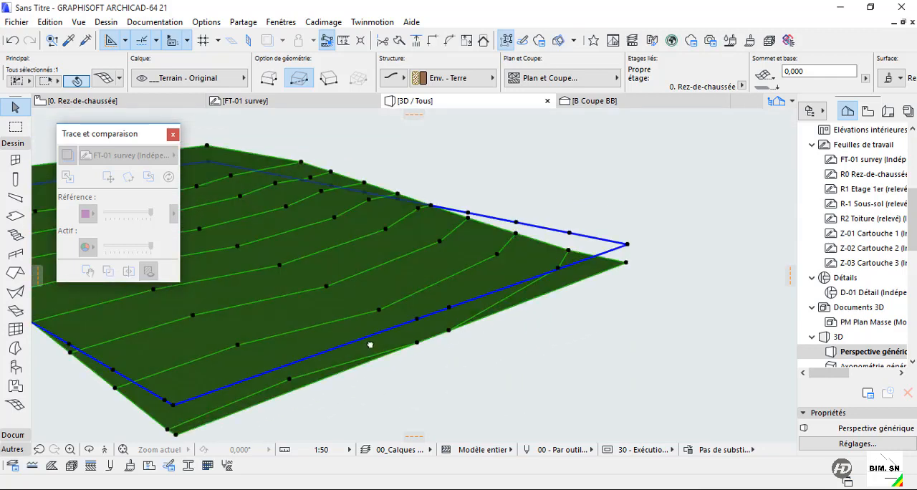
shift+middle_drag(370, 345, 615, 365)
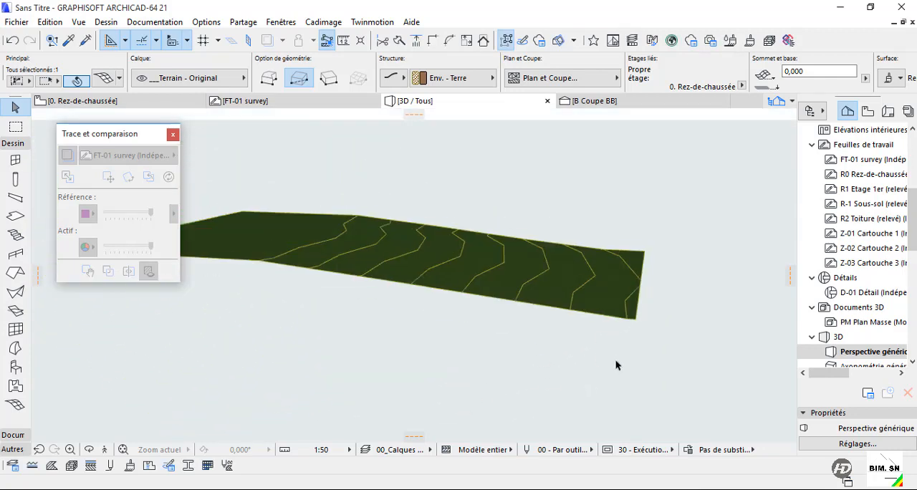
click(537, 371)
shift+middle_drag(600, 307, 357, 374)
shift+middle_drag(363, 373, 580, 356)
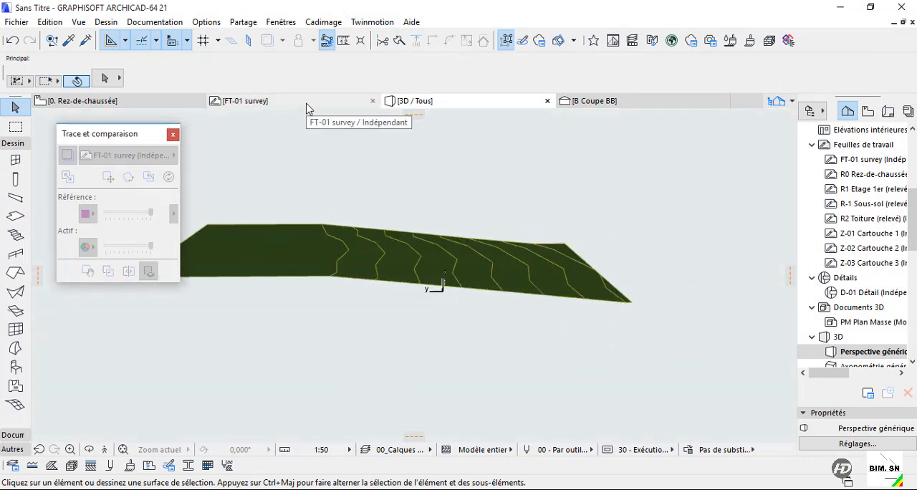
Select the terrain mesh on the ground floor plan and display only that selection in 3D.
click(179, 103)
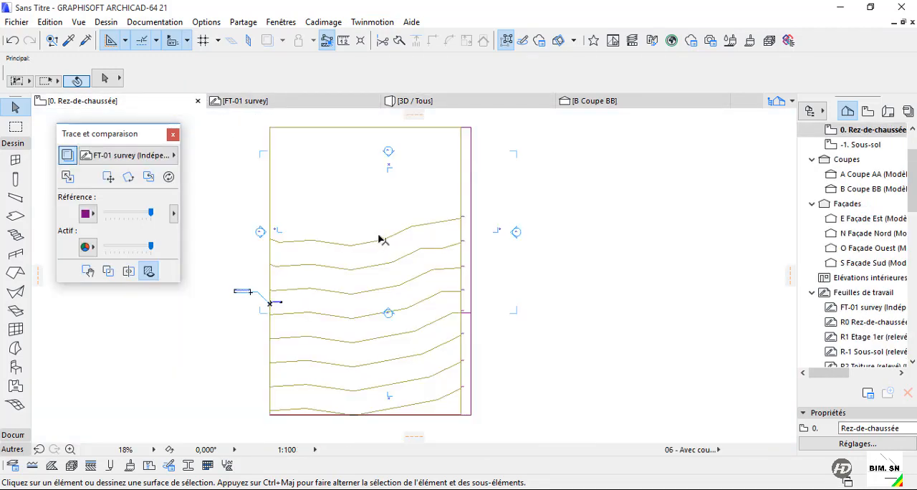
click(614, 226)
scroll(570, 288, down, 3)
click(620, 269)
click(592, 258)
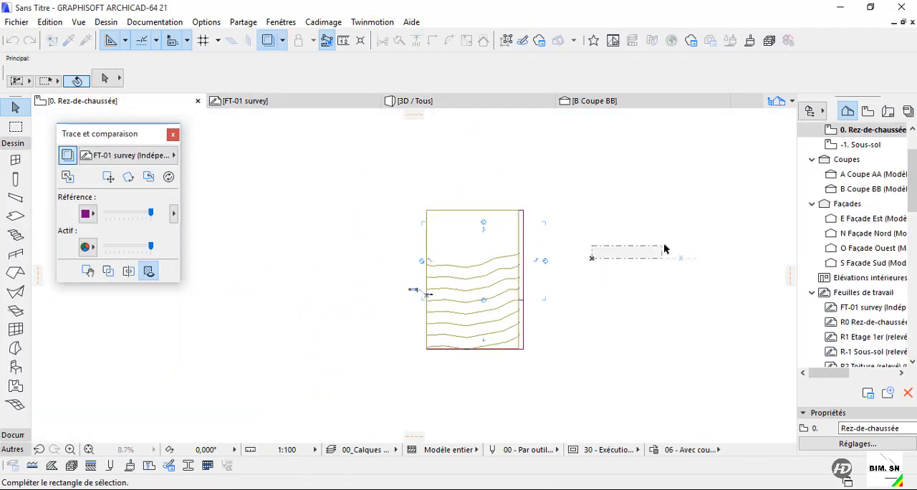
click(665, 248)
click(480, 243)
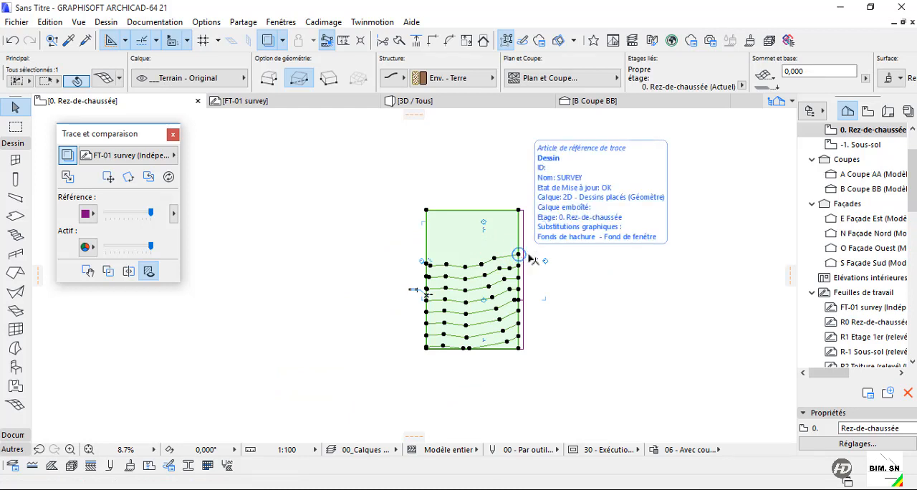
key(F5)
Change the selected terrain mesh's structure from a surface only to a solid body.
click(303, 236)
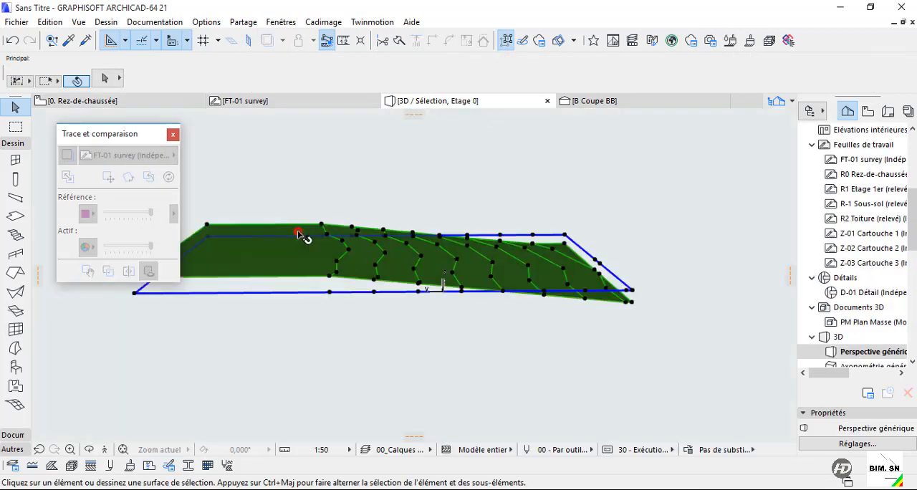
click(466, 78)
click(392, 79)
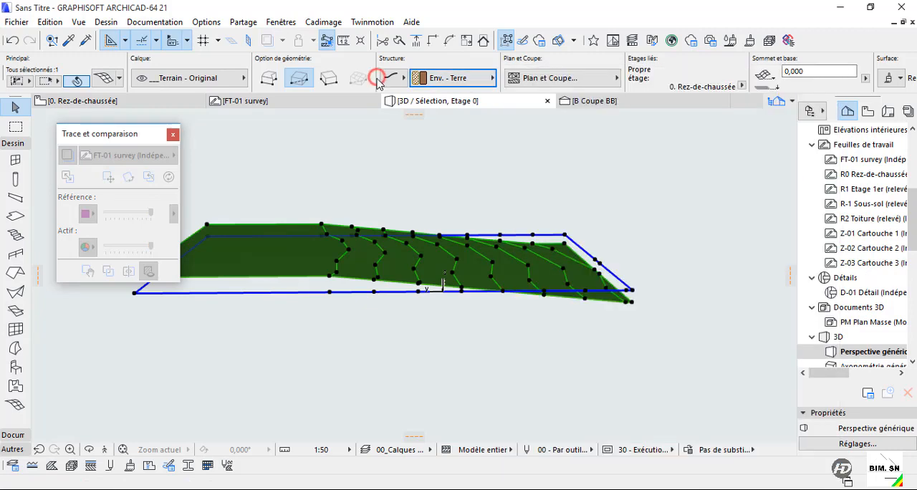
click(454, 75)
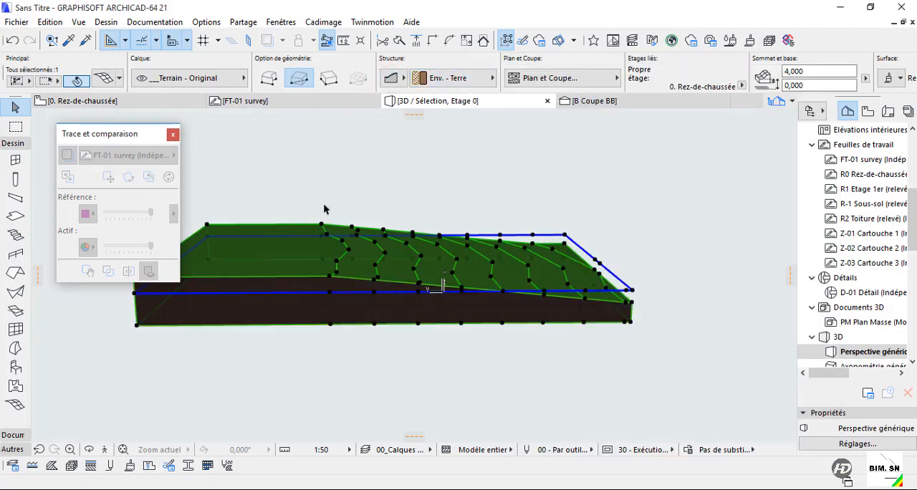
Examine the solid terrain in 3D from several sides, checking its contour lines, slope and earth edges.
shift+middle_drag(309, 372, 396, 229)
shift+middle_drag(523, 244, 439, 267)
click(701, 233)
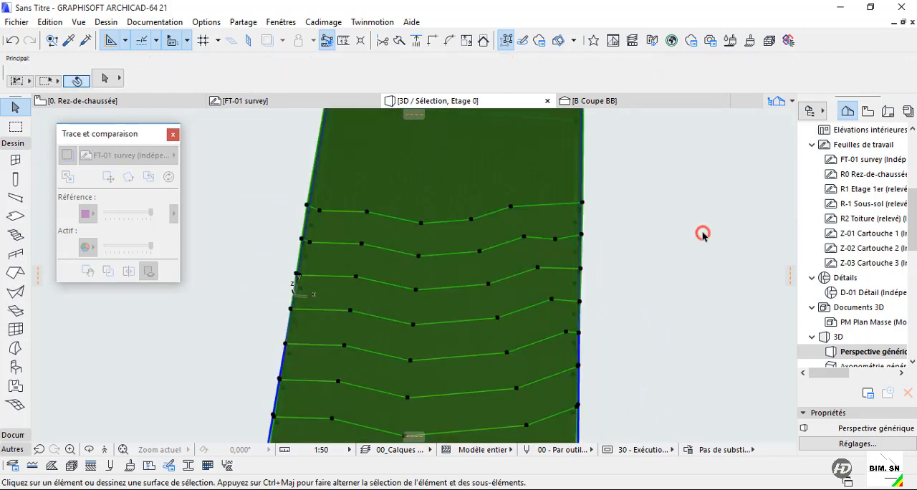
shift+middle_drag(483, 266, 356, 306)
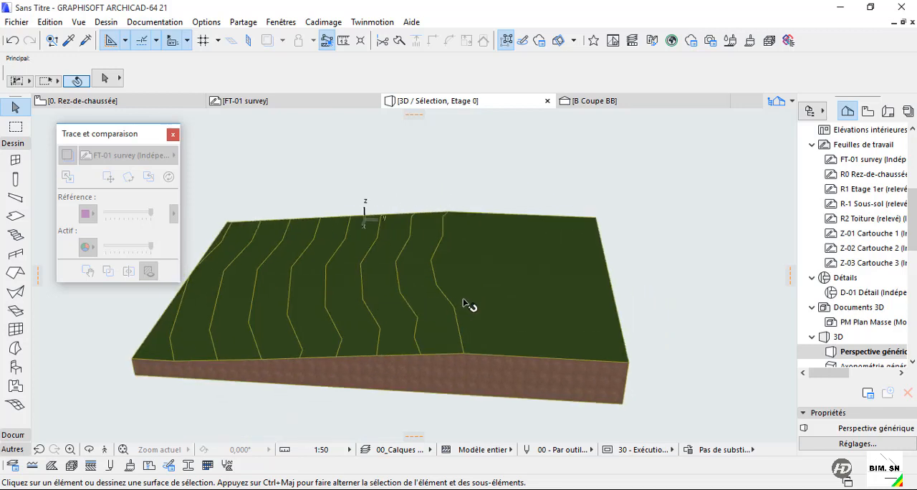
mouse_move(469, 305)
shift+middle_down()
mouse_move(387, 326)
mouse_move(487, 302)
mouse_move(479, 303)
shift+middle_up()
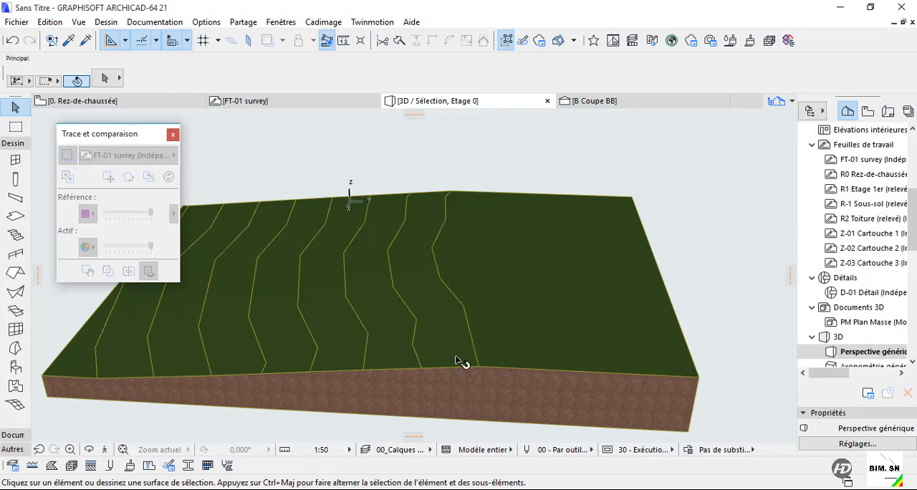
scroll(472, 272, down, 2)
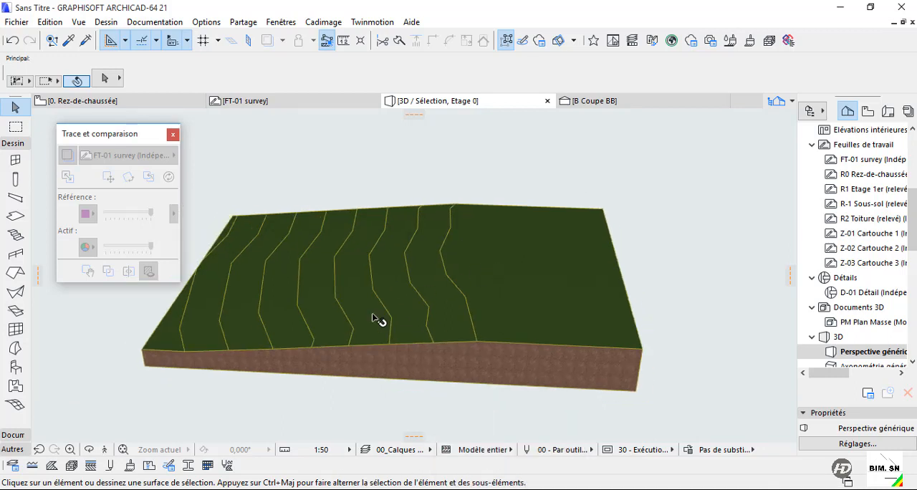
shift+middle_drag(392, 340, 677, 334)
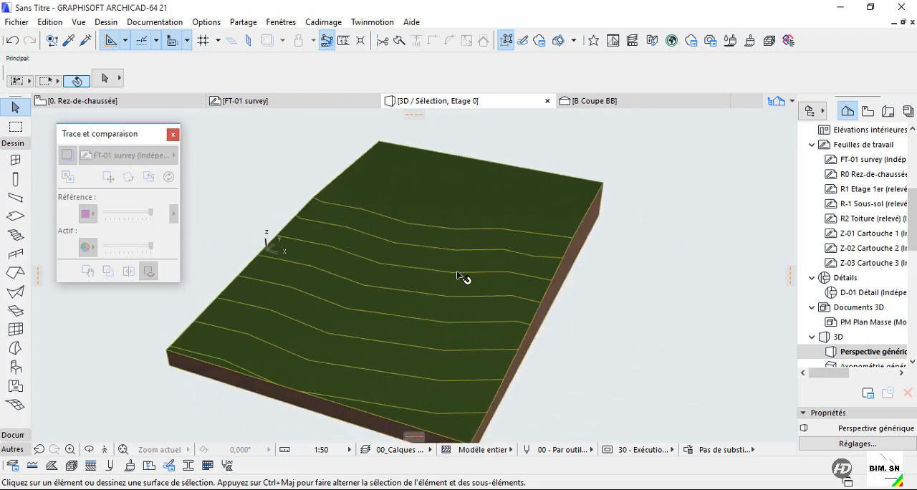
shift+middle_drag(462, 277, 435, 255)
shift+middle_drag(385, 301, 367, 220)
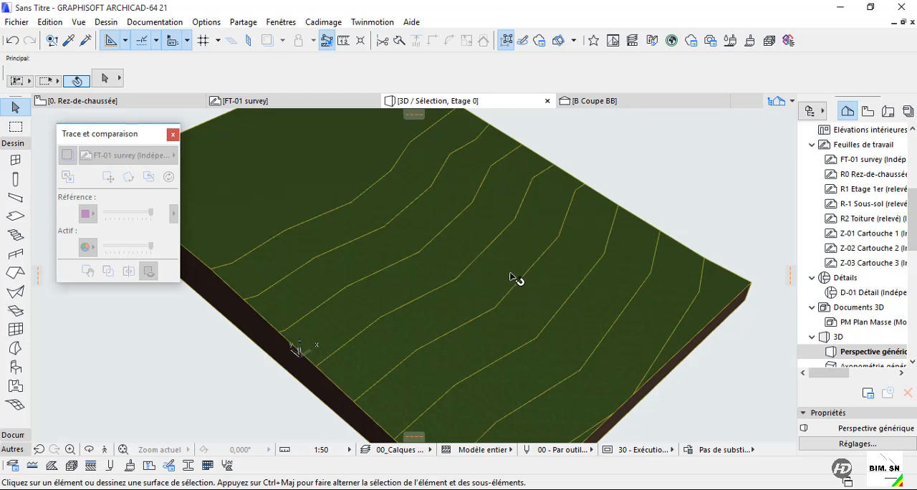
scroll(514, 277, down, 3)
shift+middle_drag(601, 289, 294, 264)
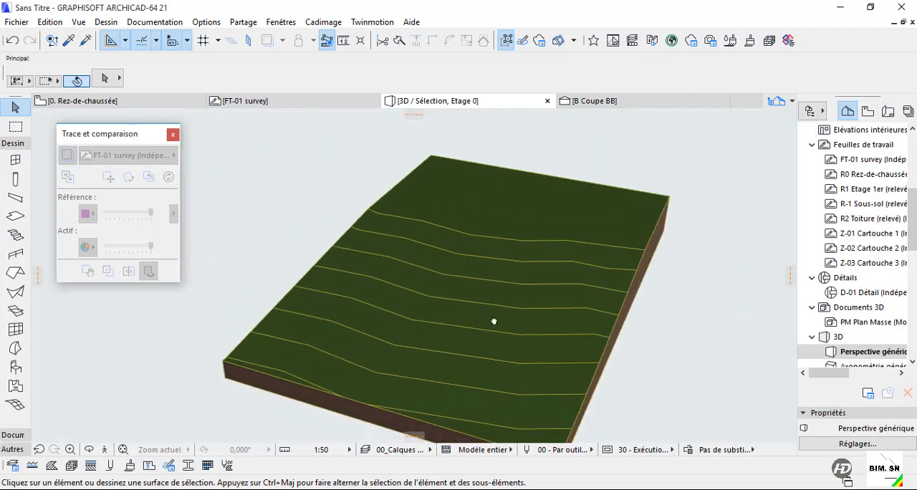
mouse_move(494, 322)
shift+middle_down()
mouse_move(337, 246)
mouse_move(597, 286)
mouse_move(533, 297)
mouse_move(497, 271)
mouse_move(423, 248)
mouse_move(487, 255)
mouse_move(403, 276)
mouse_move(583, 275)
shift+middle_up()
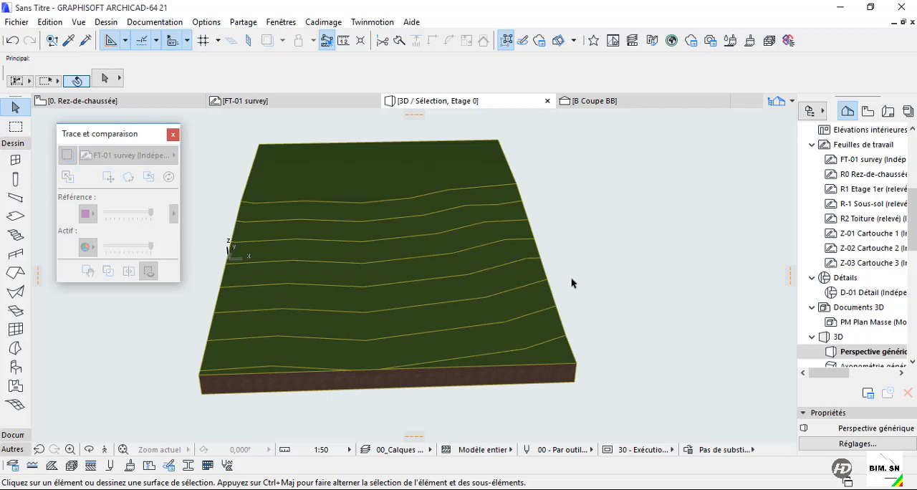
middle_drag(471, 276, 521, 295)
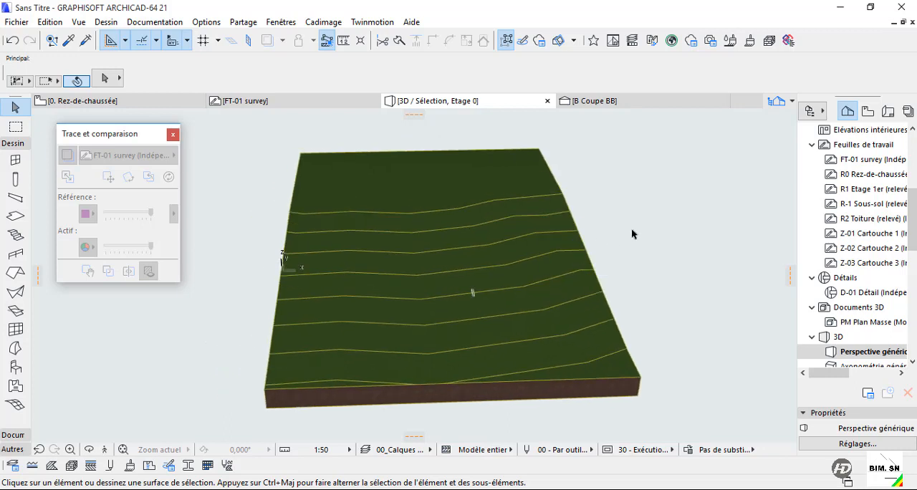
shift+middle_drag(631, 234, 560, 370)
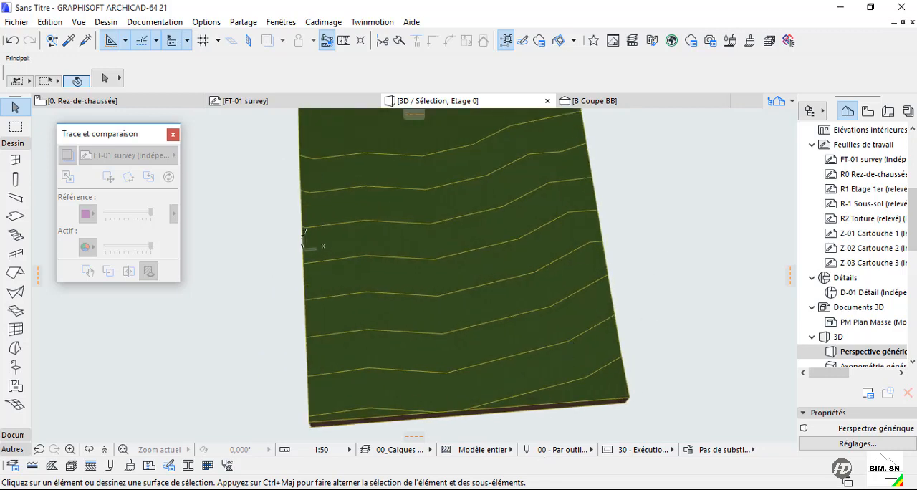